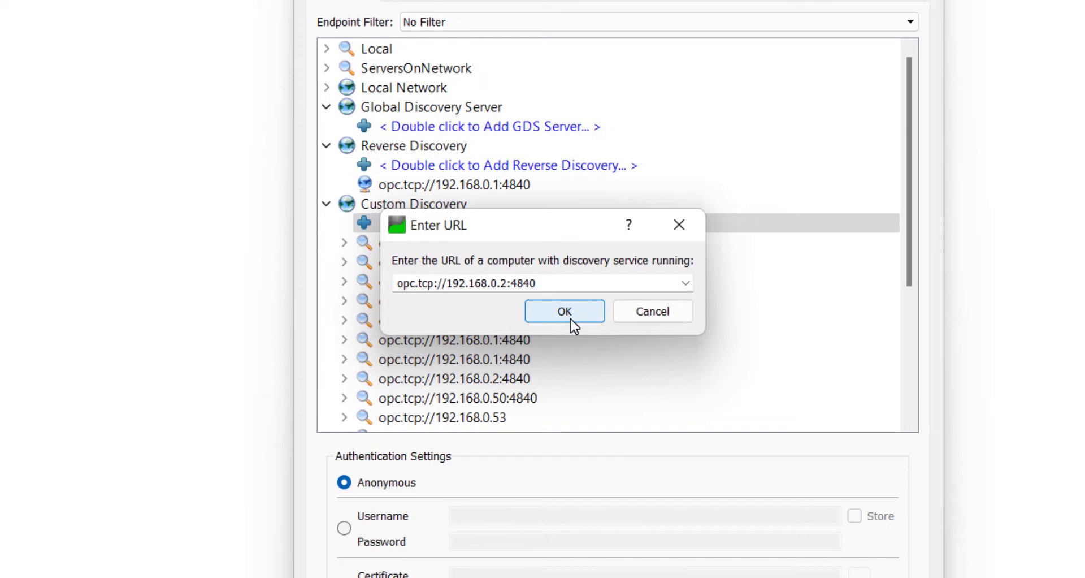
- Add the custom discovery URL opc.tcp://192.168.0.2:4840 and expand it down to the endpoints of its PLC_Server application
{"action": "left_click", "coordinate": [585, 309]}
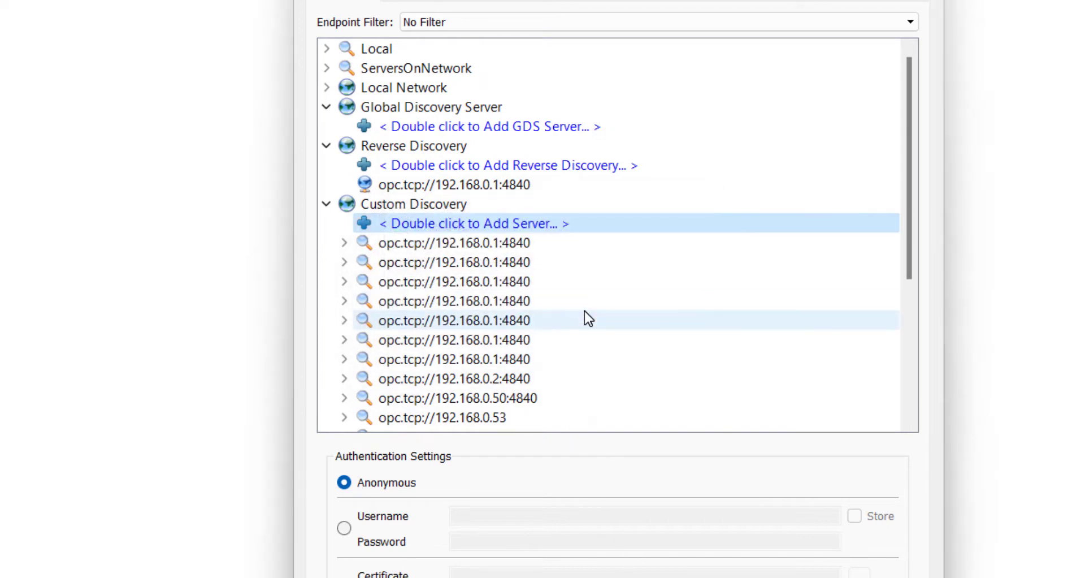
{"action": "scroll", "coordinate": [571, 350], "scroll_direction": "down", "scroll_amount": 4}
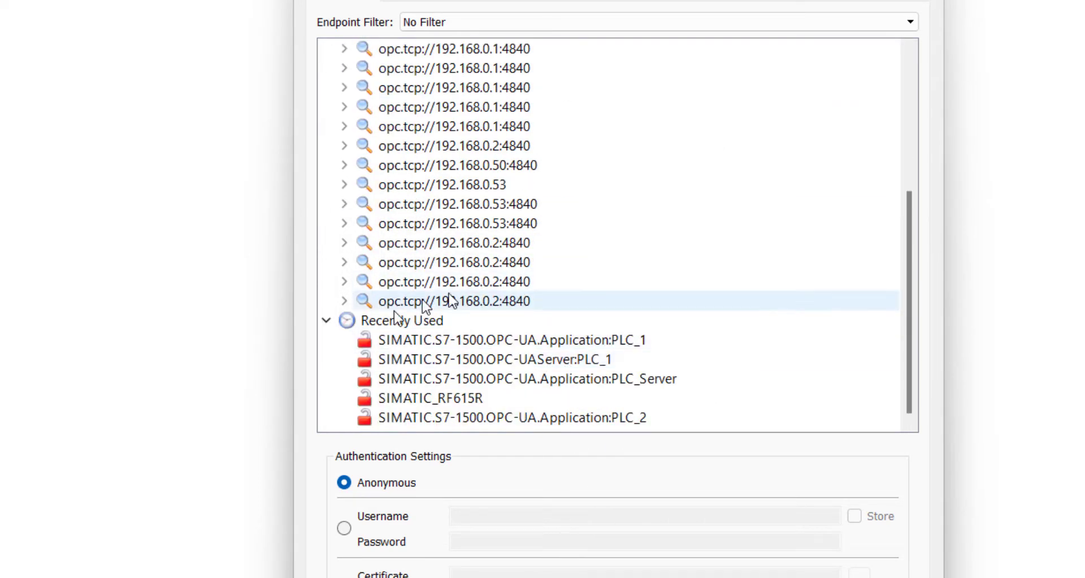
{"action": "left_click", "coordinate": [345, 303]}
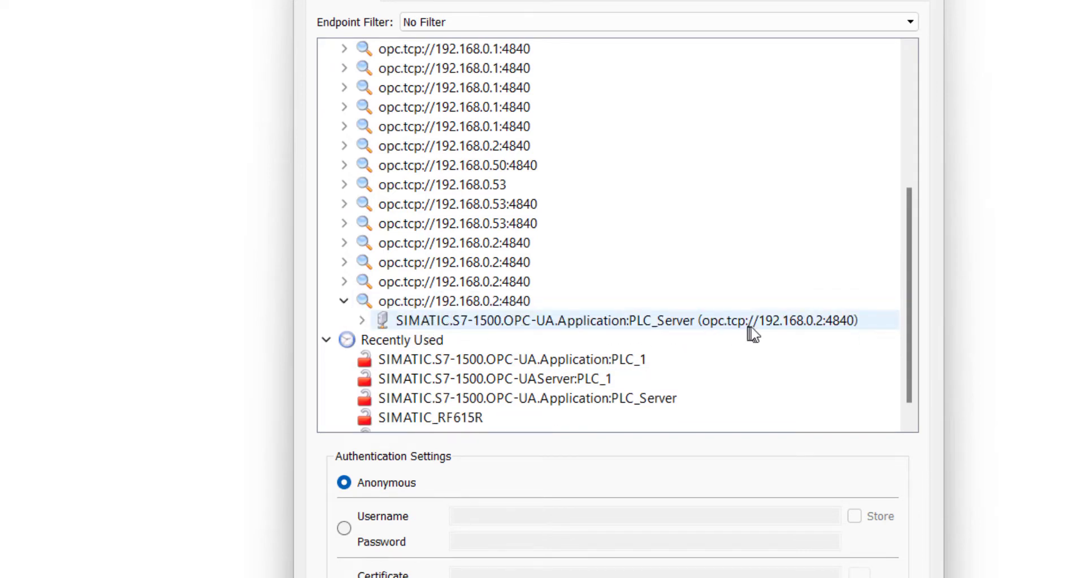
{"action": "left_click", "coordinate": [361, 321]}
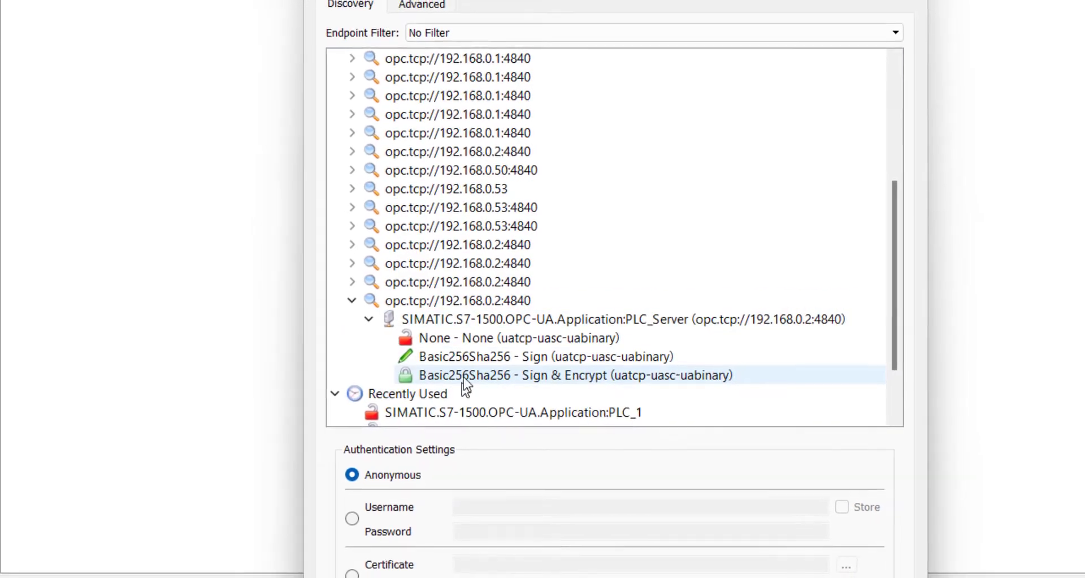
- Add PLC_Server with the unsecured None - None endpoint, overwriting the existing configuration of the same name, and connect to it
{"action": "left_click", "coordinate": [465, 338]}
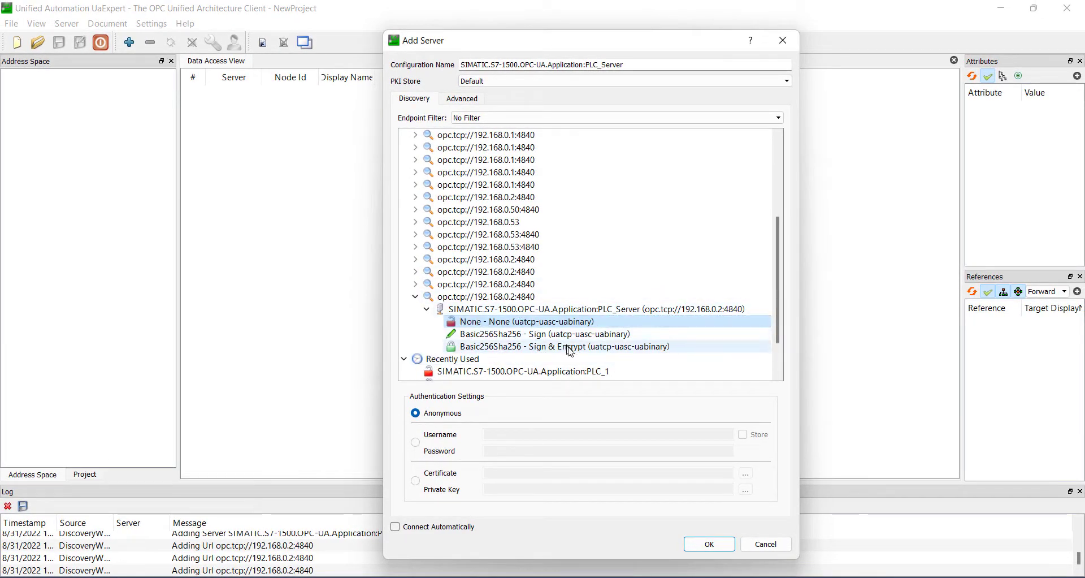
{"action": "left_click", "coordinate": [715, 551]}
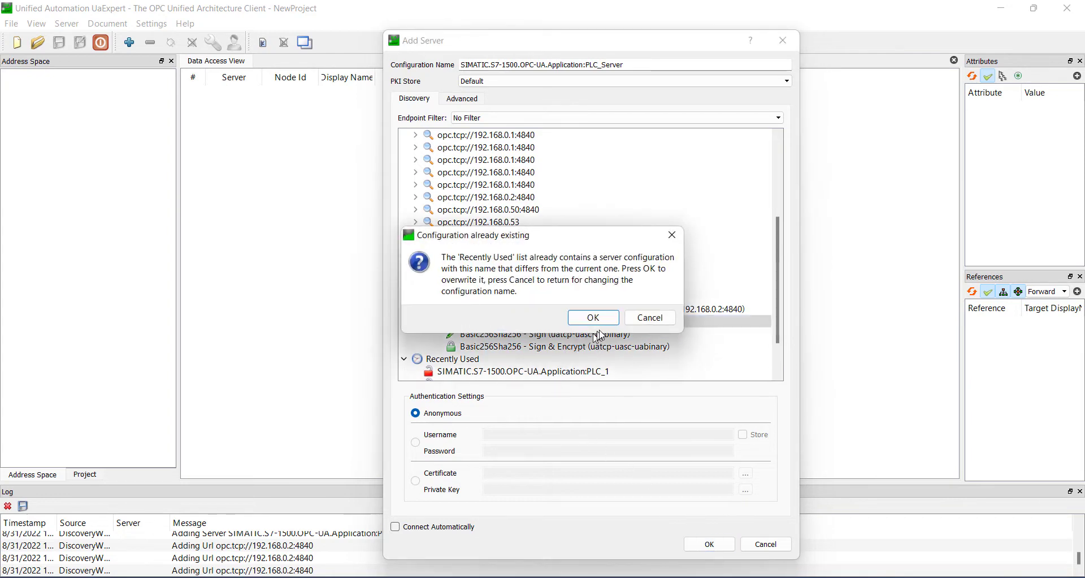
{"action": "left_click", "coordinate": [613, 317]}
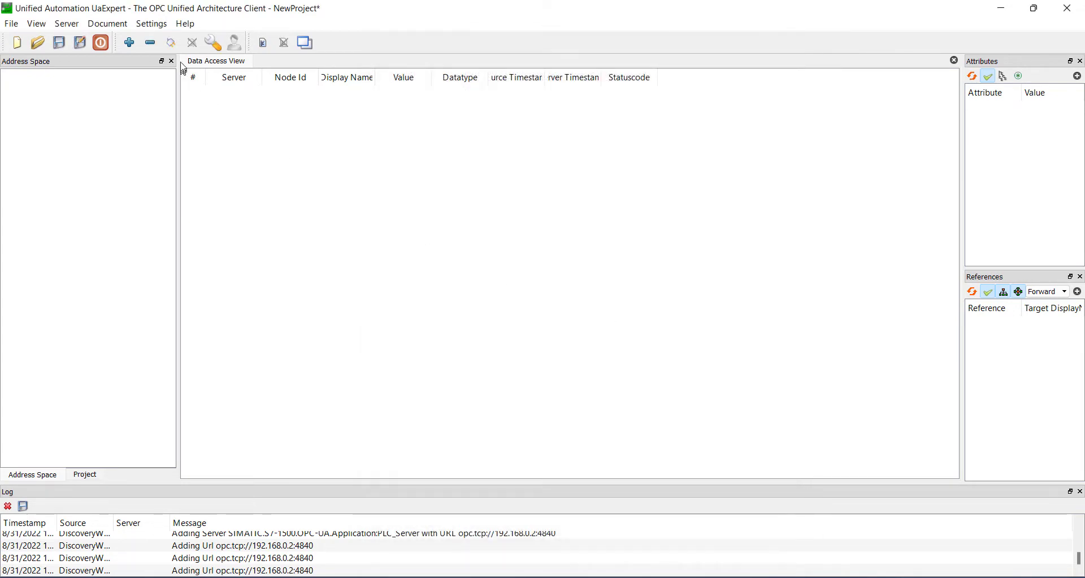
{"action": "left_click", "coordinate": [173, 44]}
{"action": "left_click", "coordinate": [173, 43]}
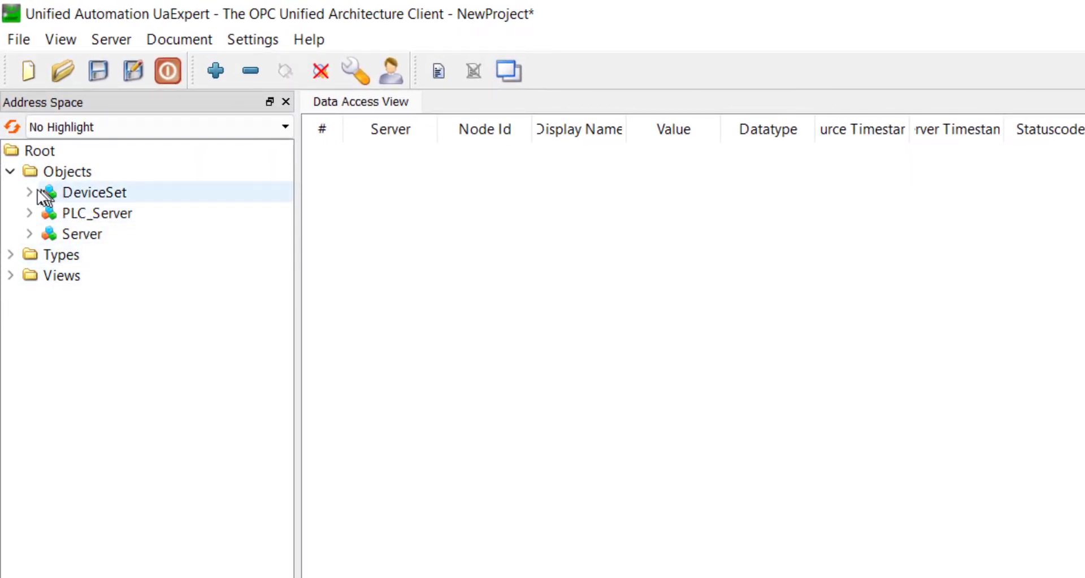
- Examine the contents of the Server, PLC_Server and DeviceSet objects in the connected server's address space
{"action": "left_click", "coordinate": [29, 234]}
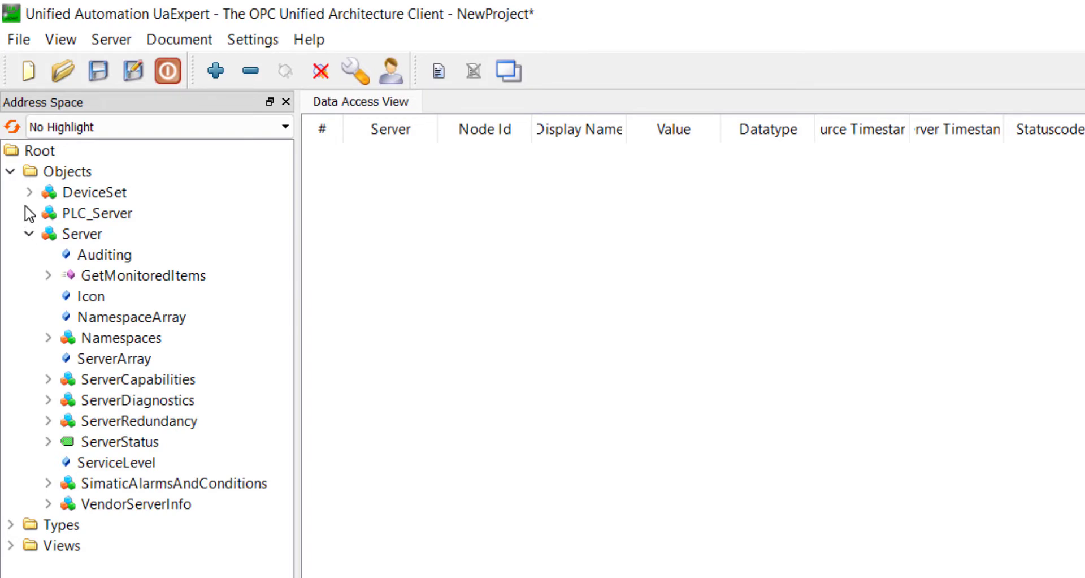
{"action": "left_click", "coordinate": [29, 213]}
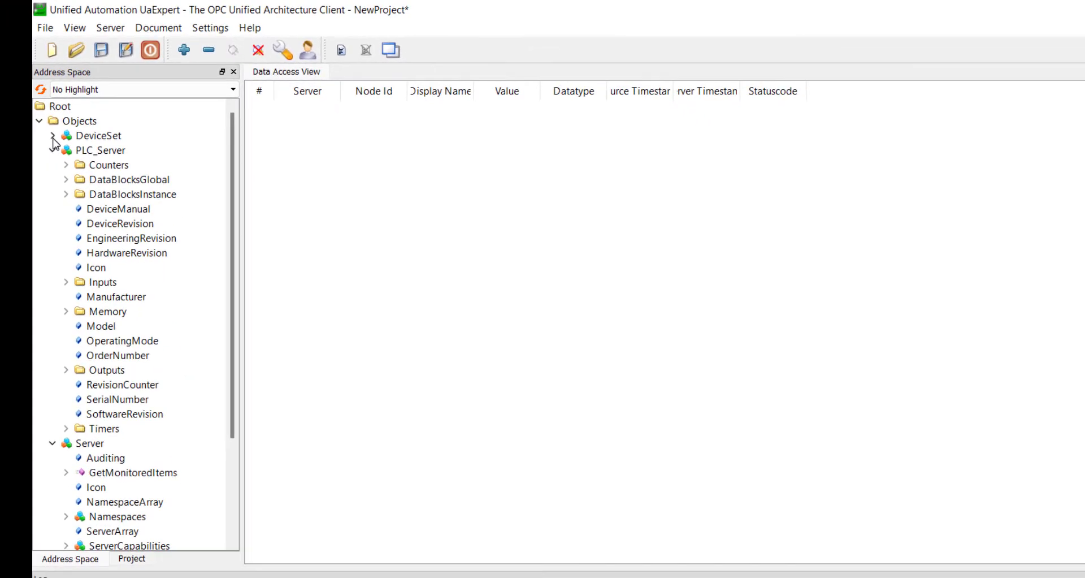
{"action": "left_click", "coordinate": [53, 137]}
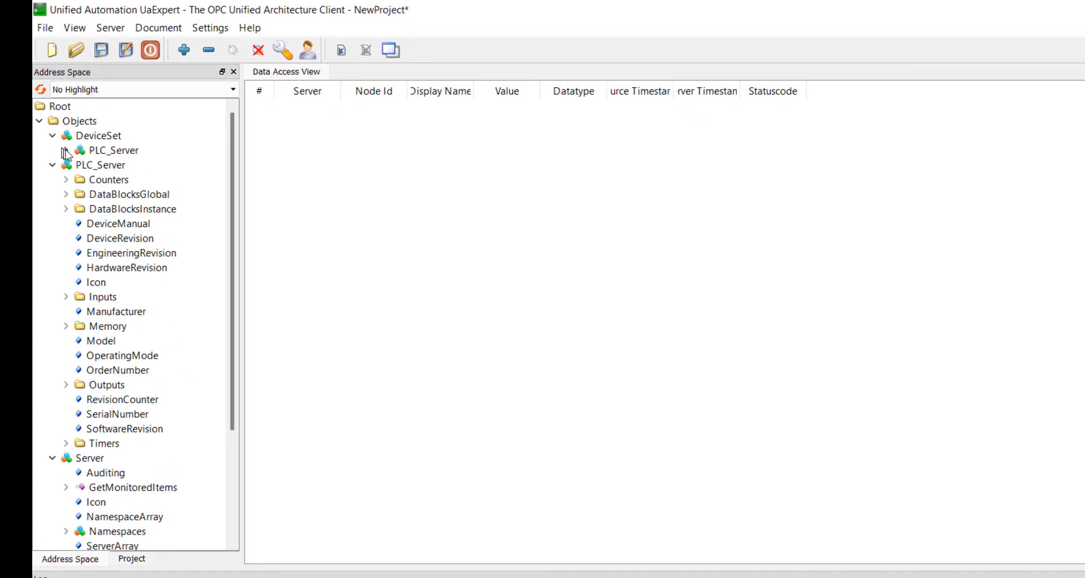
{"action": "left_click", "coordinate": [65, 151]}
{"action": "left_click", "coordinate": [54, 137]}
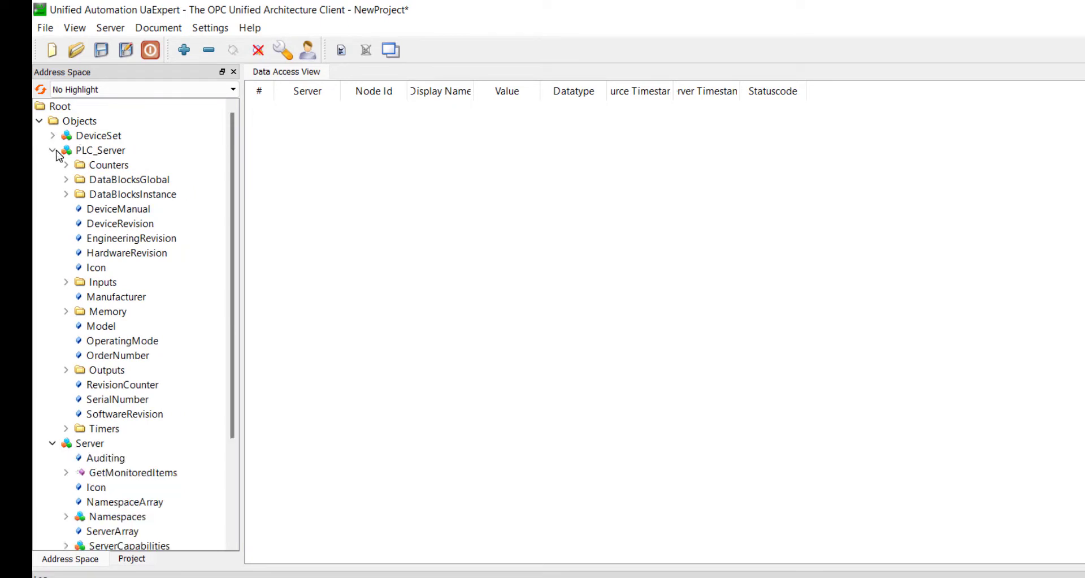
{"action": "left_click", "coordinate": [53, 151]}
{"action": "left_click", "coordinate": [53, 165]}
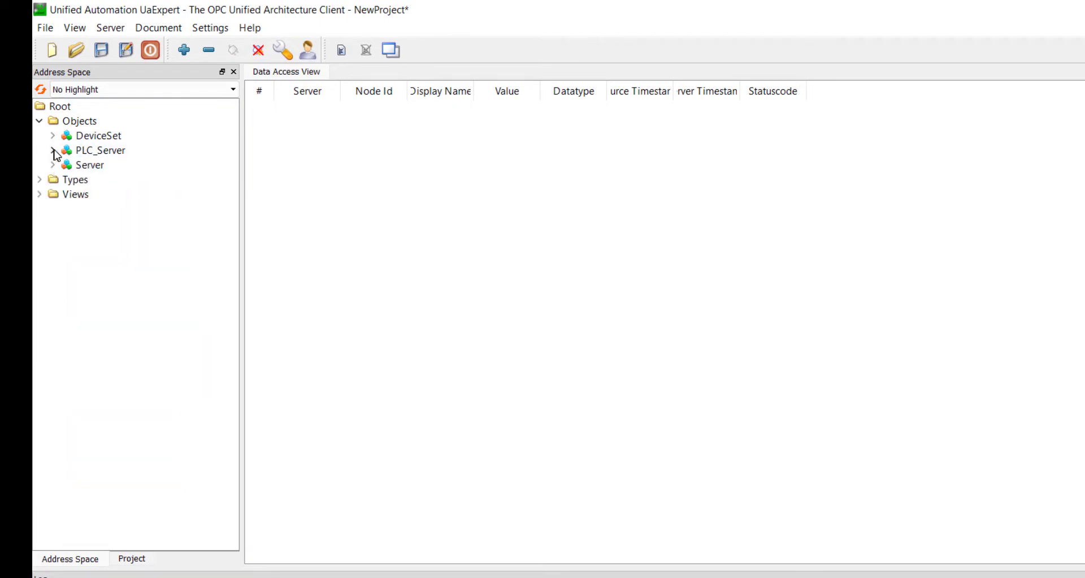
{"action": "left_click", "coordinate": [53, 150]}
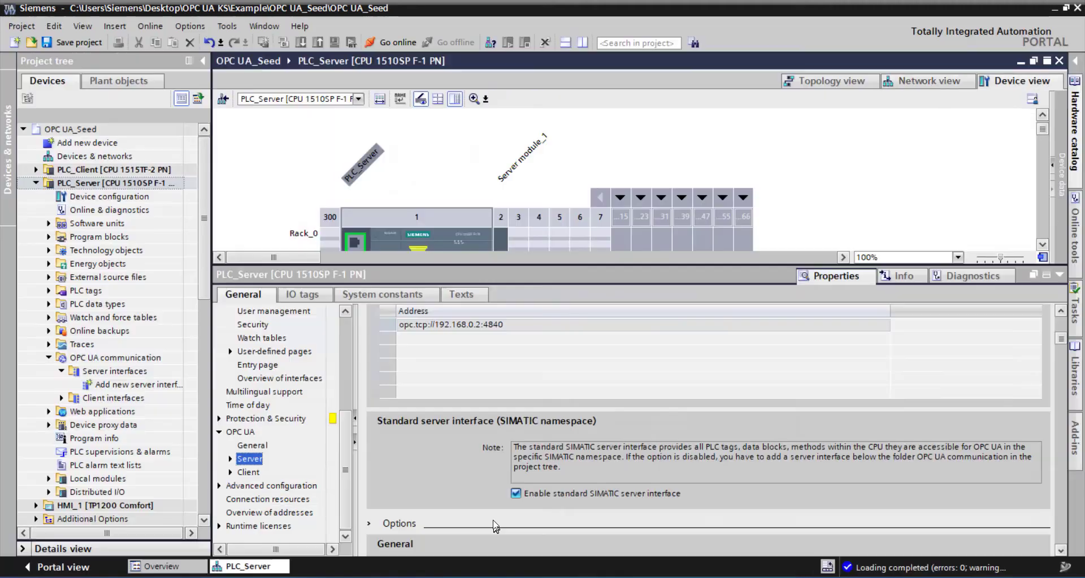
- Switch to TIA Portal and read the note on the standard SIMATIC server interface in PLC_Server's OPC UA server properties
{"action": "scroll", "coordinate": [535, 469], "scroll_direction": "down", "scroll_amount": 2}
{"action": "scroll", "coordinate": [534, 469], "scroll_direction": "up", "scroll_amount": 2}
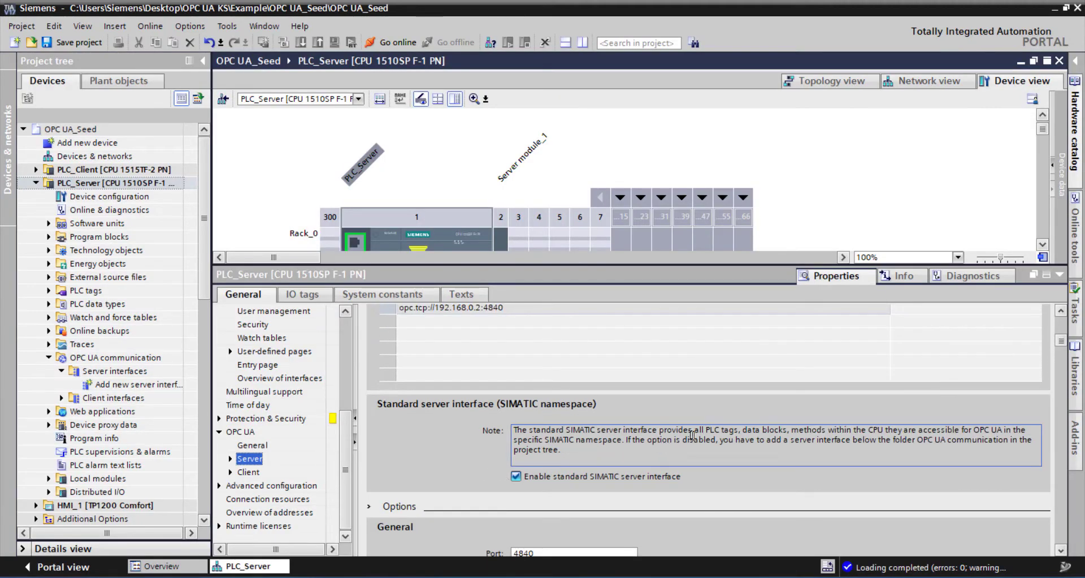
{"action": "left_click_drag", "start_coordinate": [695, 431], "coordinate": [737, 433]}
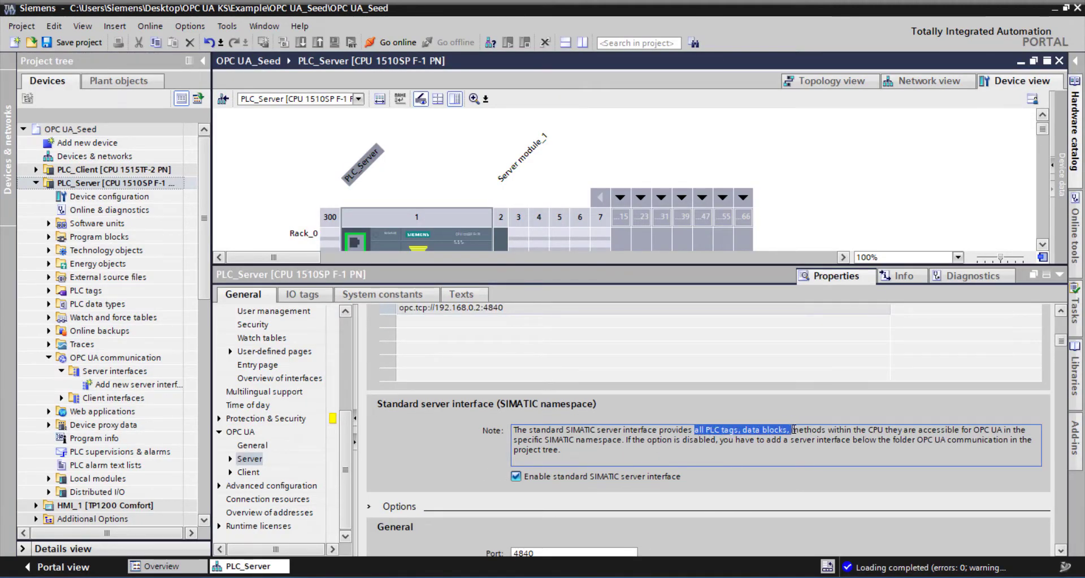
{"action": "left_click_drag", "start_coordinate": [861, 428], "coordinate": [914, 430]}
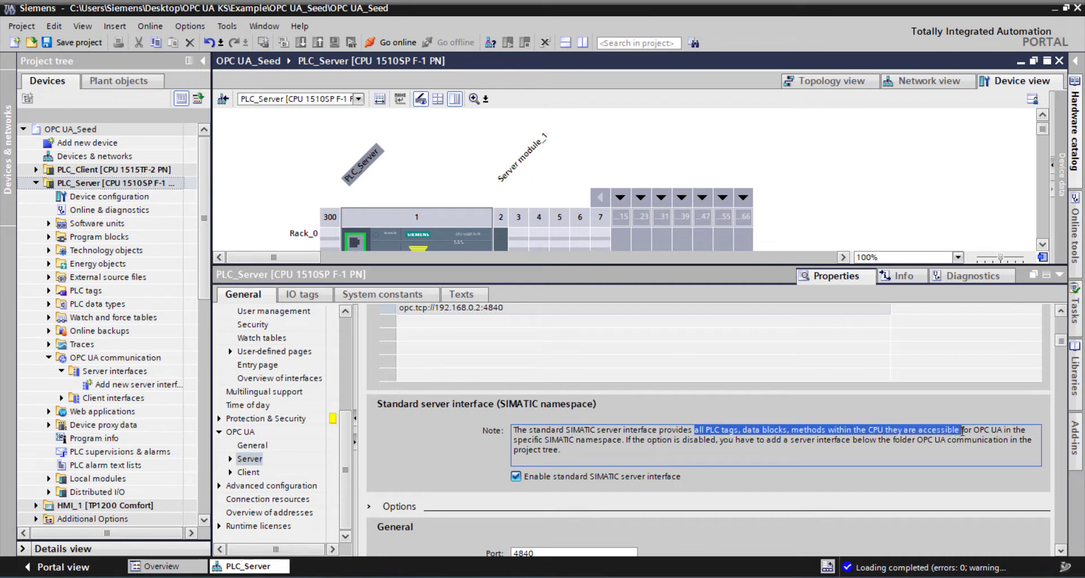
{"action": "left_click_drag", "start_coordinate": [1001, 429], "coordinate": [1003, 430]}
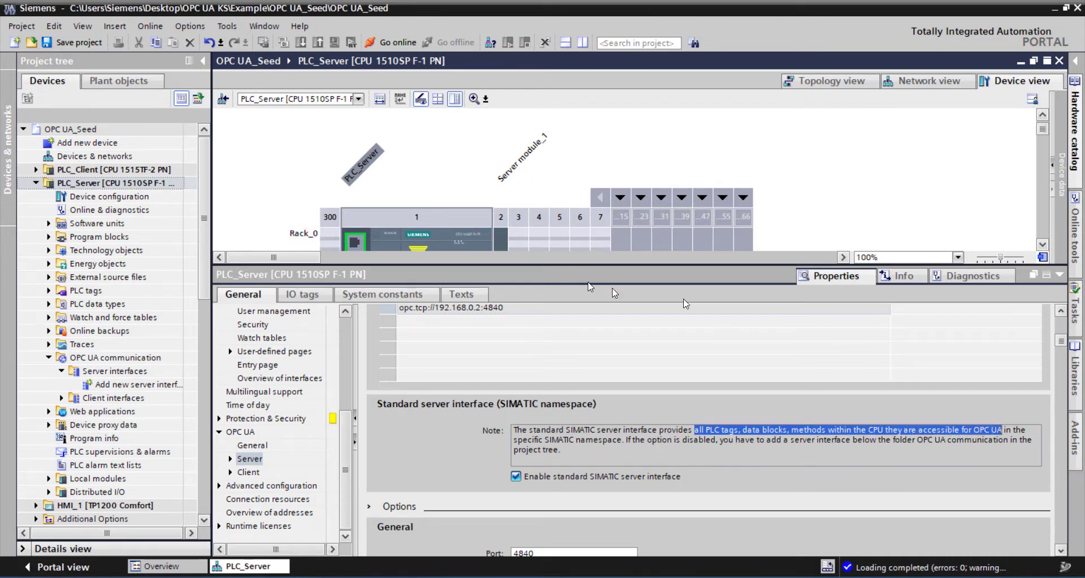
{"action": "left_click", "coordinate": [1060, 276]}
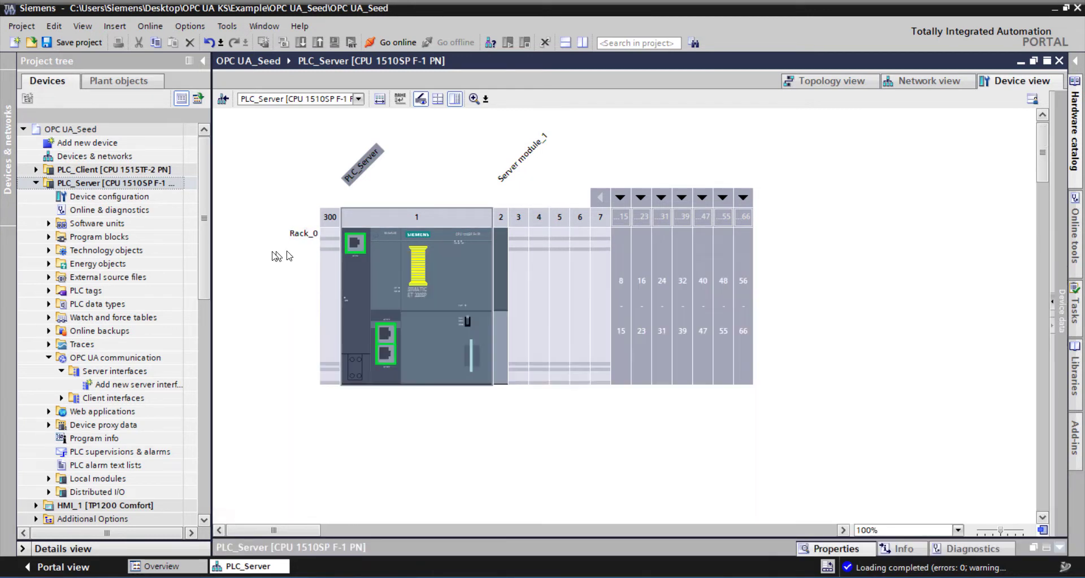
- Open PLC_Server's default tag table and widen the OPC UA accessibility column to read its full heading
{"action": "left_click", "coordinate": [49, 237]}
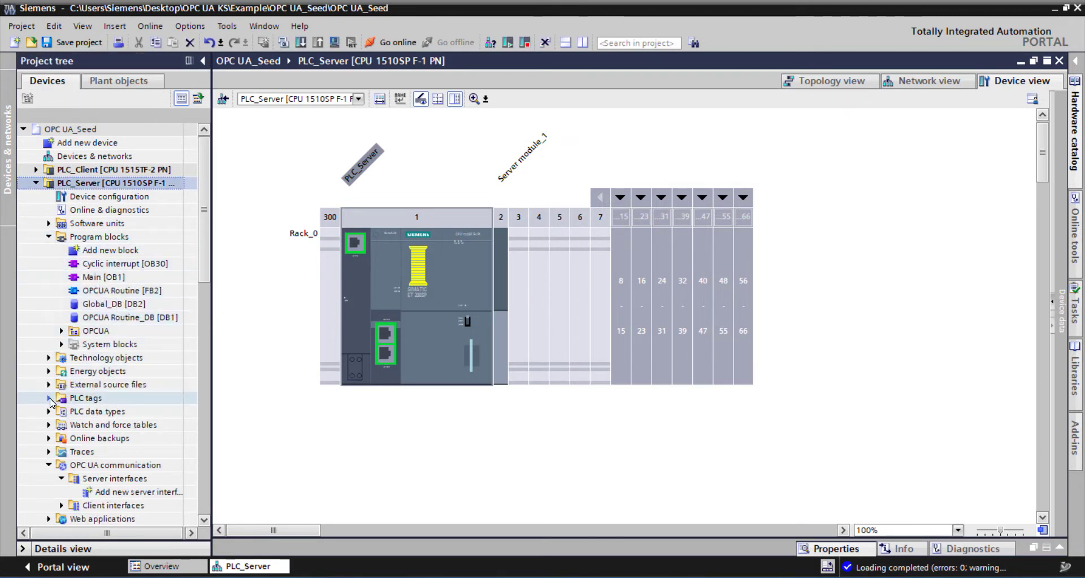
{"action": "left_click", "coordinate": [48, 398]}
{"action": "double_click", "coordinate": [126, 438]}
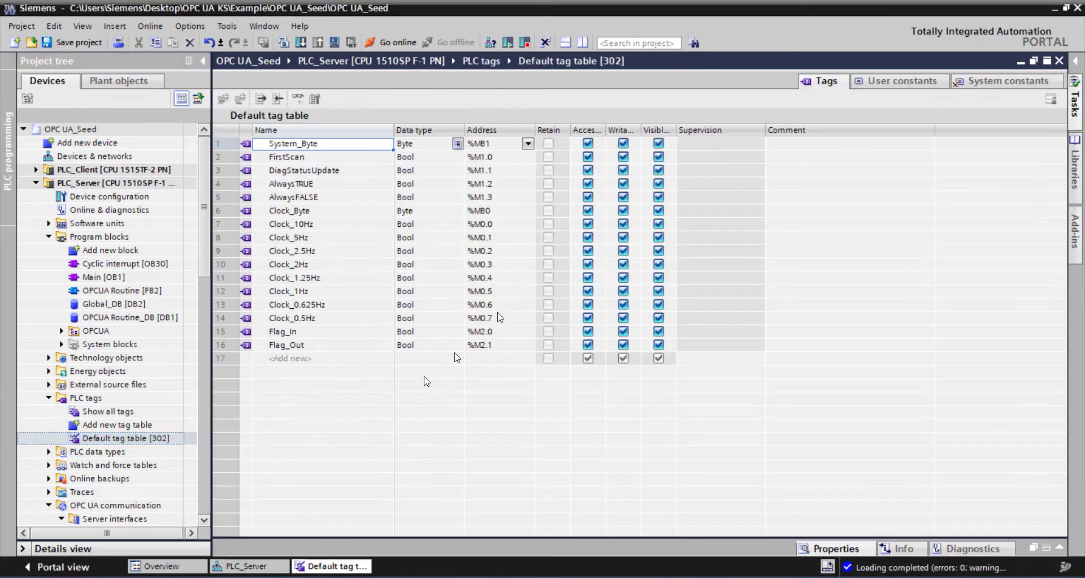
{"action": "double_click", "coordinate": [607, 131]}
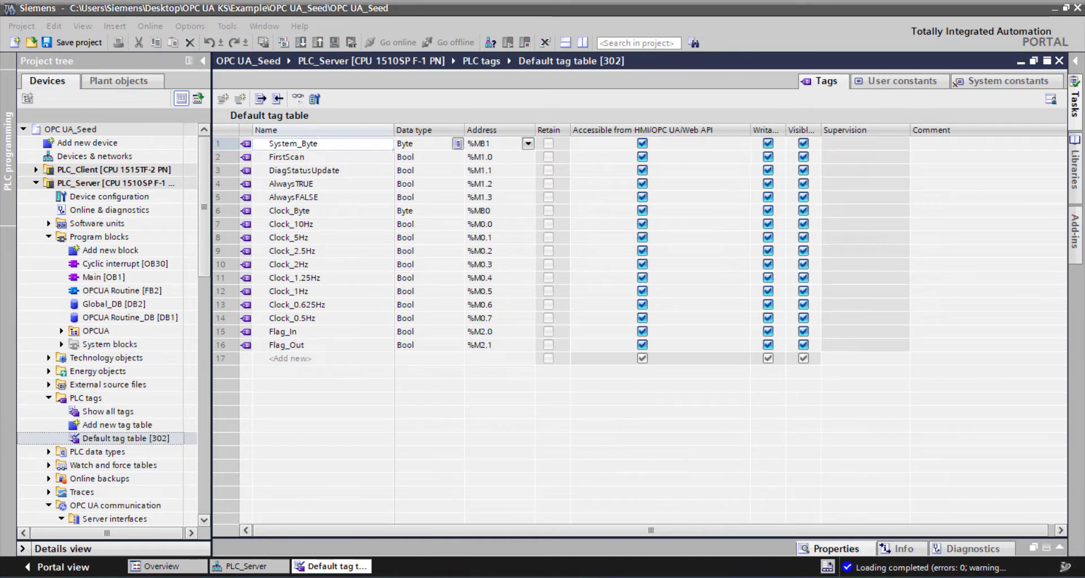
- Disable the standard SIMATIC server interface in PLC_Server's OPC UA server settings
{"action": "double_click", "coordinate": [109, 197]}
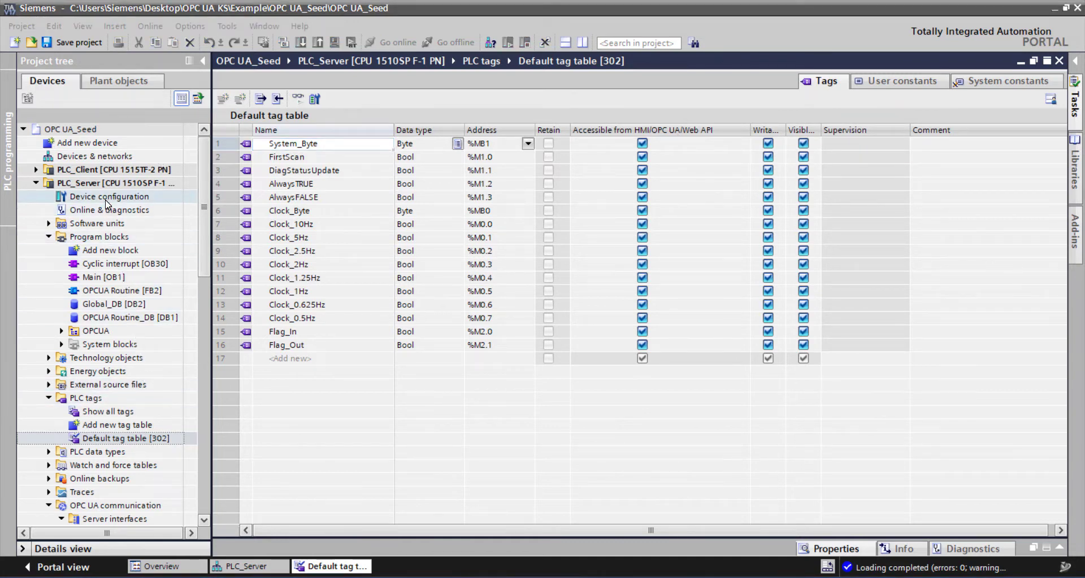
{"action": "scroll", "coordinate": [419, 441], "scroll_direction": "down", "scroll_amount": 3}
{"action": "scroll", "coordinate": [382, 499], "scroll_direction": "down", "scroll_amount": 5}
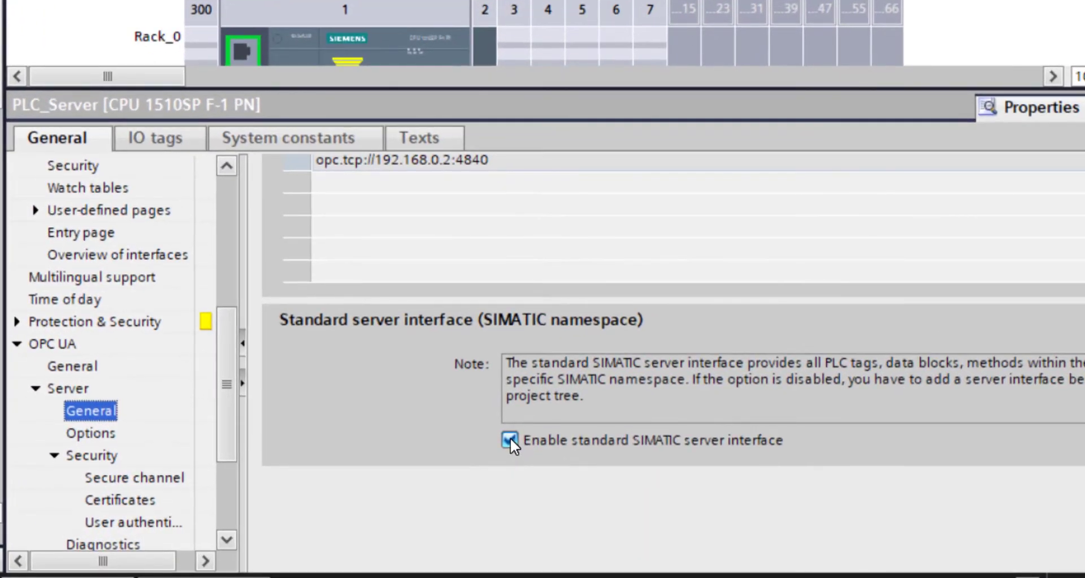
{"action": "left_click", "coordinate": [509, 440]}
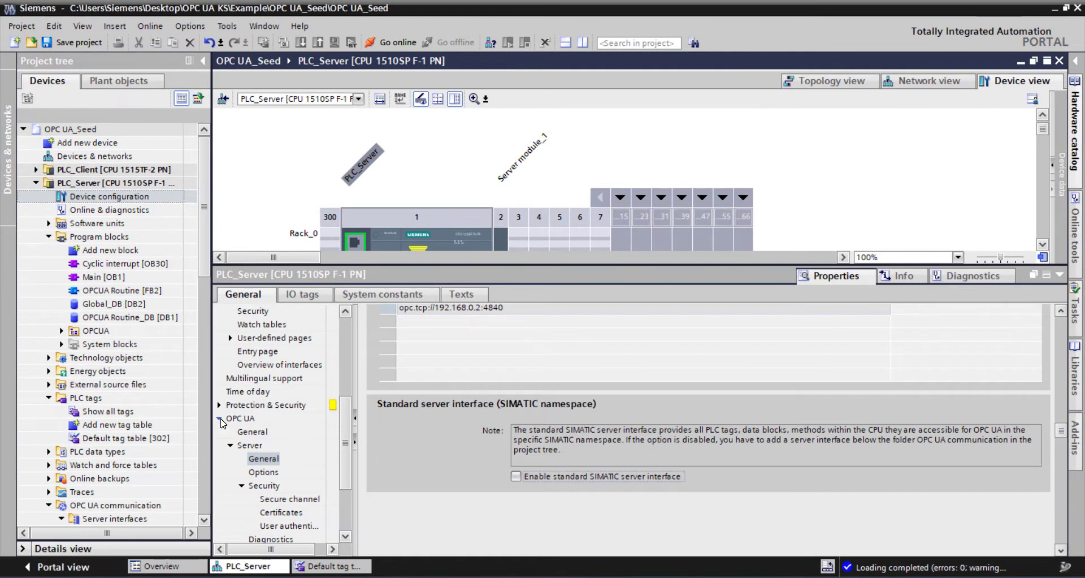
{"action": "left_click", "coordinate": [221, 419]}
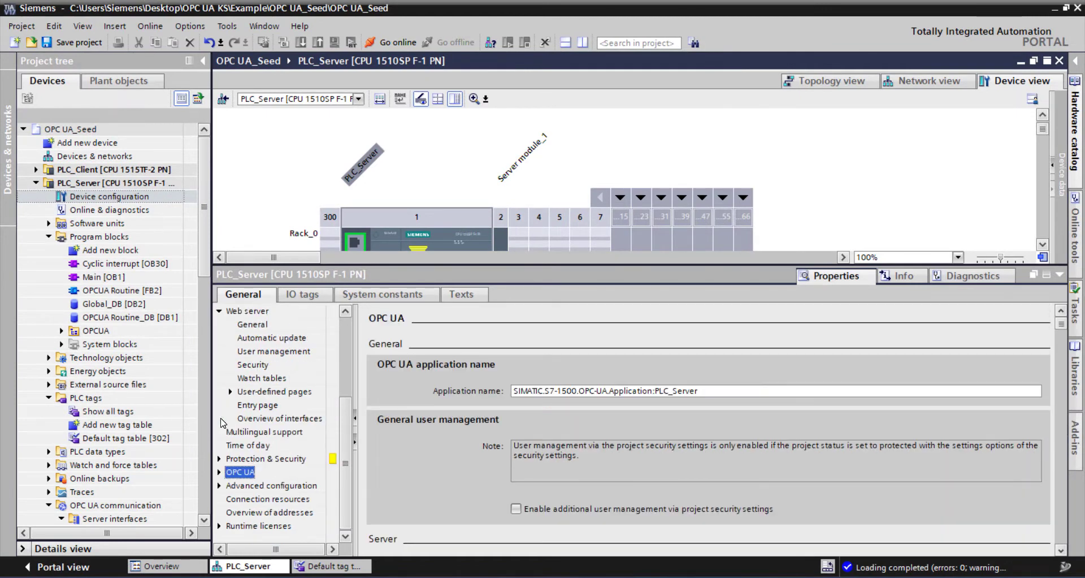
- Collapse PLC_Server's tag and program block folders and start adding a new server interface under OPC UA communication
{"action": "left_click", "coordinate": [51, 403]}
{"action": "left_click", "coordinate": [49, 399]}
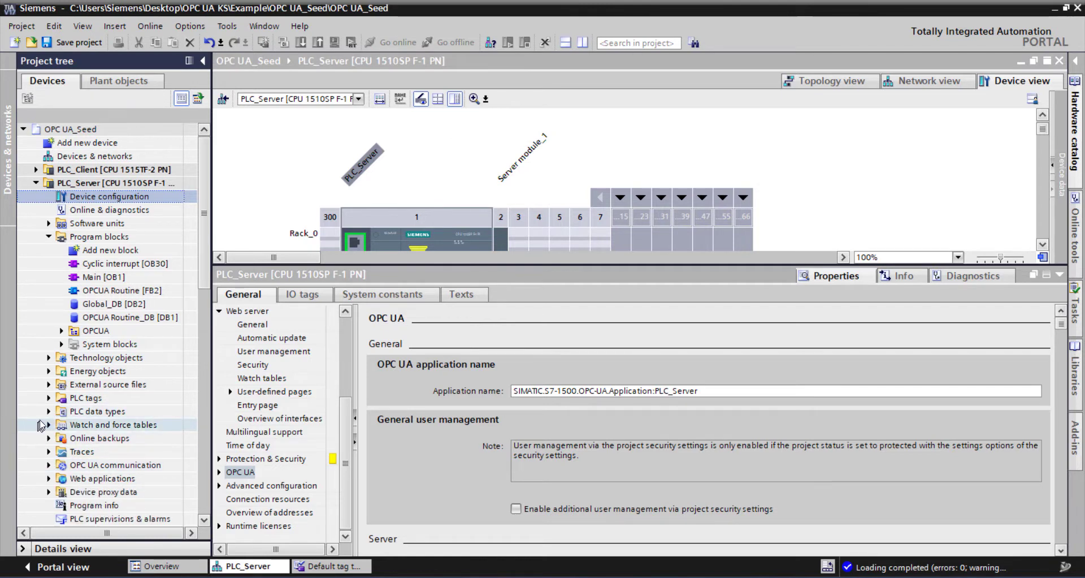
{"action": "left_click", "coordinate": [49, 237]}
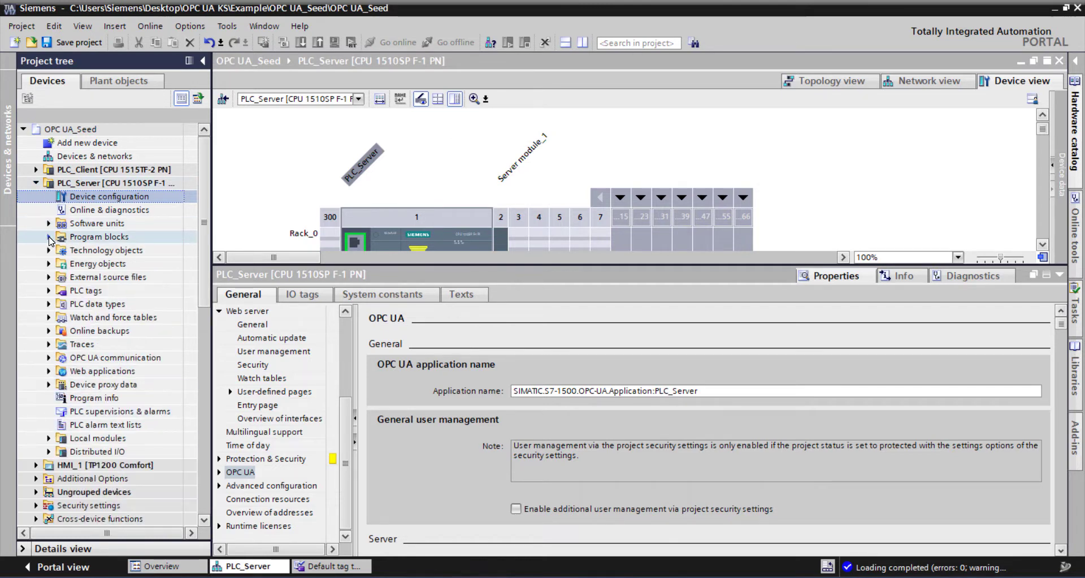
{"action": "left_click", "coordinate": [48, 358]}
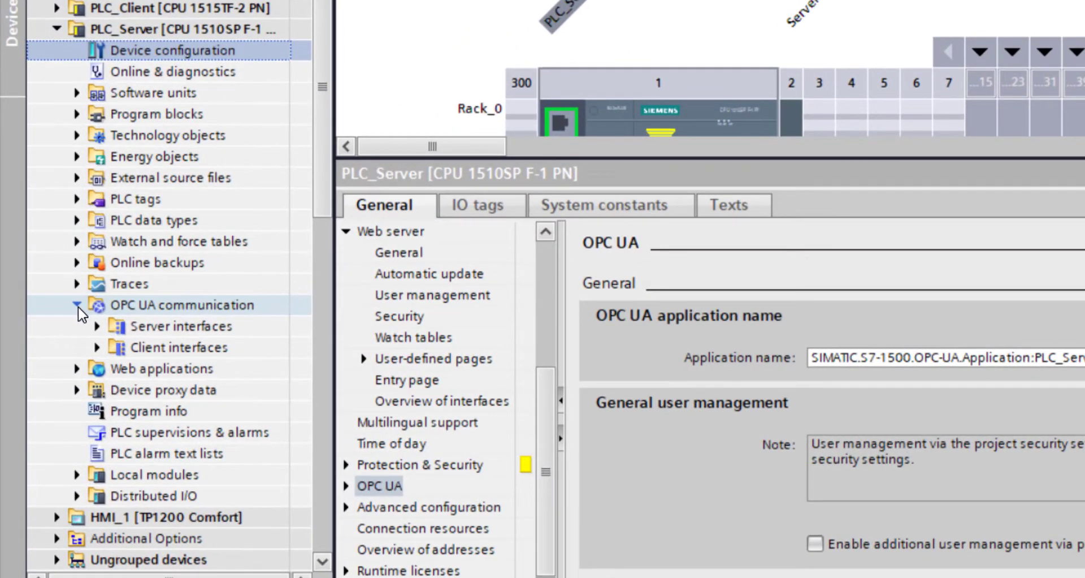
{"action": "left_click", "coordinate": [99, 328]}
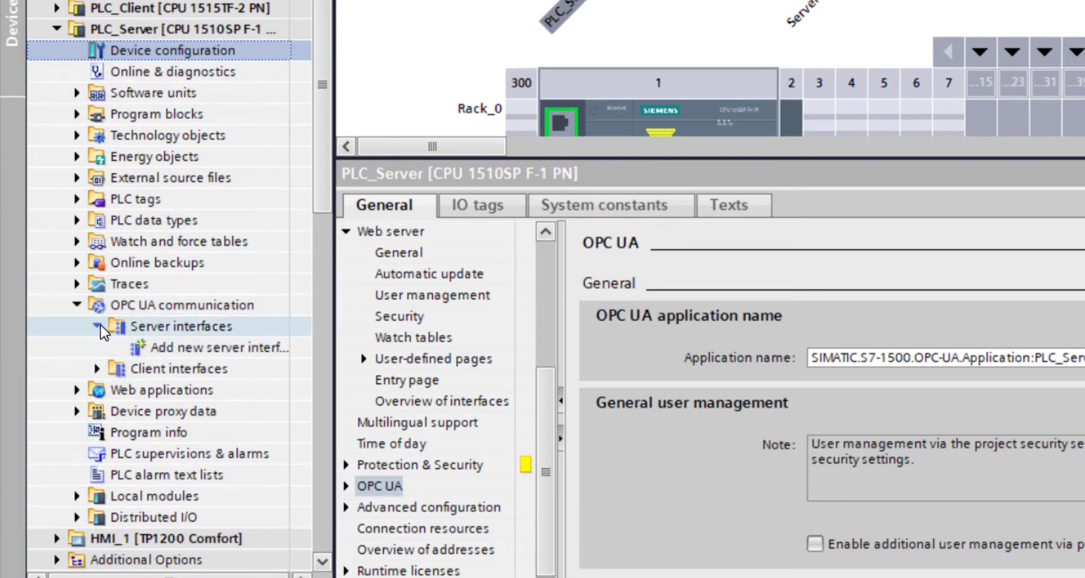
{"action": "left_click", "coordinate": [210, 355]}
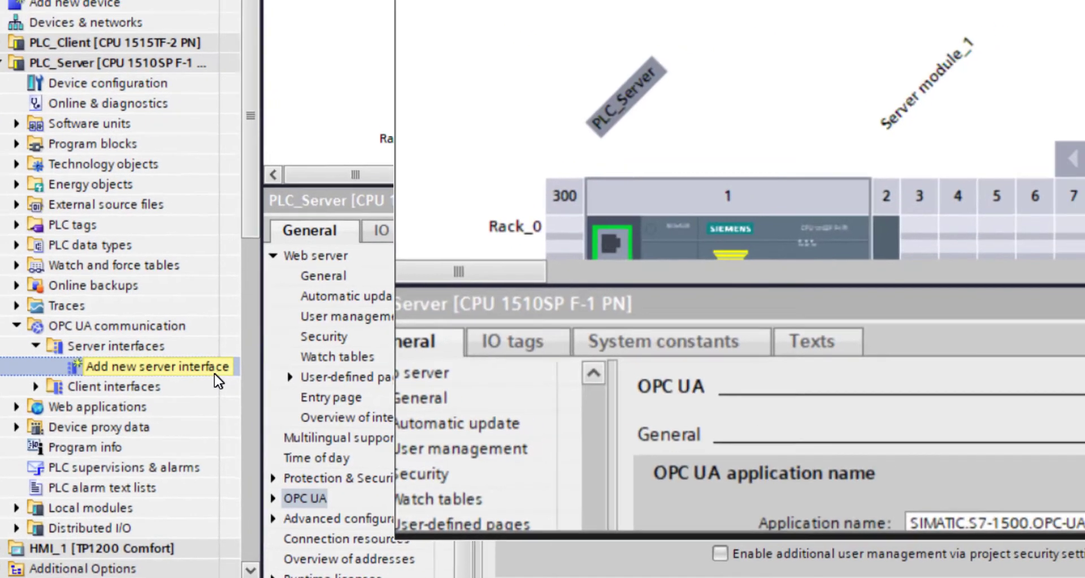
{"action": "double_click", "coordinate": [297, 352]}
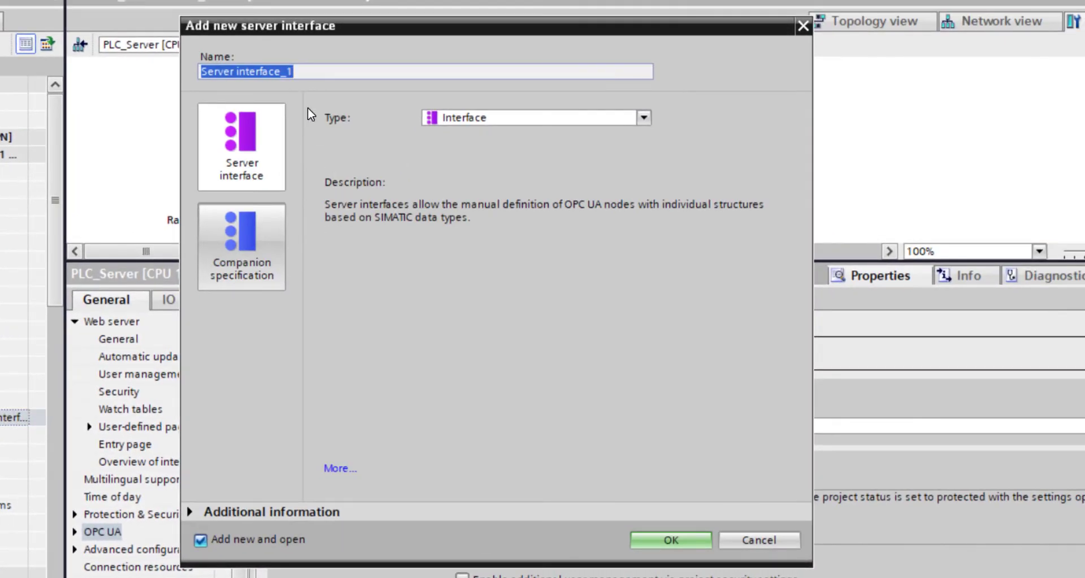
- Review the Companion specification option, and create the new server interface with the type Interface
{"action": "left_click", "coordinate": [568, 123]}
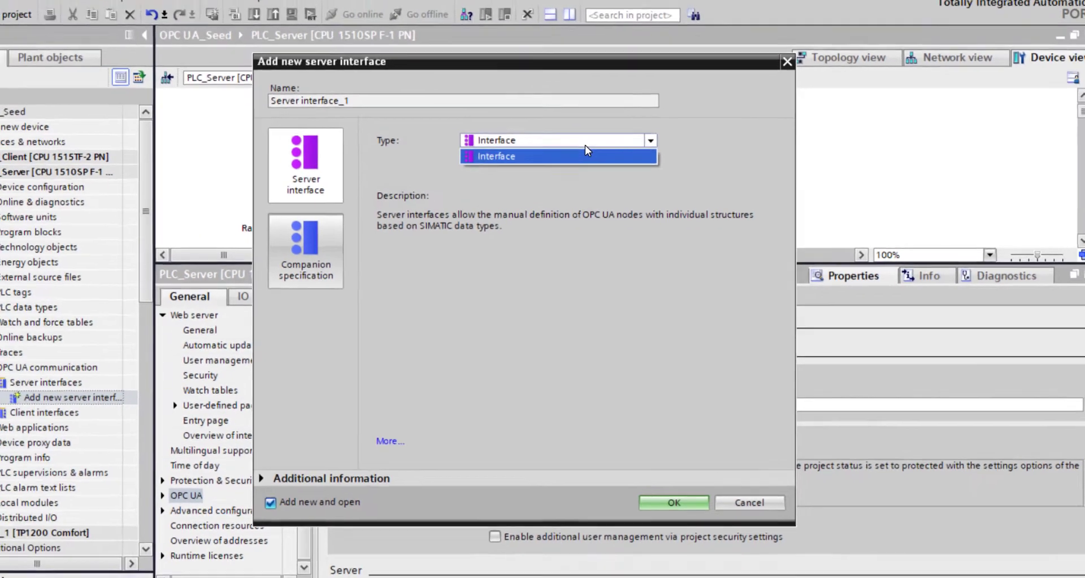
{"action": "left_click", "coordinate": [446, 134]}
{"action": "left_click", "coordinate": [343, 249]}
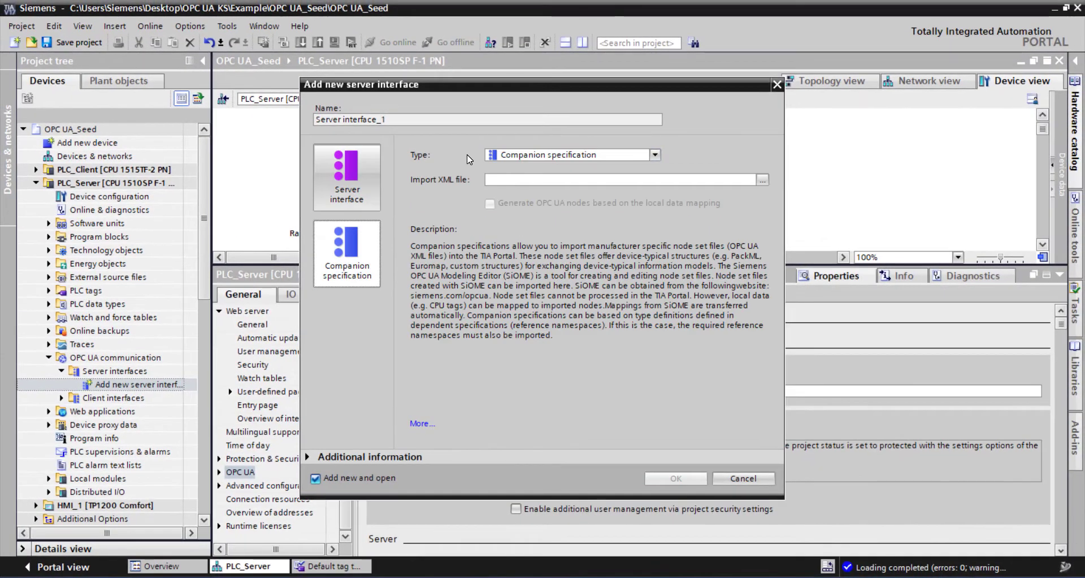
{"action": "left_click", "coordinate": [347, 180]}
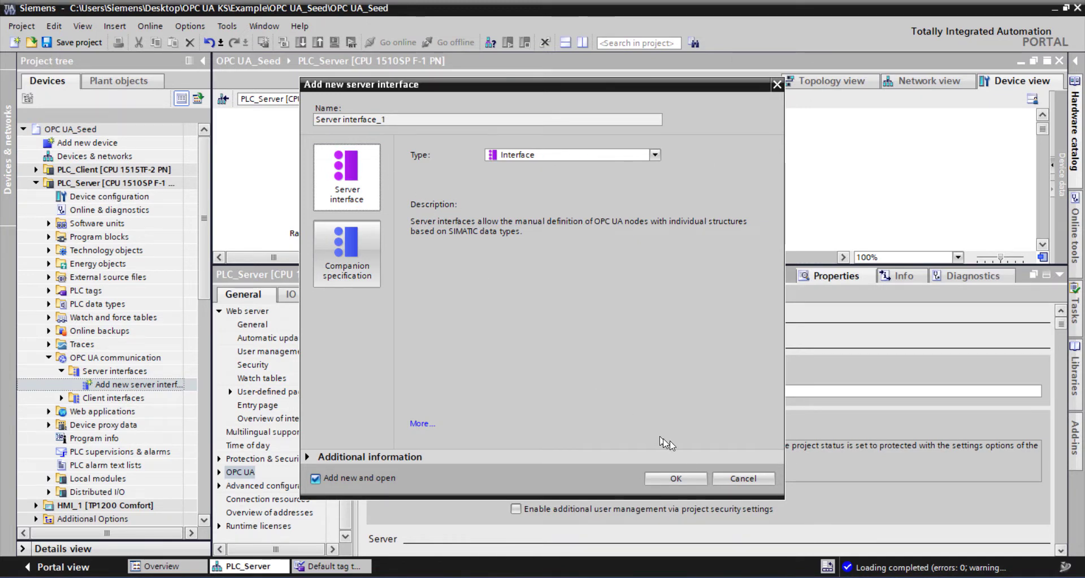
{"action": "left_click", "coordinate": [681, 477]}
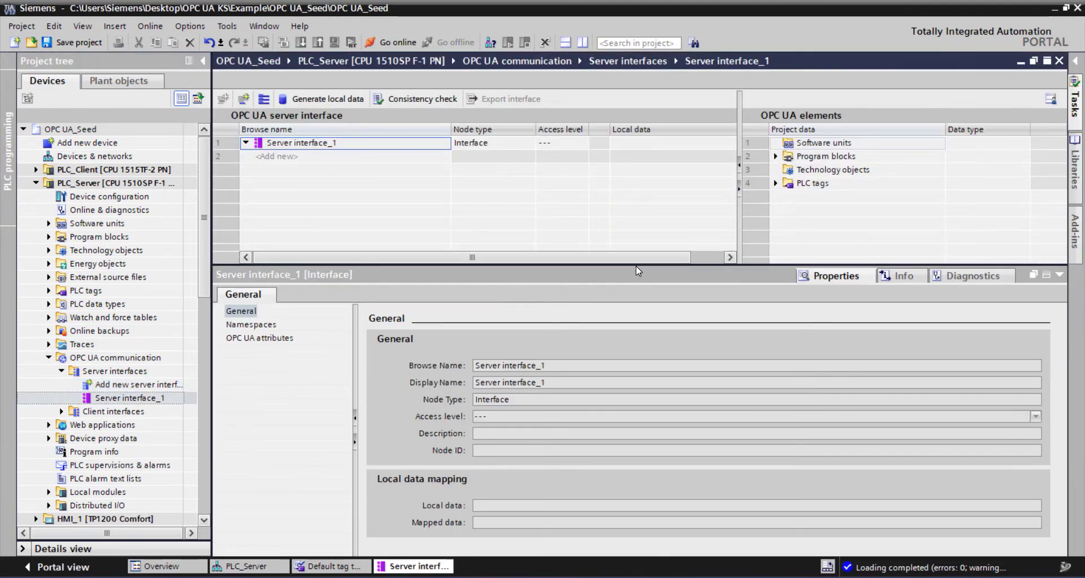
- Enlarge the server interface editing area and add the Clock_Byte tag from PLC_Server's default tag table to Server interface_1
{"action": "left_click_drag", "start_coordinate": [635, 329], "coordinate": [628, 433]}
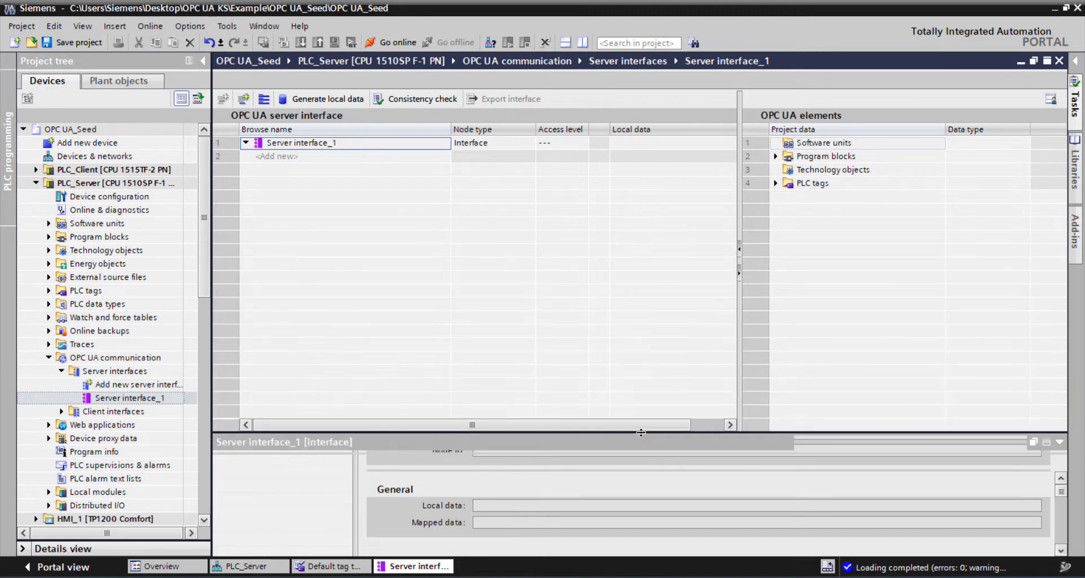
{"action": "left_click_drag", "start_coordinate": [740, 220], "coordinate": [601, 223]}
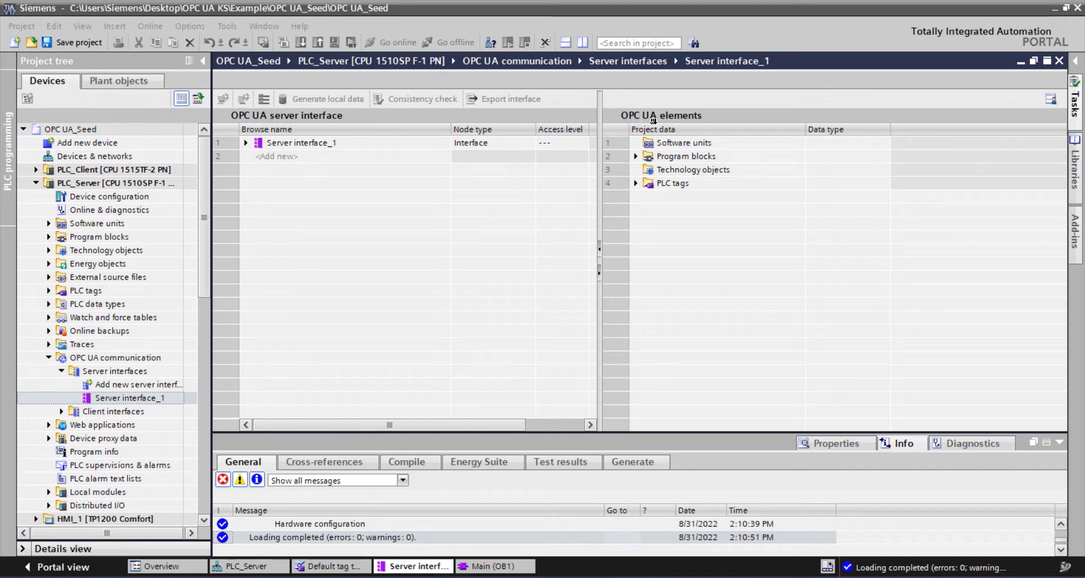
{"action": "left_click", "coordinate": [636, 158]}
{"action": "left_click", "coordinate": [636, 183]}
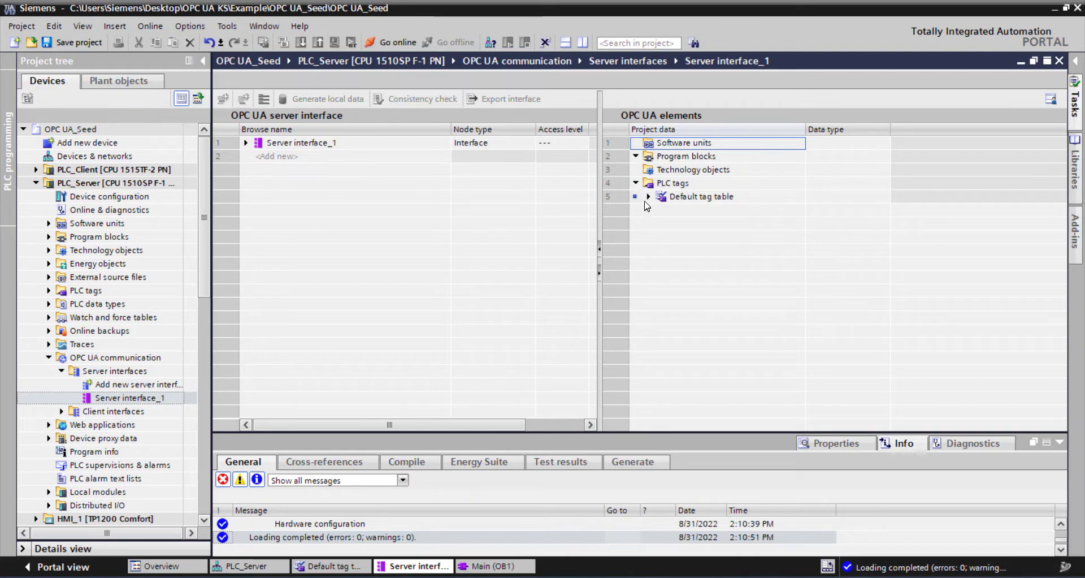
{"action": "left_click", "coordinate": [649, 197]}
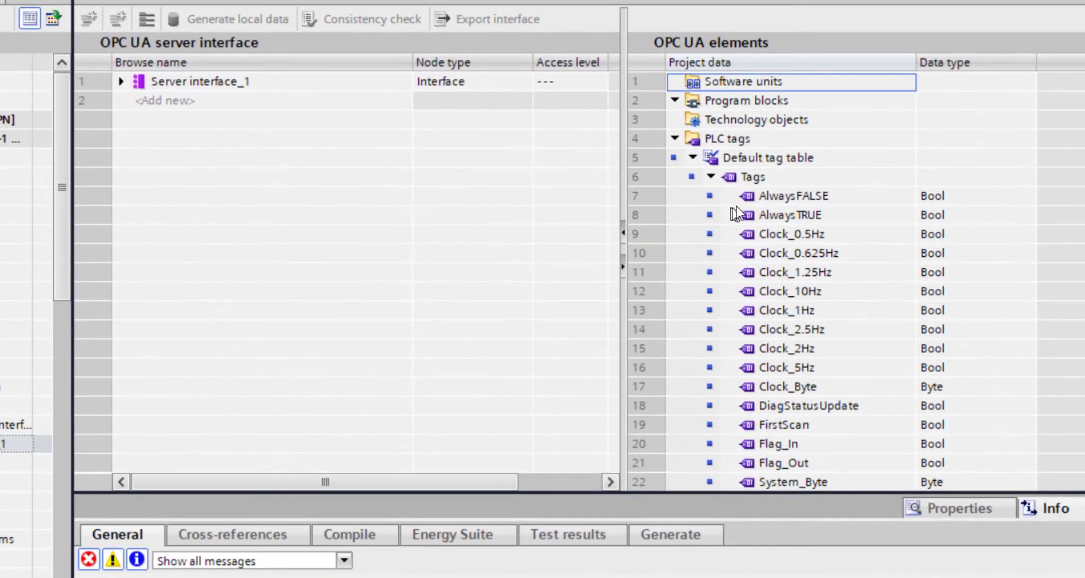
{"action": "scroll", "coordinate": [690, 233], "scroll_direction": "down", "scroll_amount": 2}
{"action": "scroll", "coordinate": [754, 219], "scroll_direction": "up", "scroll_amount": 1}
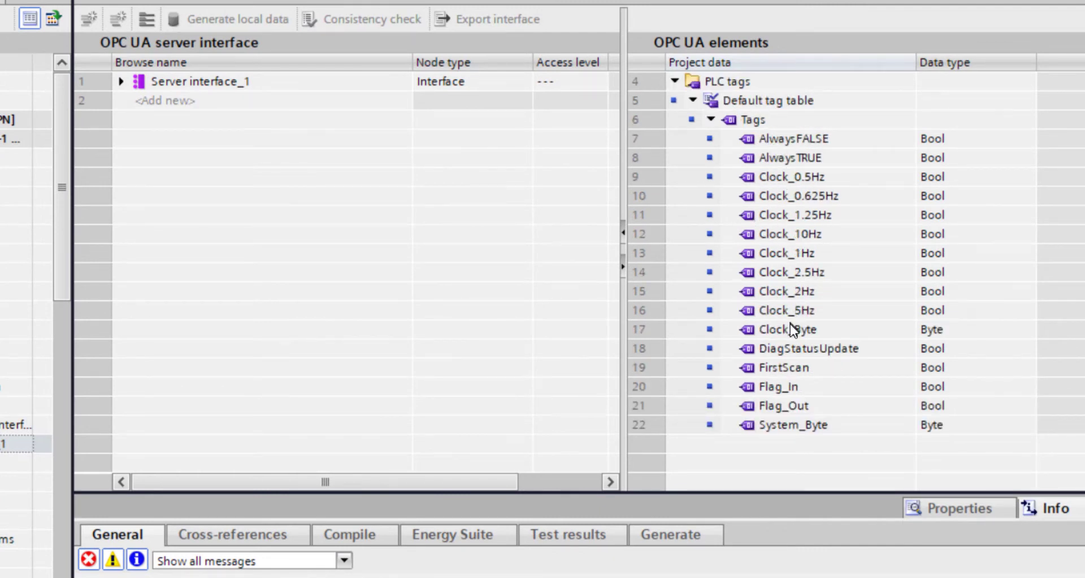
{"action": "left_click_drag", "start_coordinate": [782, 325], "coordinate": [222, 101]}
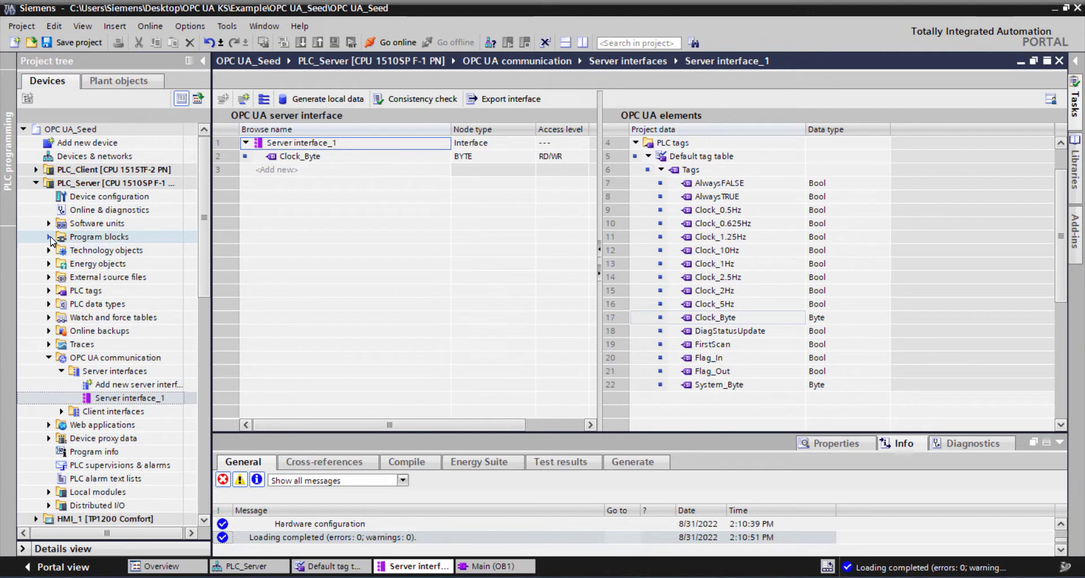
- Open PLC_Server's Main [OB1] program block to view its contents, and close it again
{"action": "left_click", "coordinate": [49, 237]}
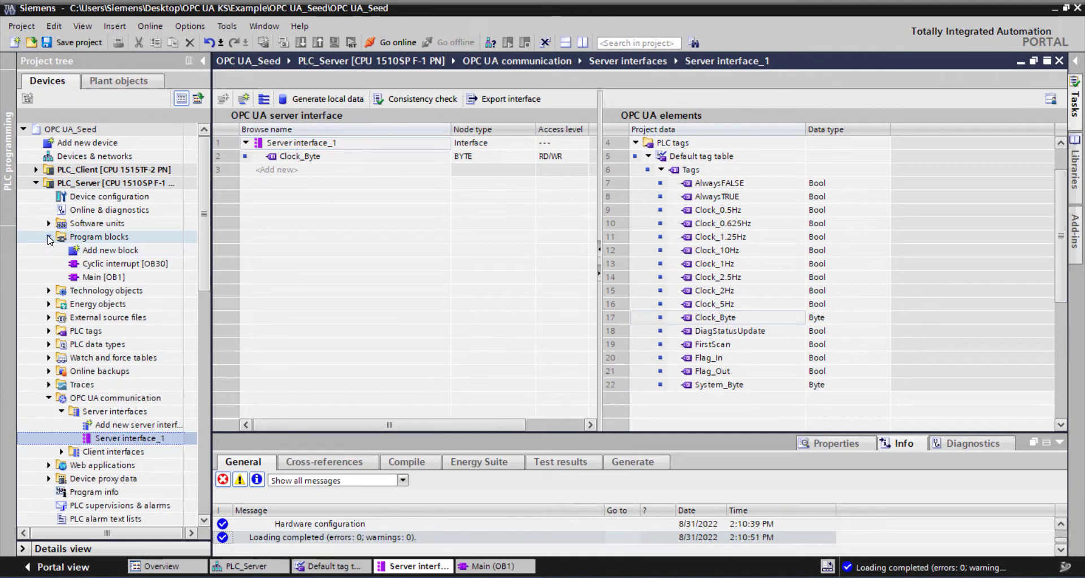
{"action": "left_click", "coordinate": [103, 277]}
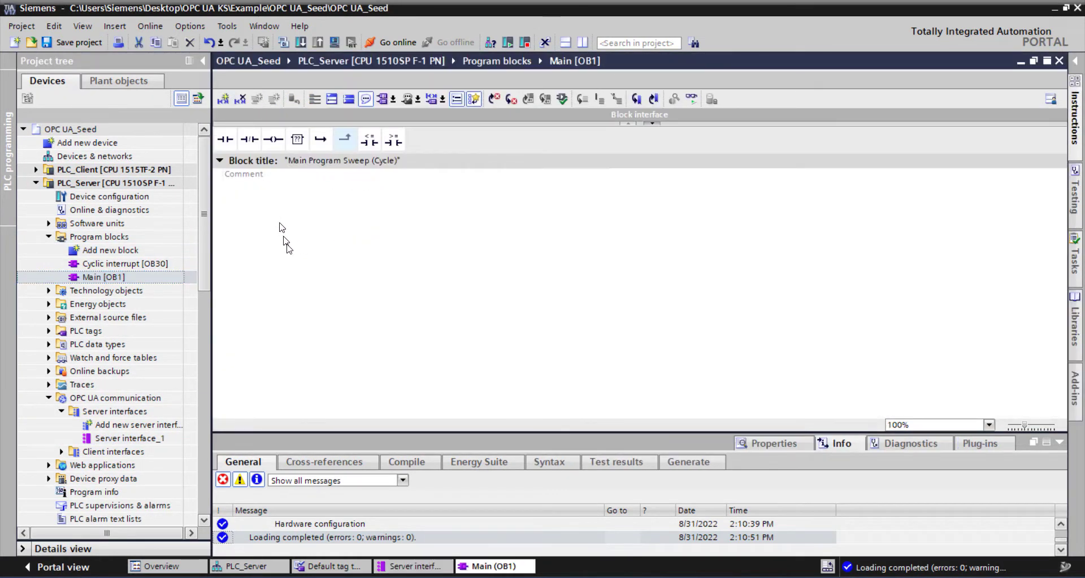
{"action": "left_click", "coordinate": [1060, 61]}
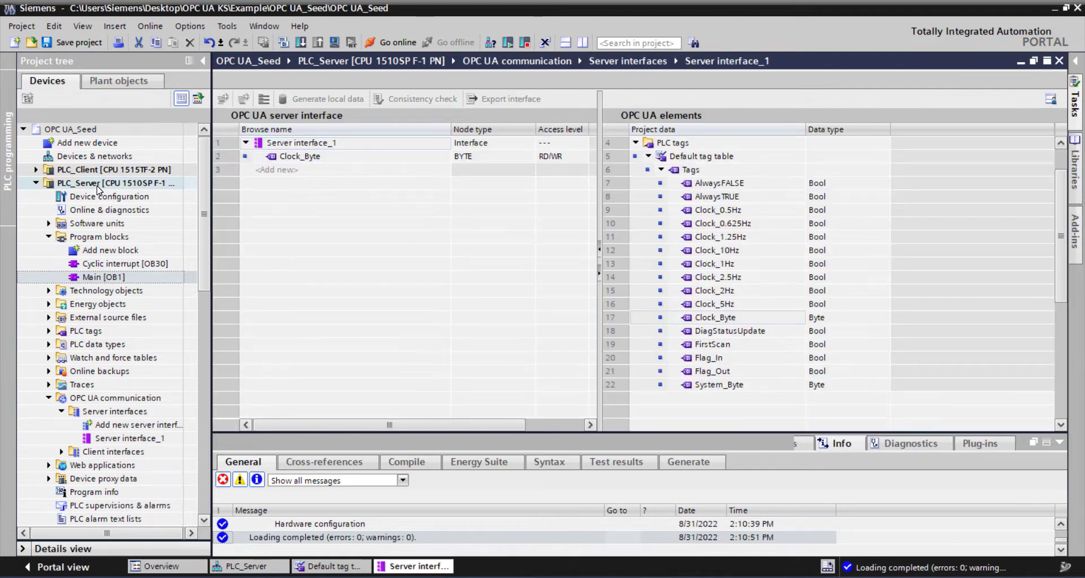
- Download PLC_Server to the device, loading the changes with the OPC UA server restart, and finish the download
{"action": "left_click", "coordinate": [98, 187]}
{"action": "left_click", "coordinate": [304, 44]}
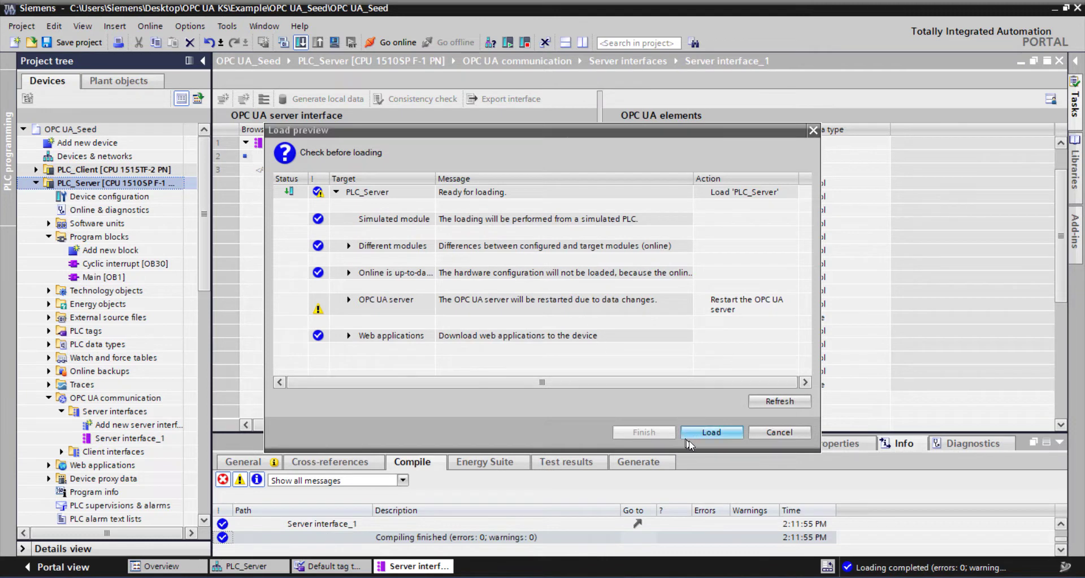
{"action": "left_click", "coordinate": [711, 432]}
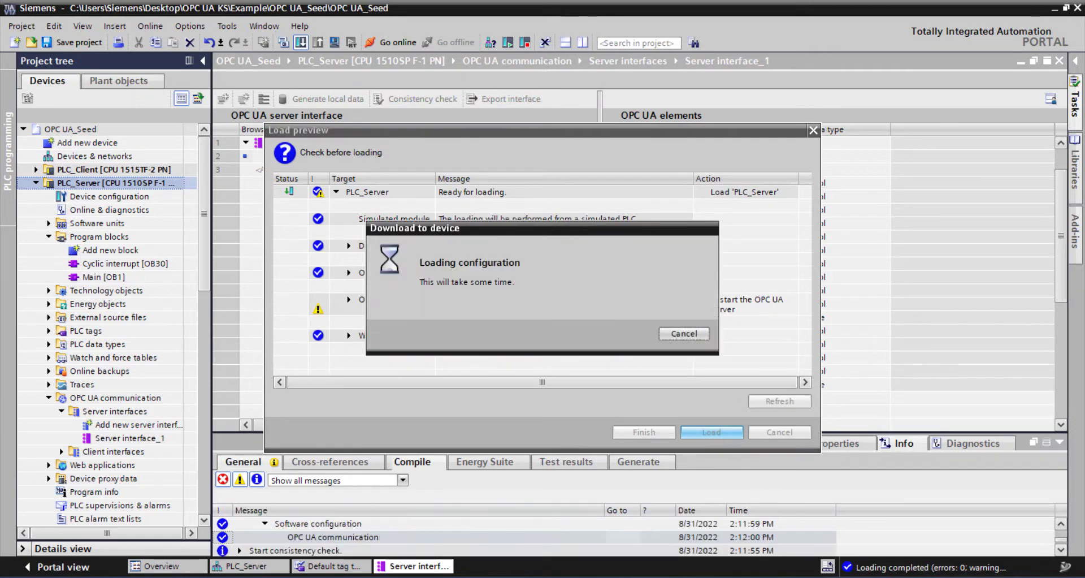
{"action": "left_click", "coordinate": [652, 433]}
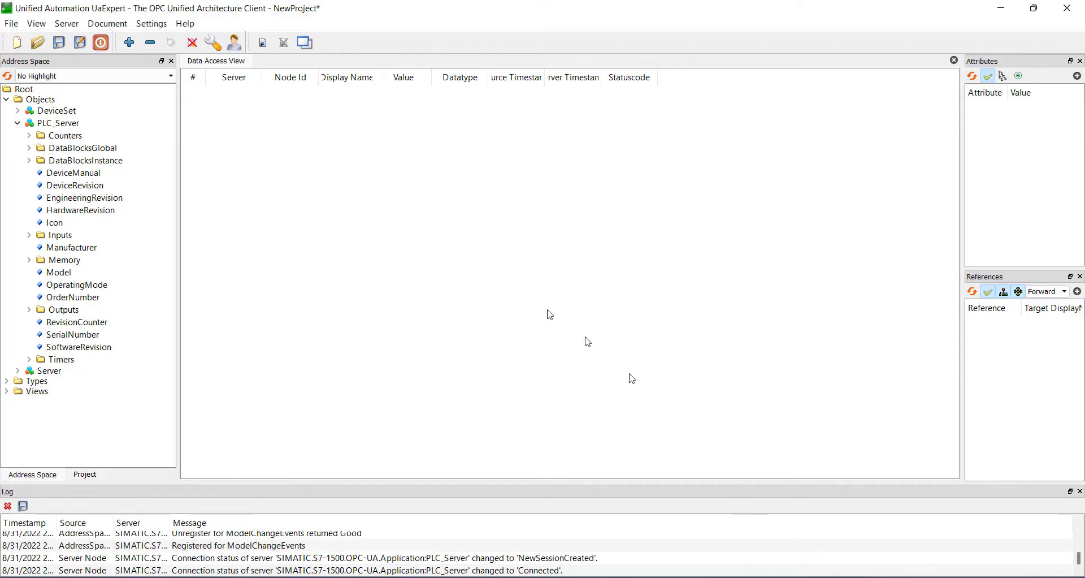
- Switch to UaExpert, reload the address space from Root and expand the Objects folder
{"action": "left_click", "coordinate": [17, 123]}
{"action": "left_click", "coordinate": [25, 90]}
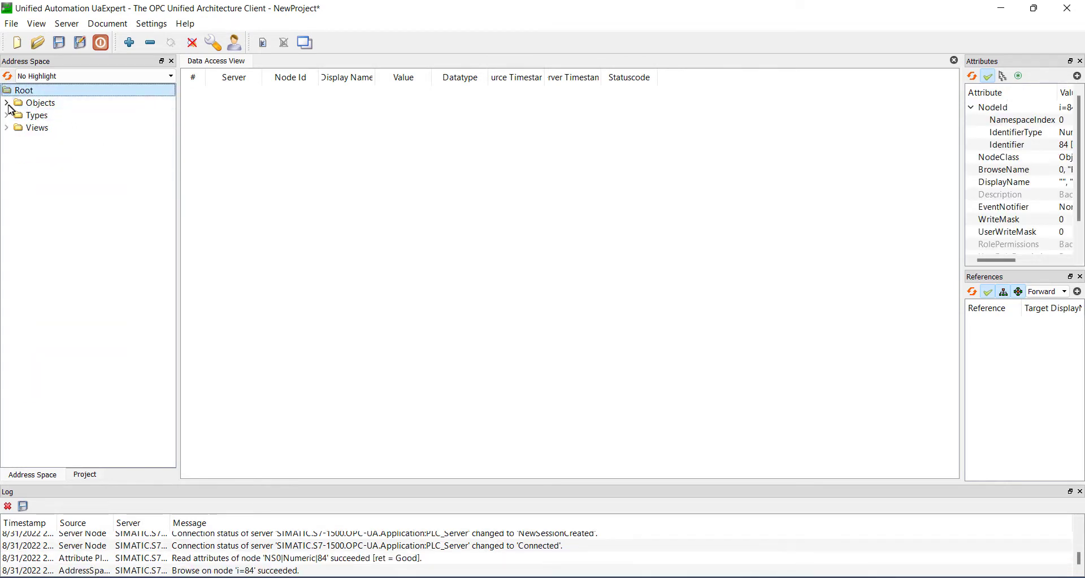
{"action": "left_click", "coordinate": [8, 103]}
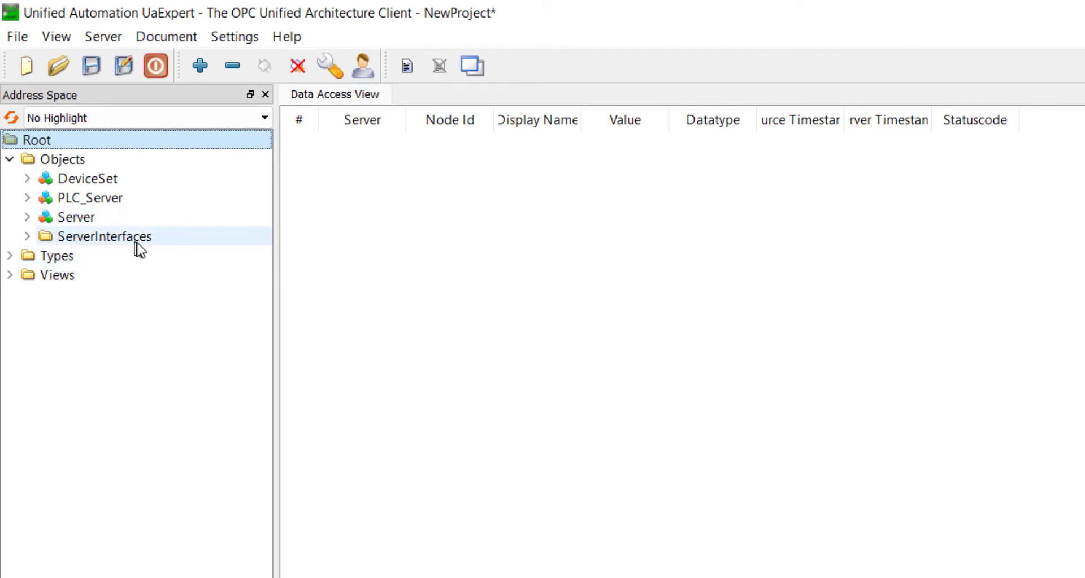
- Examine the nodes under the DeviceSet, PLC_Server and Server objects, collapsing each one after viewing it
{"action": "left_click", "coordinate": [27, 197]}
{"action": "left_click", "coordinate": [30, 197]}
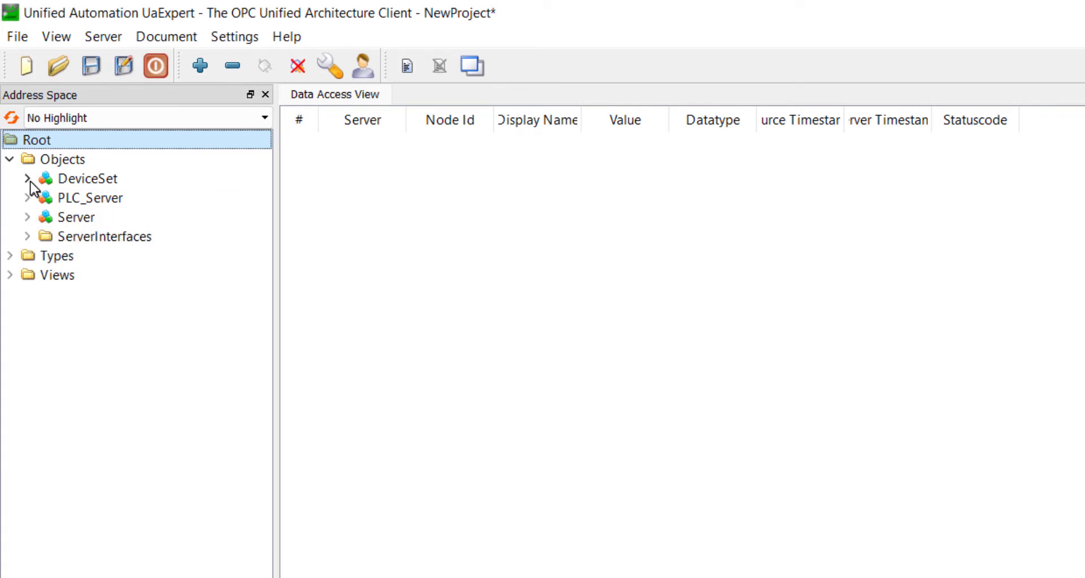
{"action": "left_click", "coordinate": [27, 178]}
{"action": "left_click", "coordinate": [44, 198]}
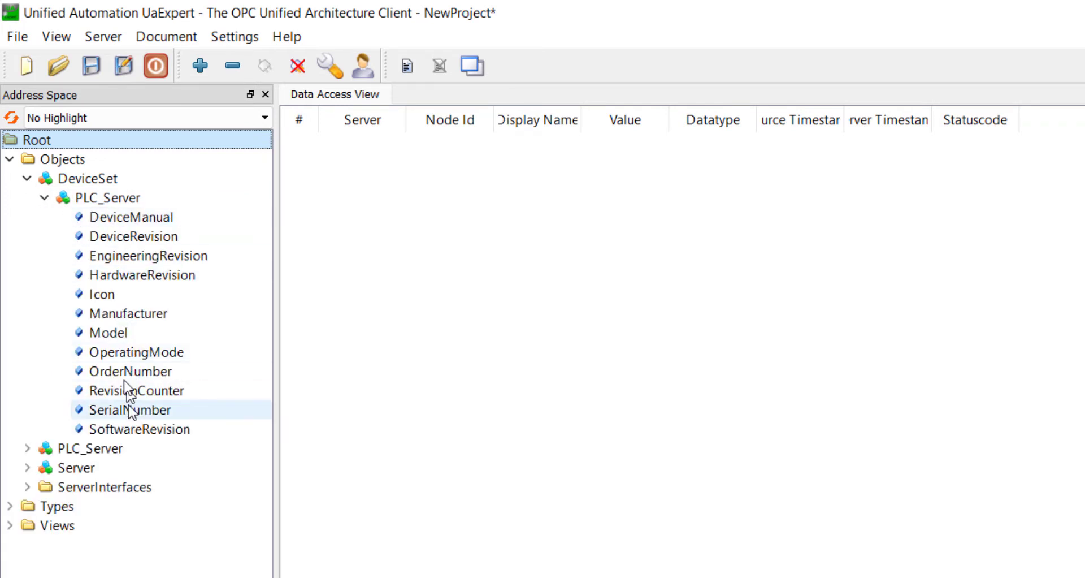
{"action": "left_click", "coordinate": [45, 198]}
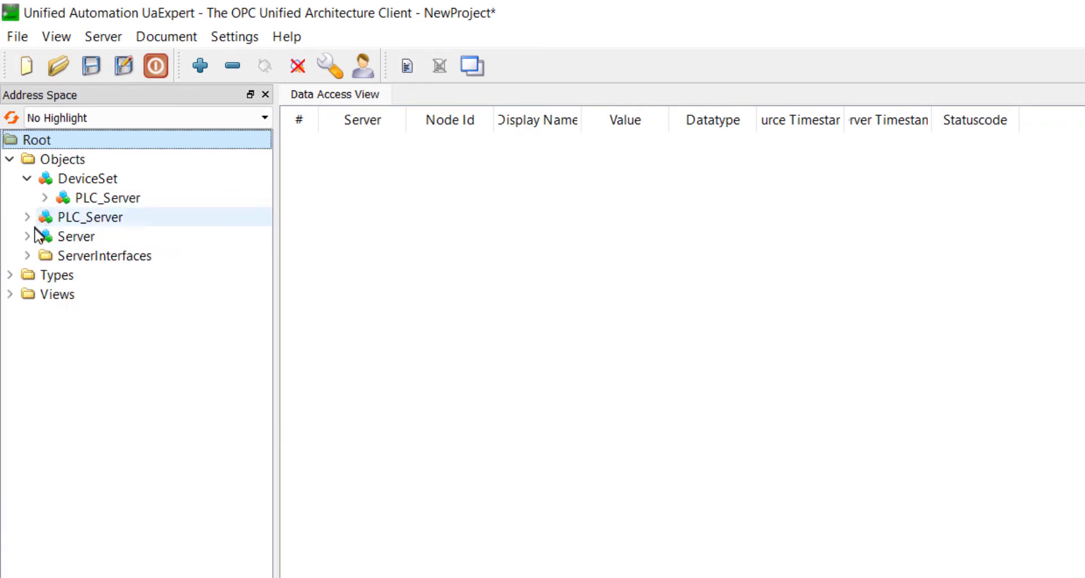
{"action": "left_click", "coordinate": [27, 178]}
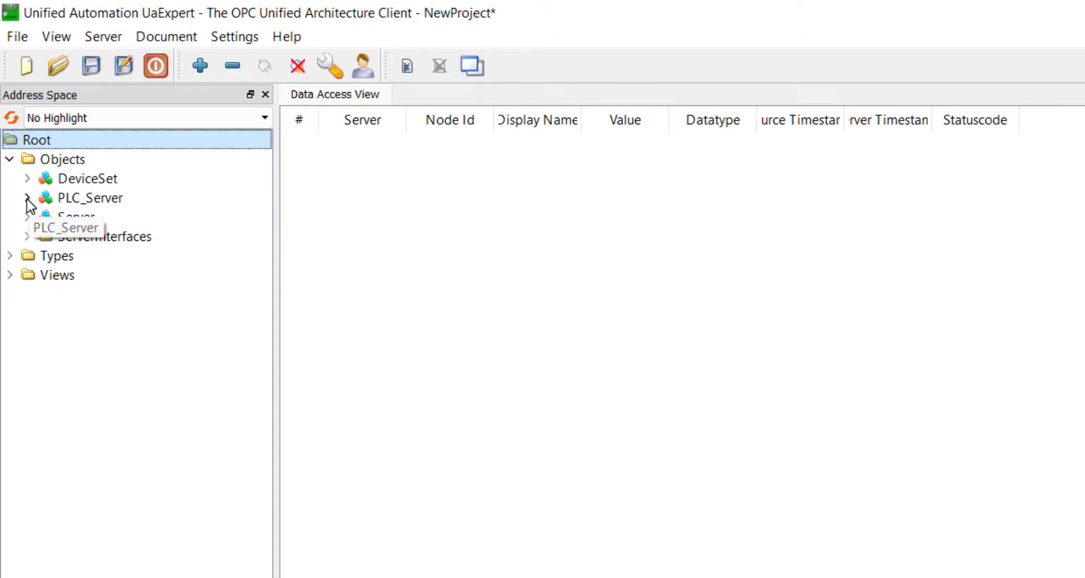
{"action": "left_click", "coordinate": [27, 199]}
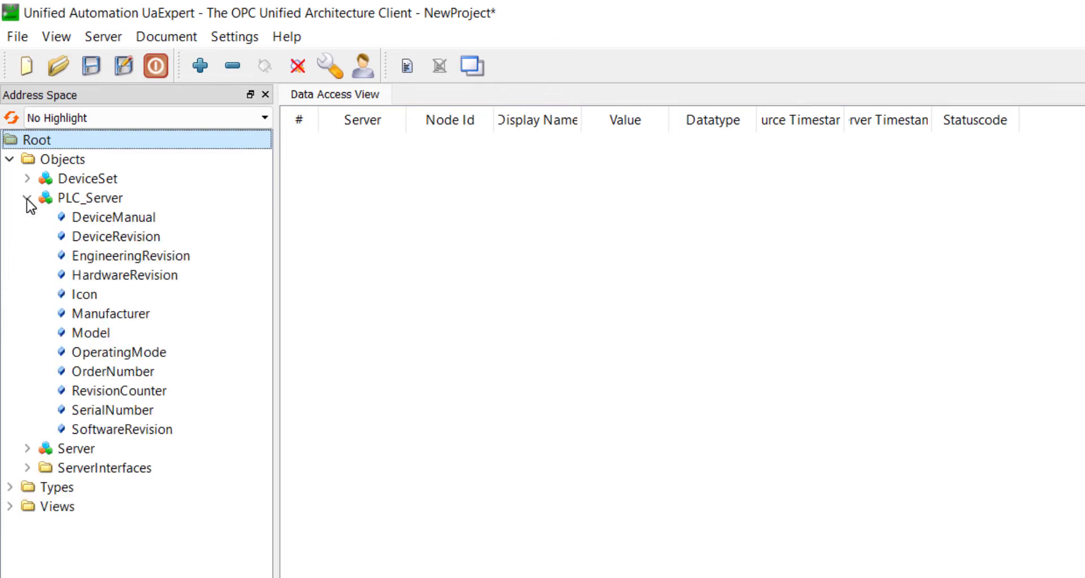
{"action": "left_click", "coordinate": [26, 199]}
{"action": "left_click", "coordinate": [26, 217]}
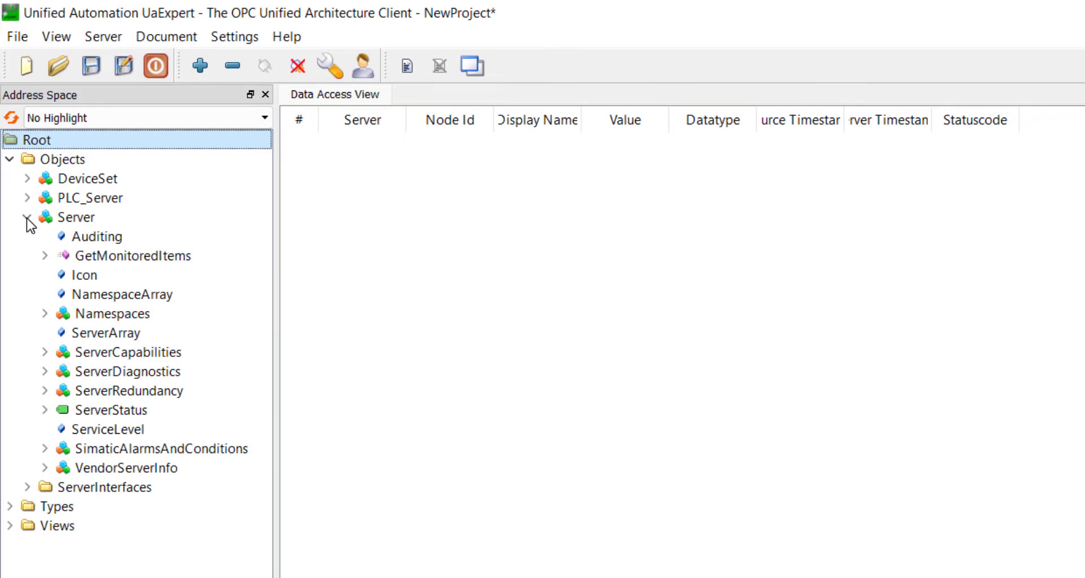
{"action": "left_click", "coordinate": [27, 218]}
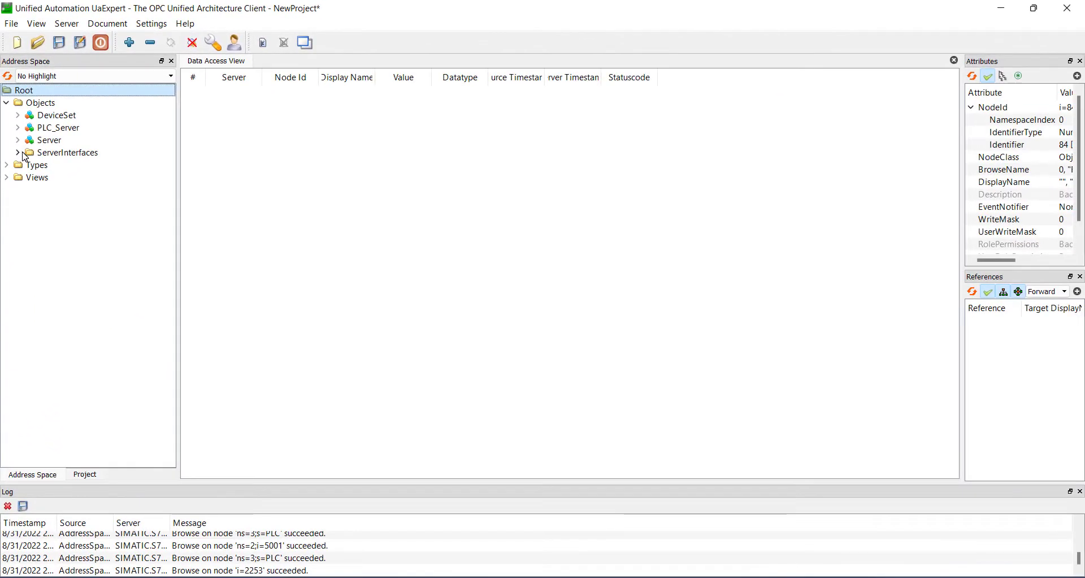
- Expand Server interface_1 under ServerInterfaces and add its Clock_Byte variable to the Data Access View
{"action": "left_click", "coordinate": [18, 153]}
{"action": "left_click", "coordinate": [30, 165]}
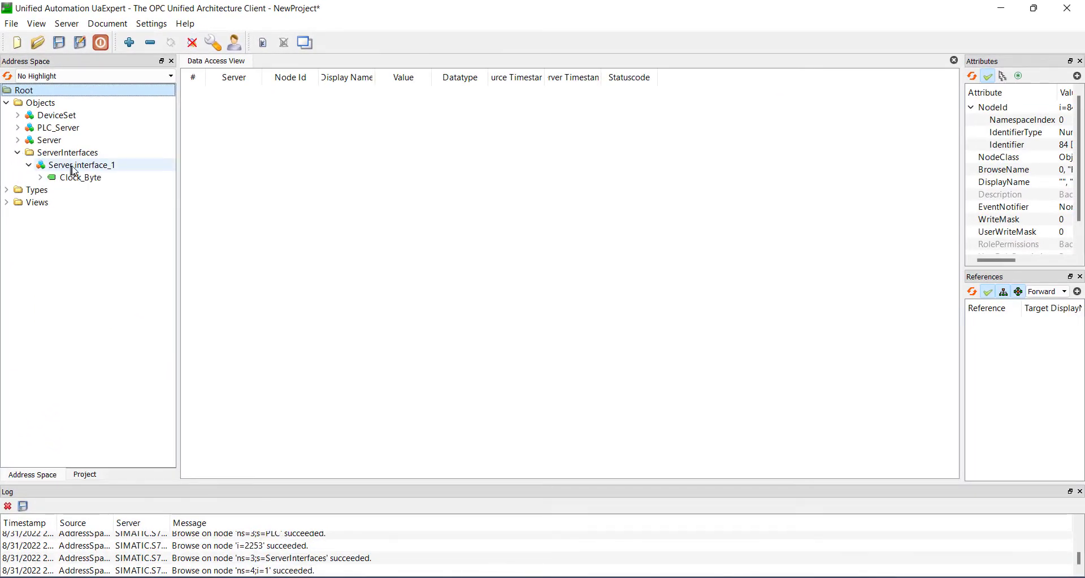
{"action": "left_click_drag", "start_coordinate": [66, 208], "coordinate": [383, 130]}
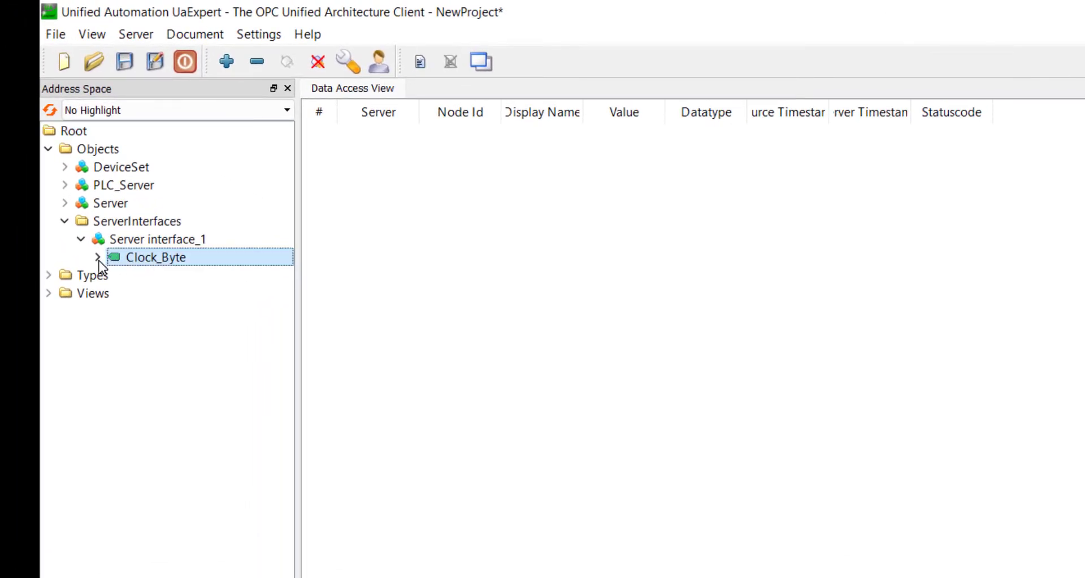
{"action": "left_click_drag", "start_coordinate": [489, 162], "coordinate": [501, 162]}
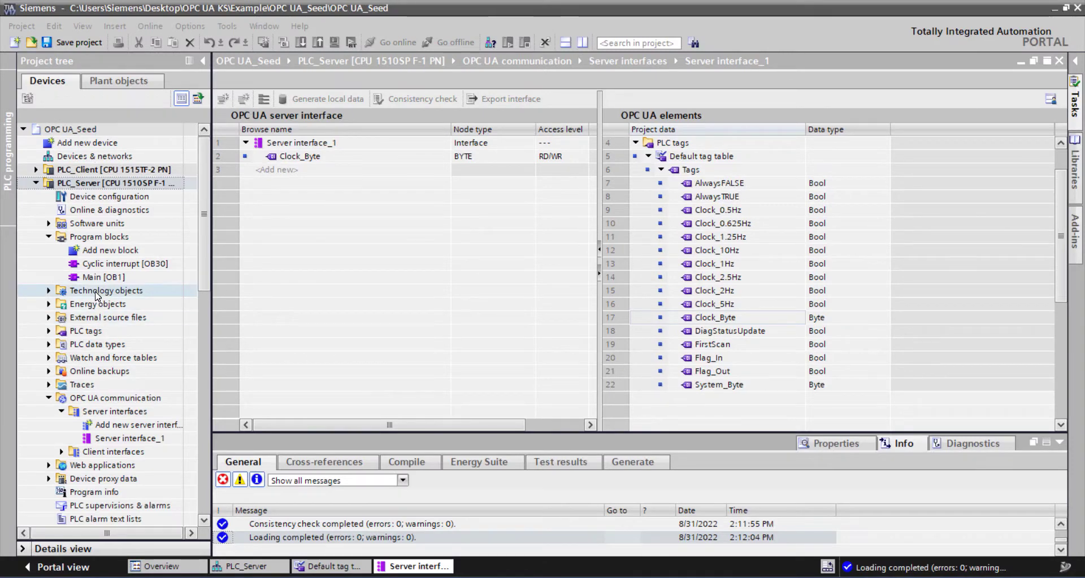
- Switch to TIA Portal and add a global data block named GlobalDB to PLC_Server's program blocks
{"action": "double_click", "coordinate": [99, 249]}
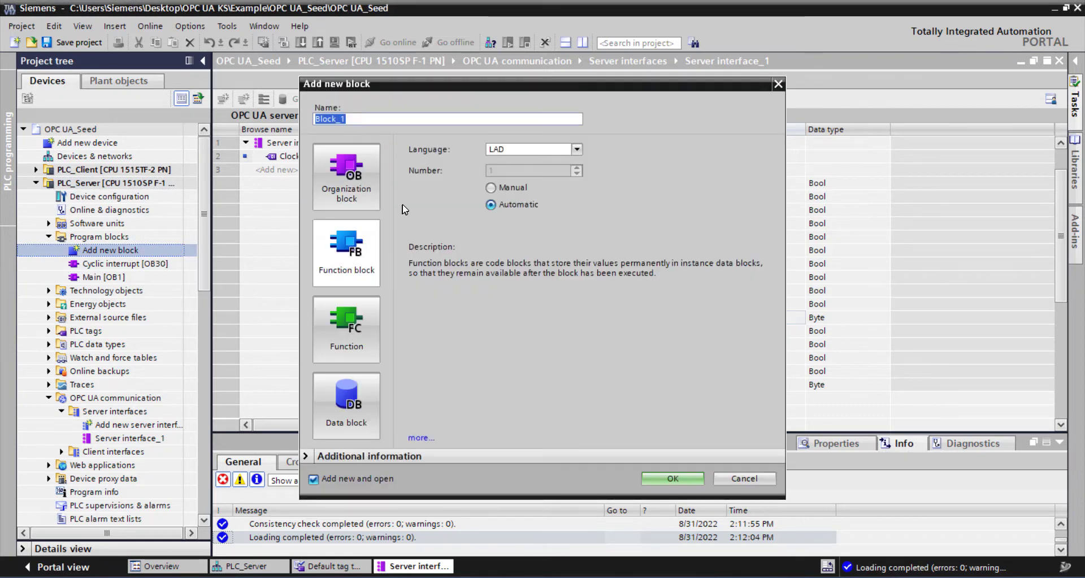
{"action": "left_click", "coordinate": [359, 396]}
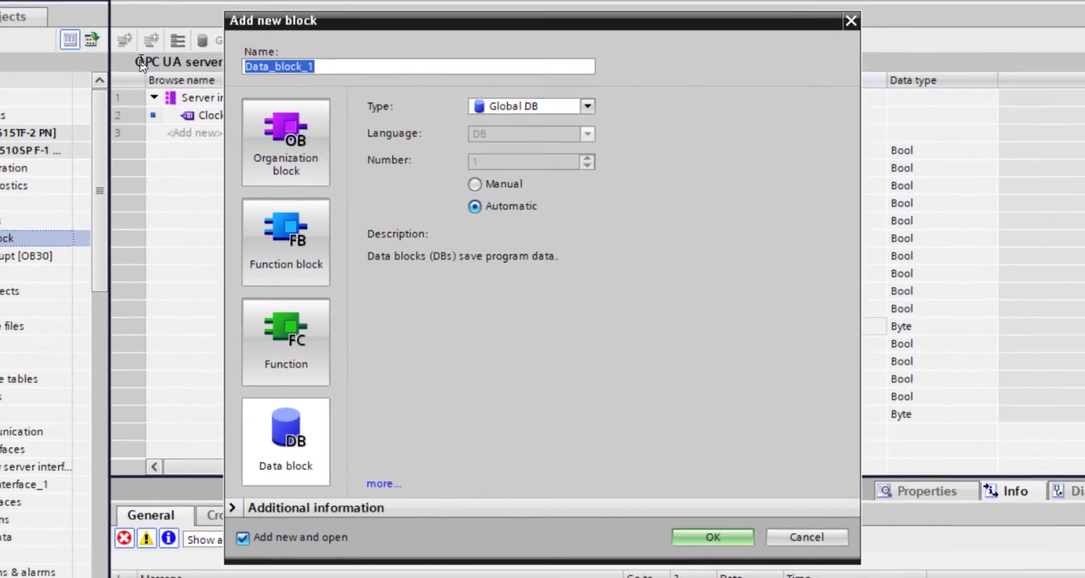
{"action": "type", "text": "G"}
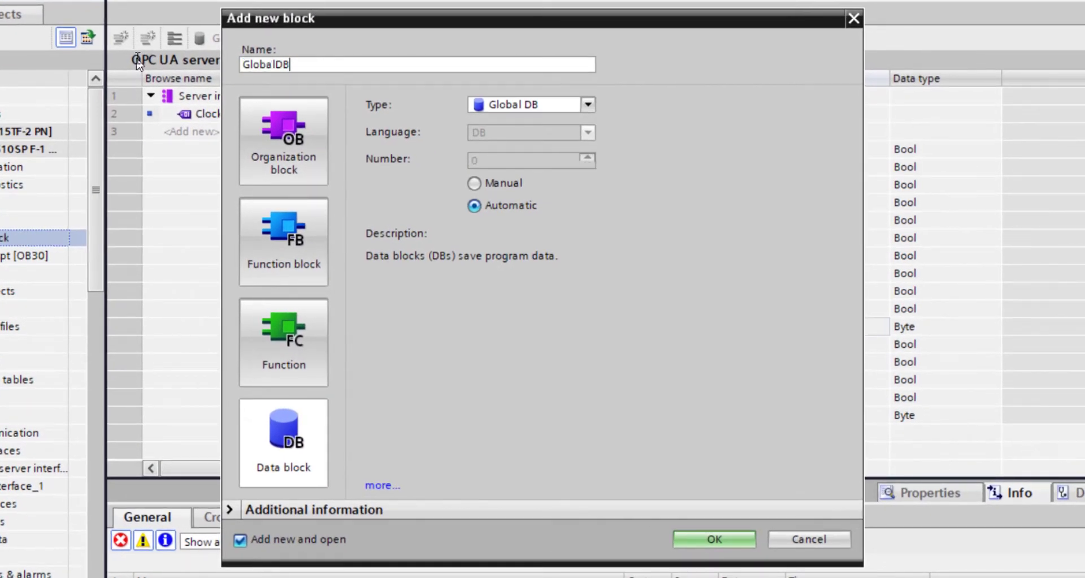
{"action": "type", "text": "lobalDB"}
{"action": "key", "text": "Return"}
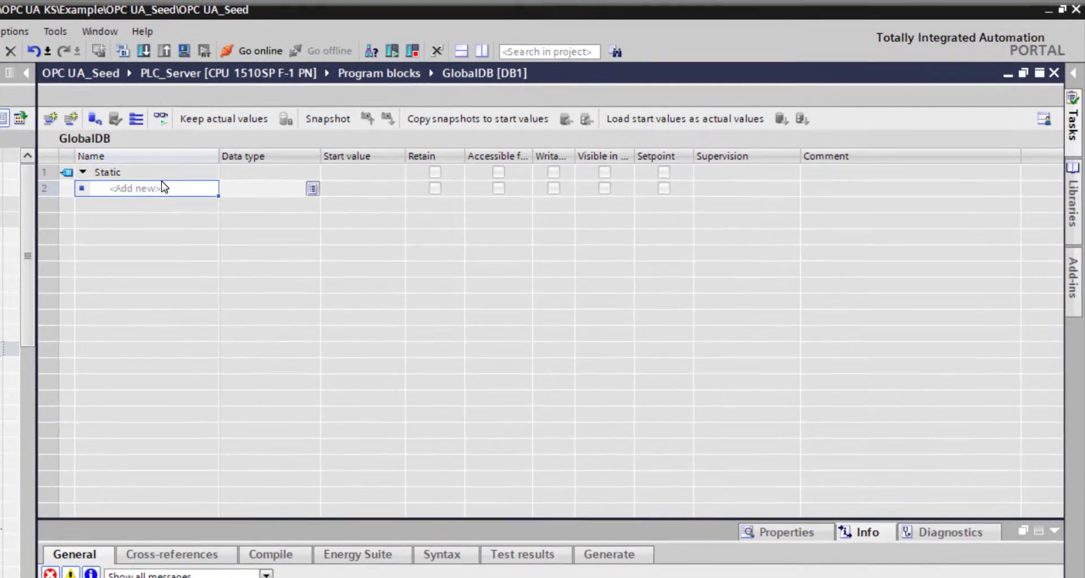
- Add a static variable named ClientClockByte with the data type Byte to GlobalDB
{"action": "left_click", "coordinate": [316, 159]}
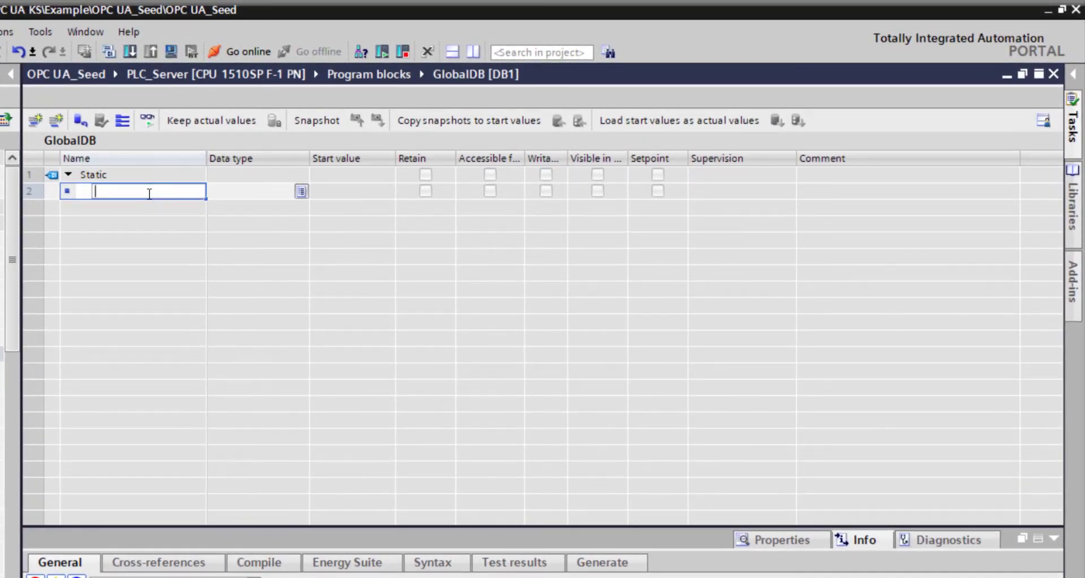
{"action": "type", "text": "ClientClockByte"}
{"action": "key", "text": "Return"}
{"action": "type", "text": "Byte"}
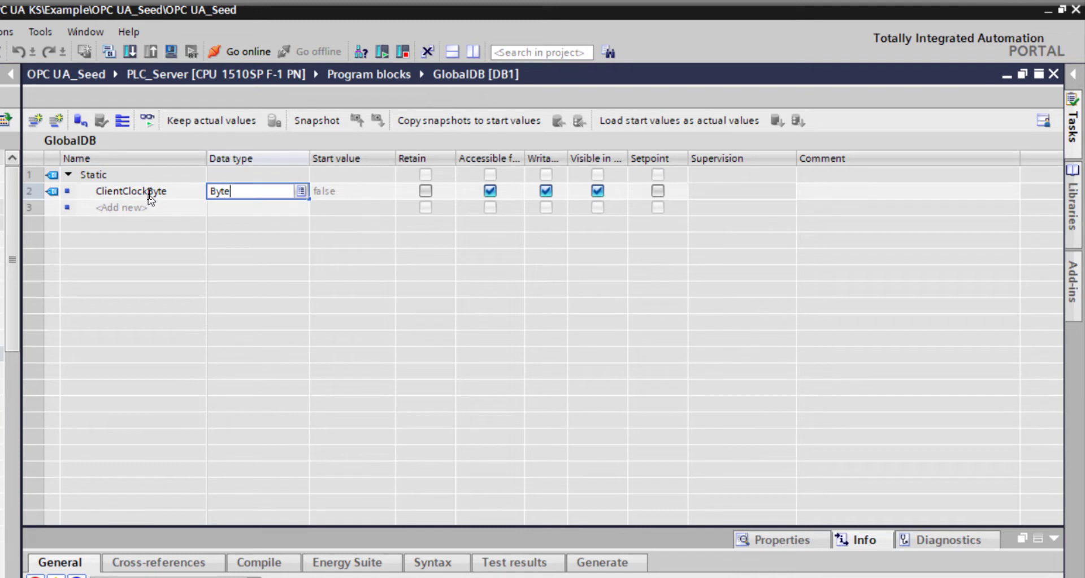
{"action": "key", "text": "Return"}
- Enter the comment "from OPC UA Client clock byte" for the ClientClockByte variable
{"action": "left_click", "coordinate": [860, 202]}
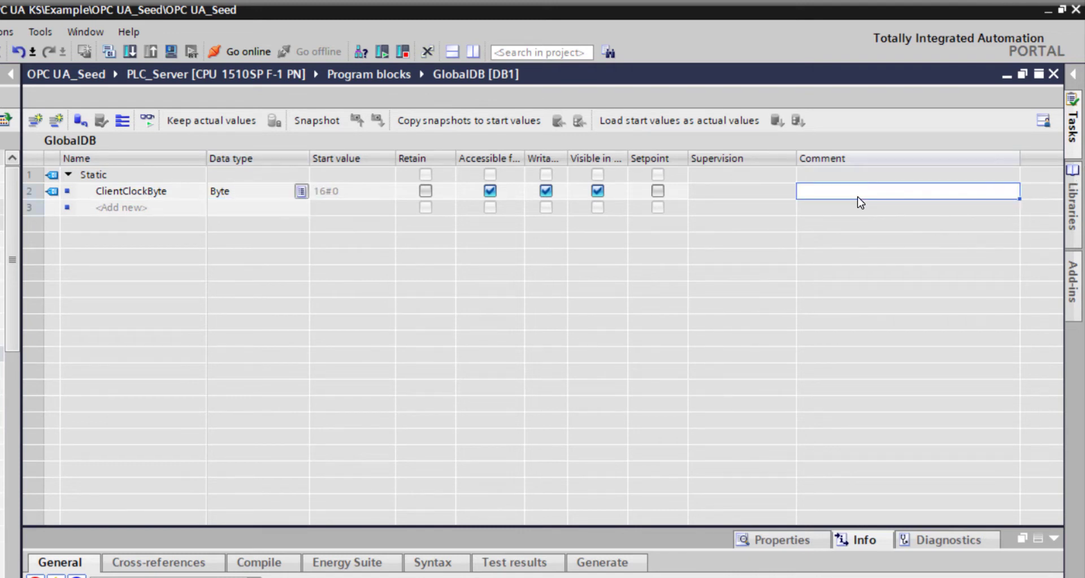
{"action": "left_click", "coordinate": [861, 202]}
{"action": "type", "text": "OPC UA Client clock byte"}
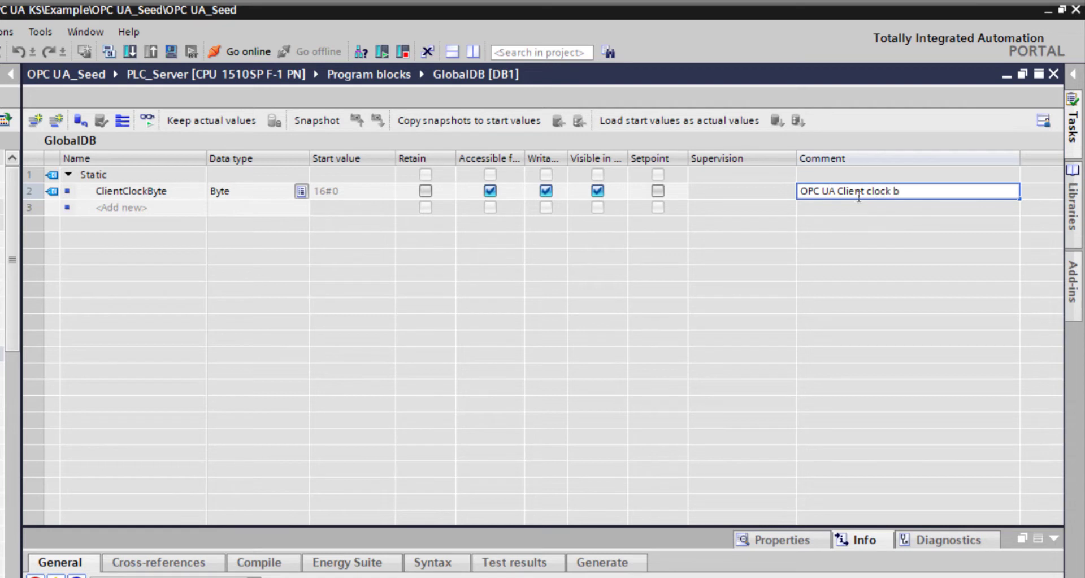
{"action": "left_click", "coordinate": [804, 190]}
{"action": "type", "text": "from"}
{"action": "left_click", "coordinate": [189, 208]}
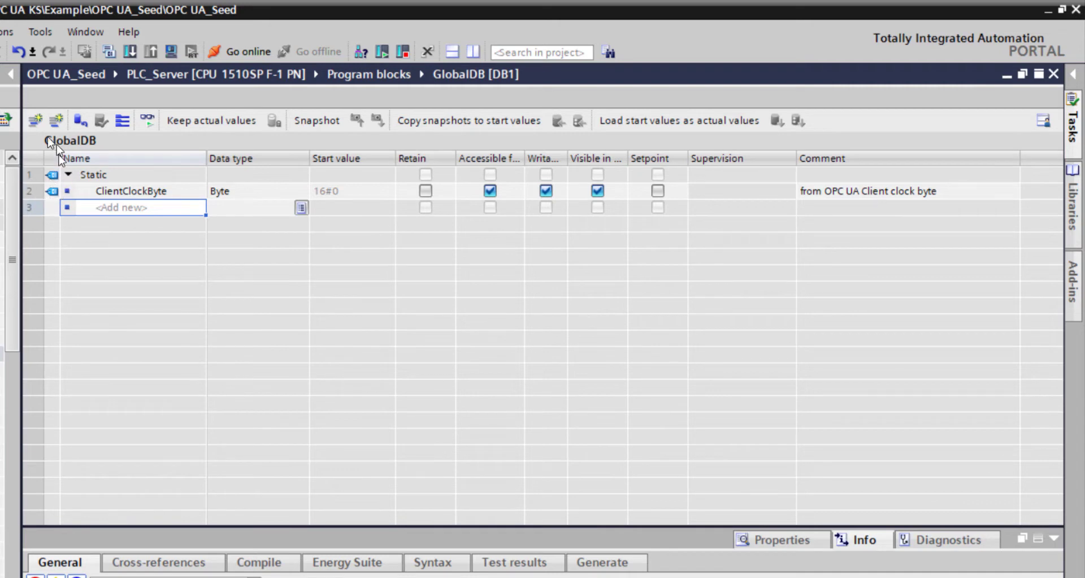
- Add a static variable named REALs with the data type Array[0..100] of Real to GlobalDB
{"action": "left_click", "coordinate": [117, 208]}
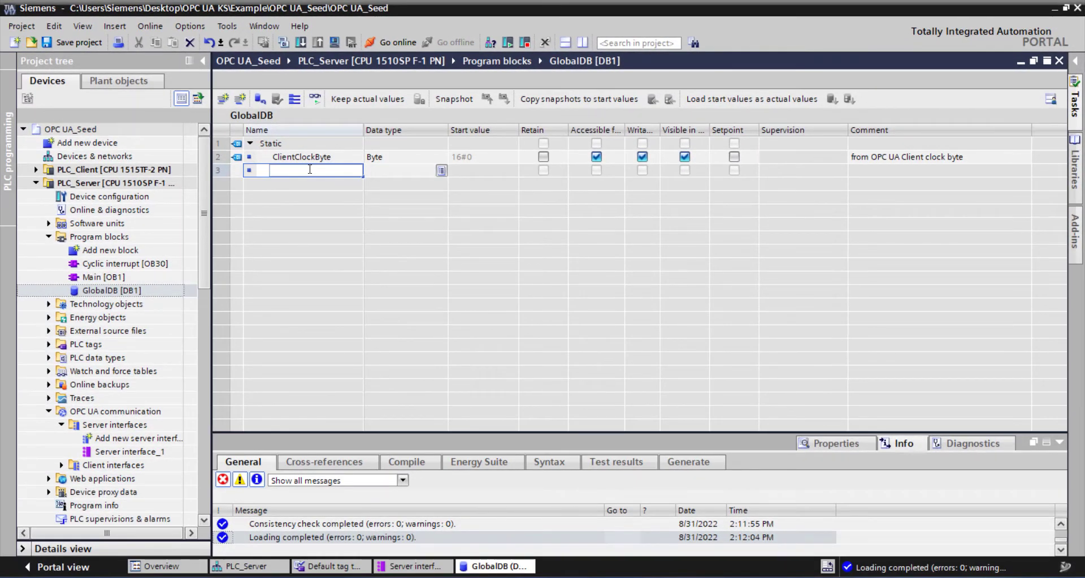
{"action": "type", "text": "REALs"}
{"action": "key", "text": "Tab"}
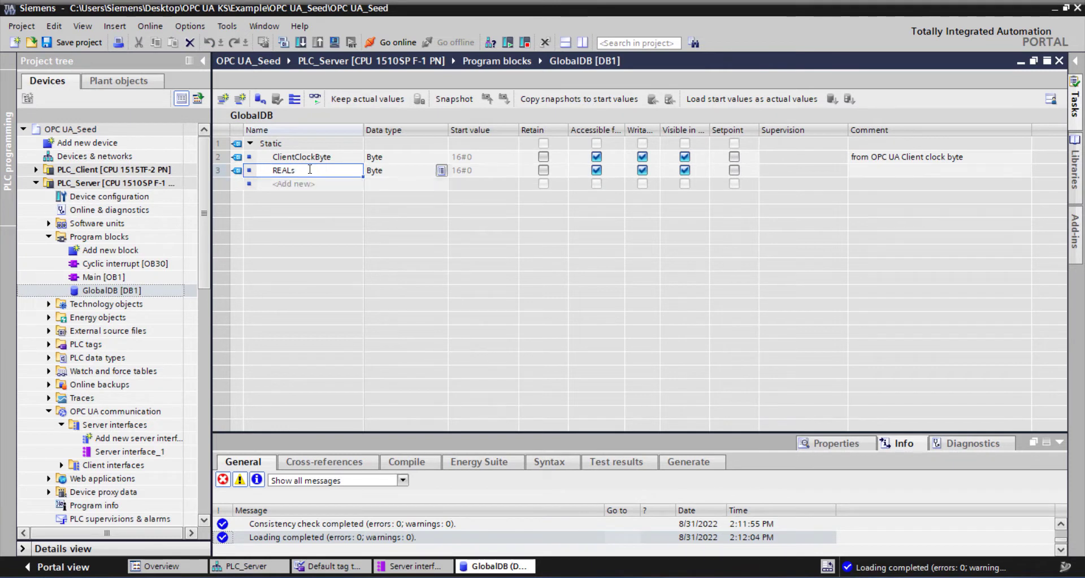
{"action": "type", "text": "Array"}
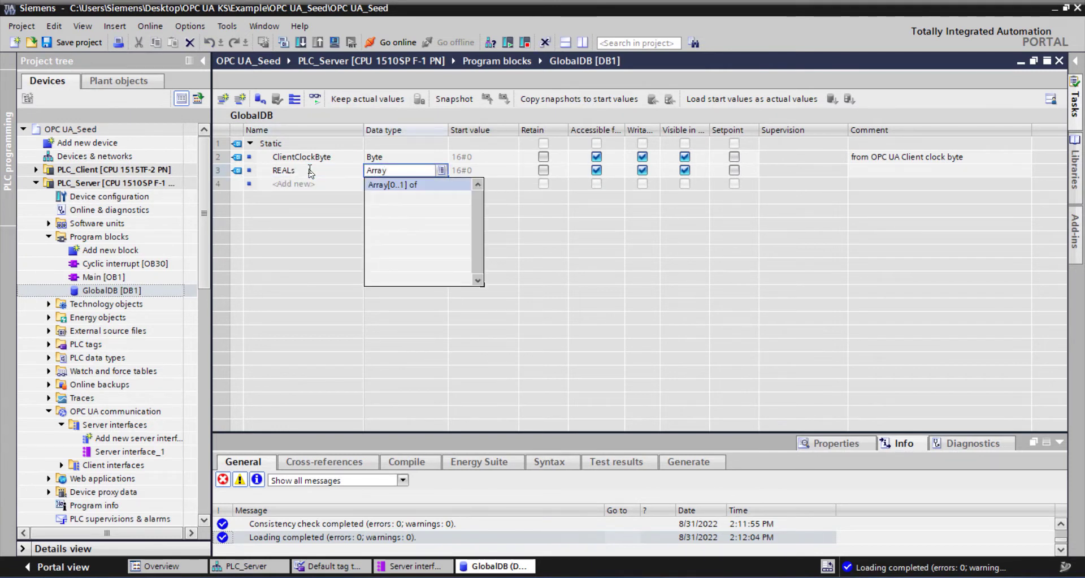
{"action": "type", "text": "[0..1] of Real"}
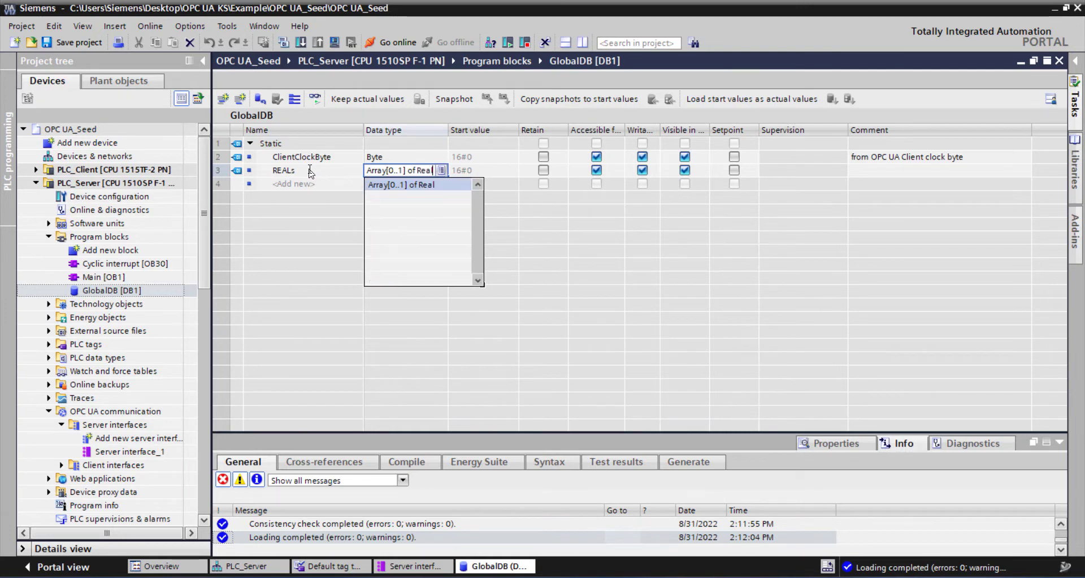
{"action": "key", "text": "Return"}
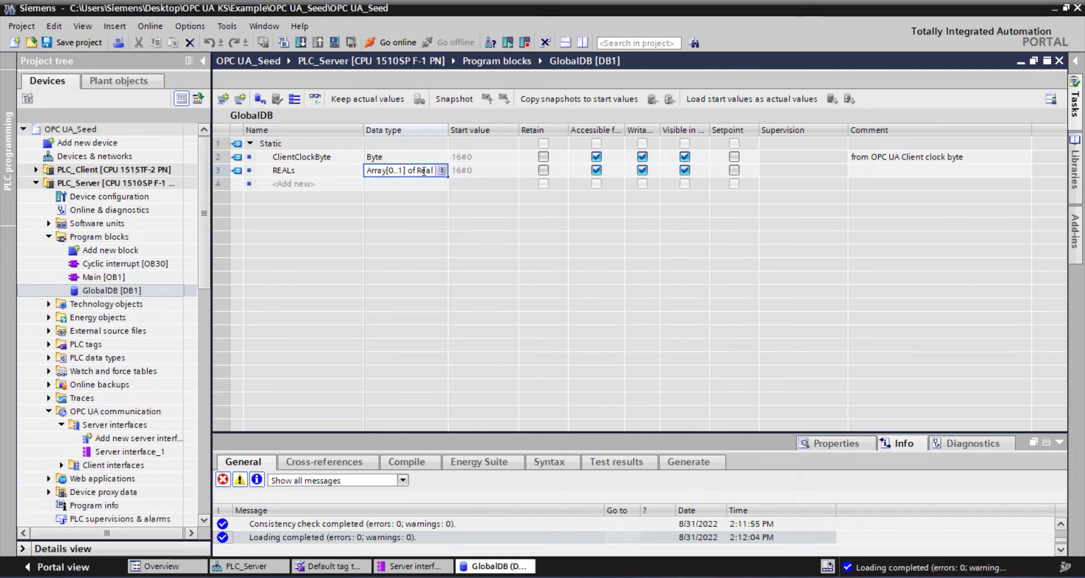
{"action": "key", "text": "End"}
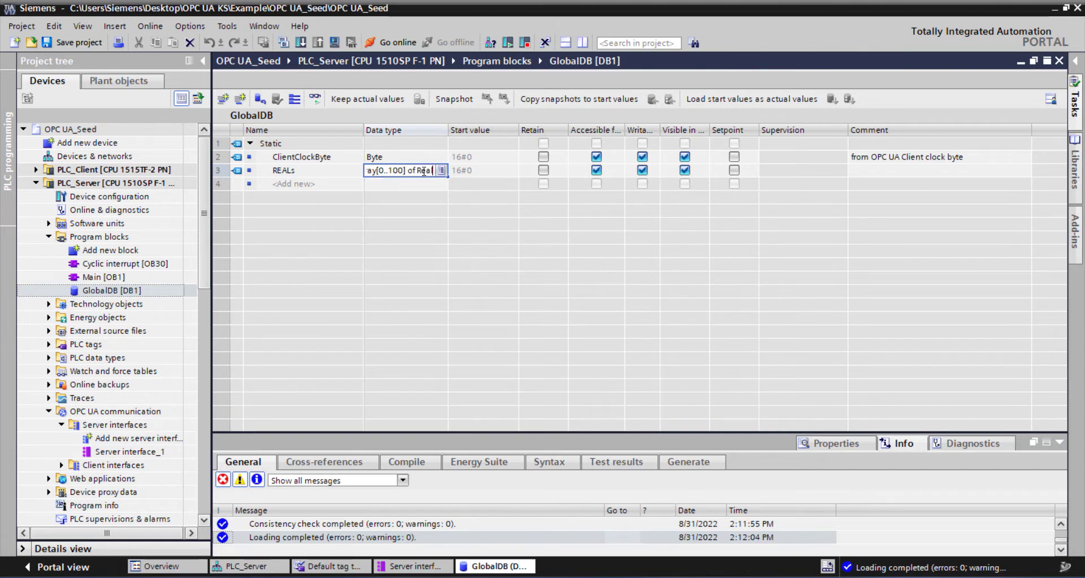
{"action": "left_click", "coordinate": [405, 184]}
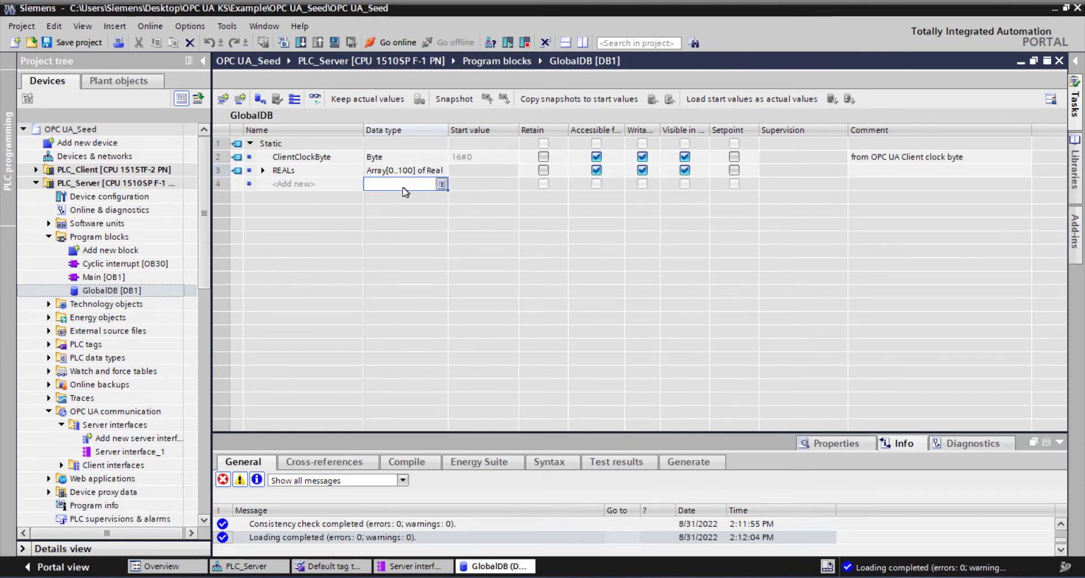
{"action": "left_click", "coordinate": [261, 185]}
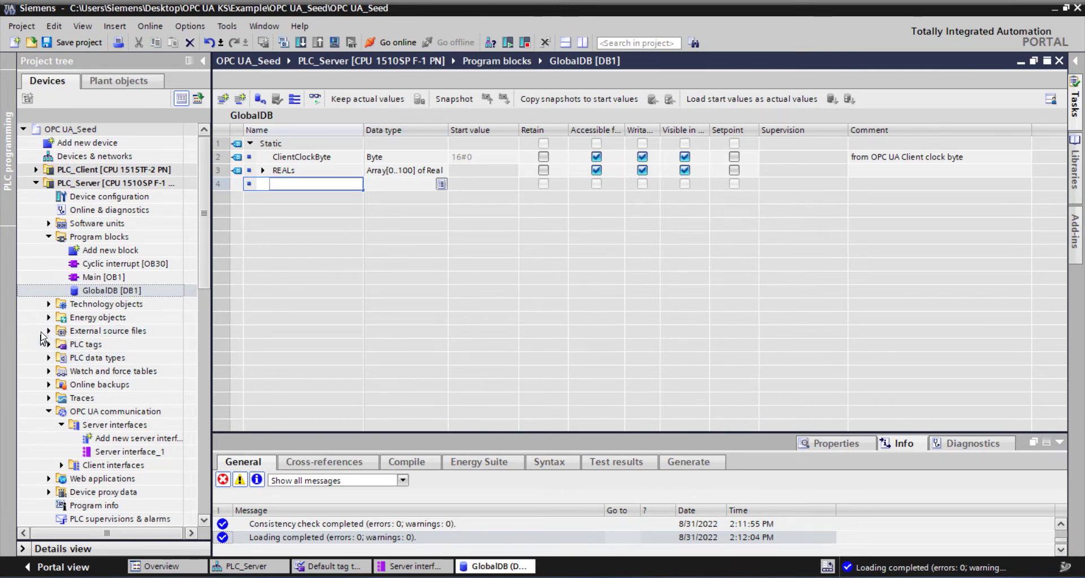
- Add a new PLC data type under PLC_Server's PLC data types
{"action": "left_click", "coordinate": [49, 411]}
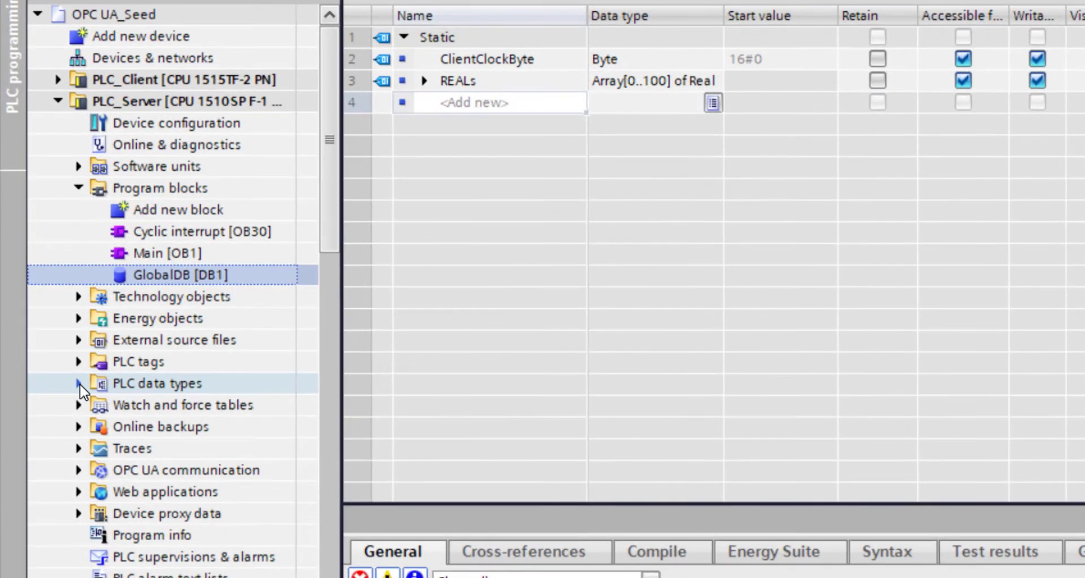
{"action": "left_click", "coordinate": [49, 357]}
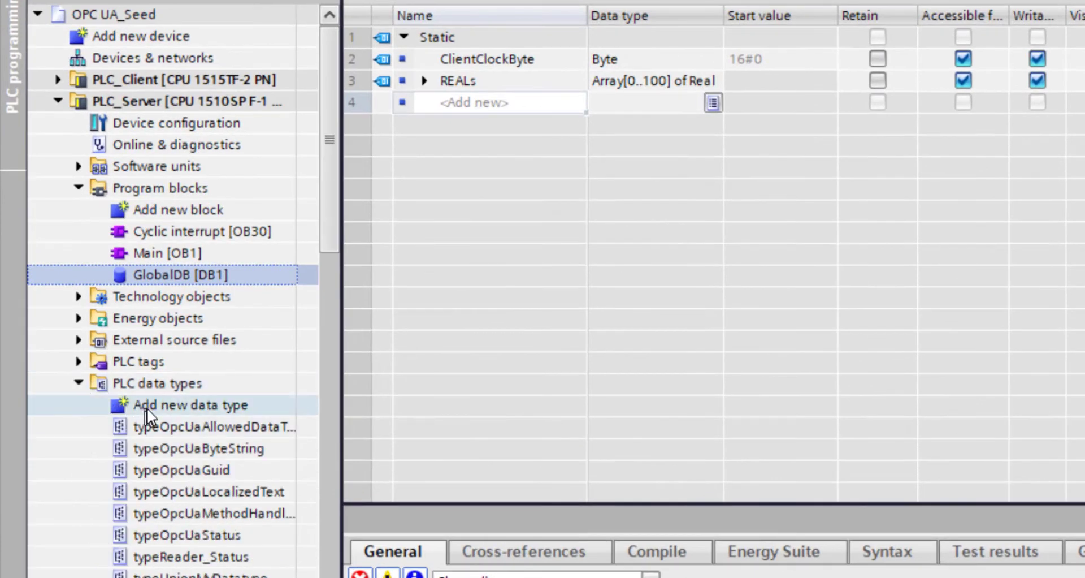
{"action": "double_click", "coordinate": [183, 405]}
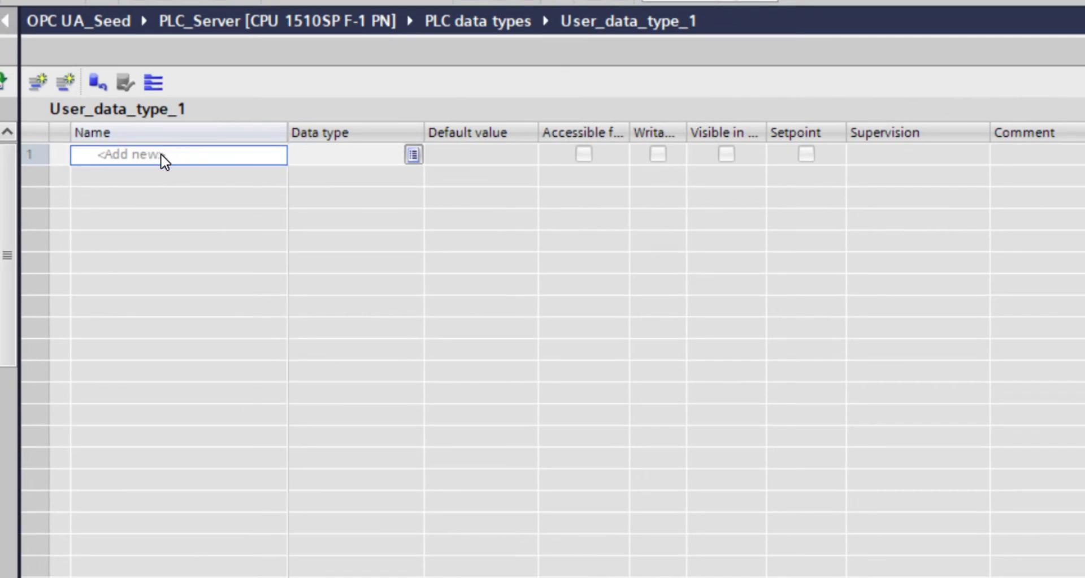
- Add an element named REAL1 to the new data type and auto-fill the names down to REAL17
{"action": "left_click", "coordinate": [163, 155]}
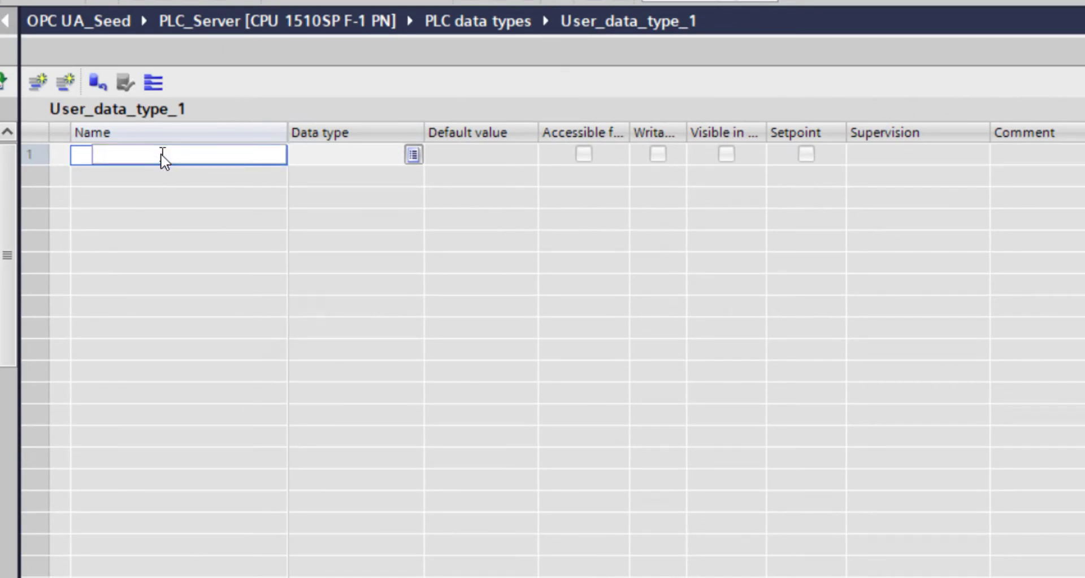
{"action": "type", "text": "REAL"}
{"action": "key", "text": "Return"}
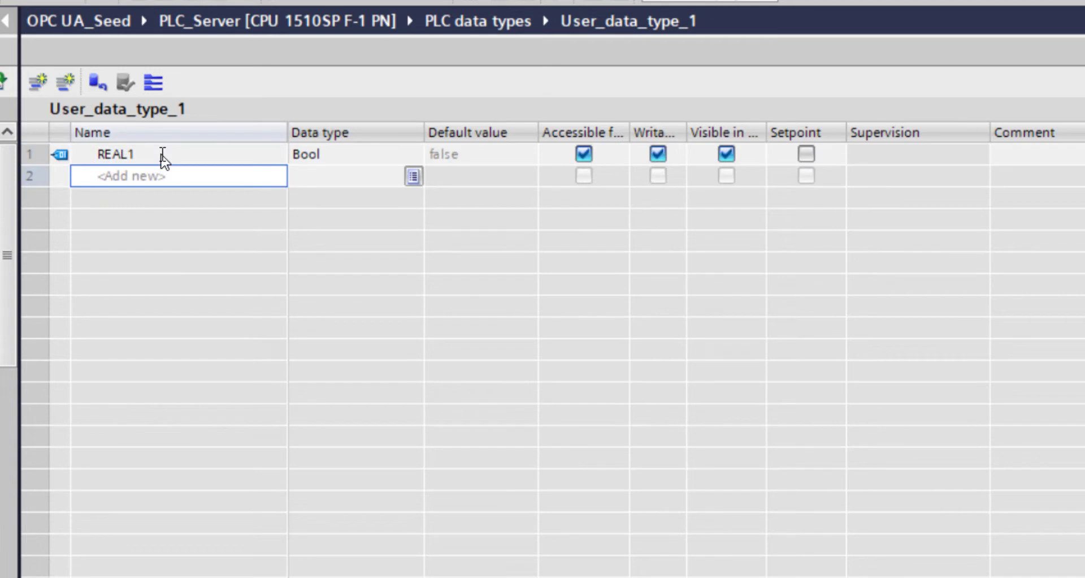
{"action": "left_click", "coordinate": [162, 158]}
{"action": "left_click_drag", "start_coordinate": [286, 164], "coordinate": [286, 510]}
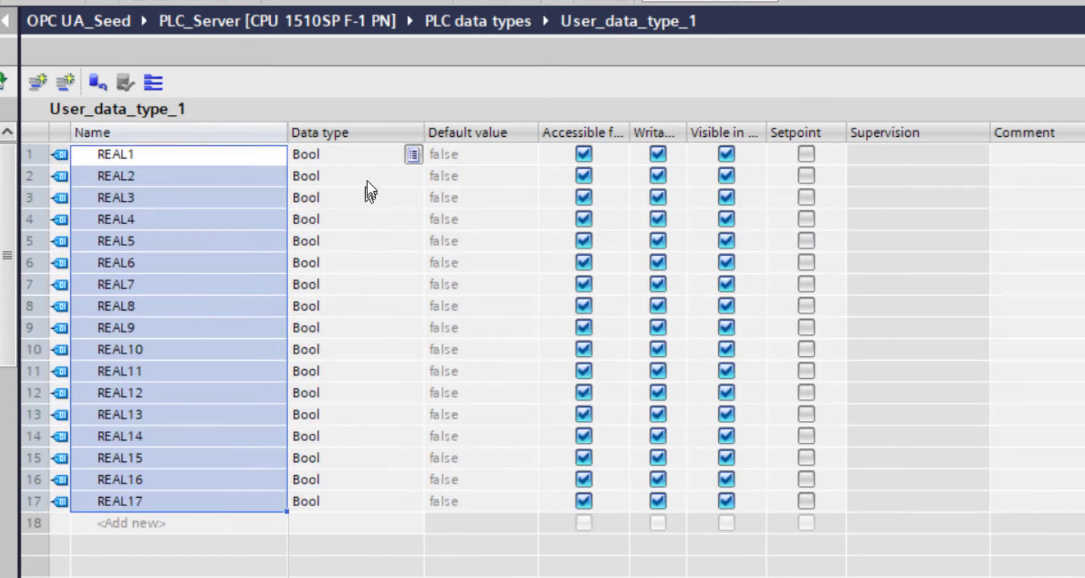
- Set REAL1's data type to Real and auto-fill it over all elements through REAL17, overwriting the existing types
{"action": "double_click", "coordinate": [380, 157]}
{"action": "type", "text": "RE"}
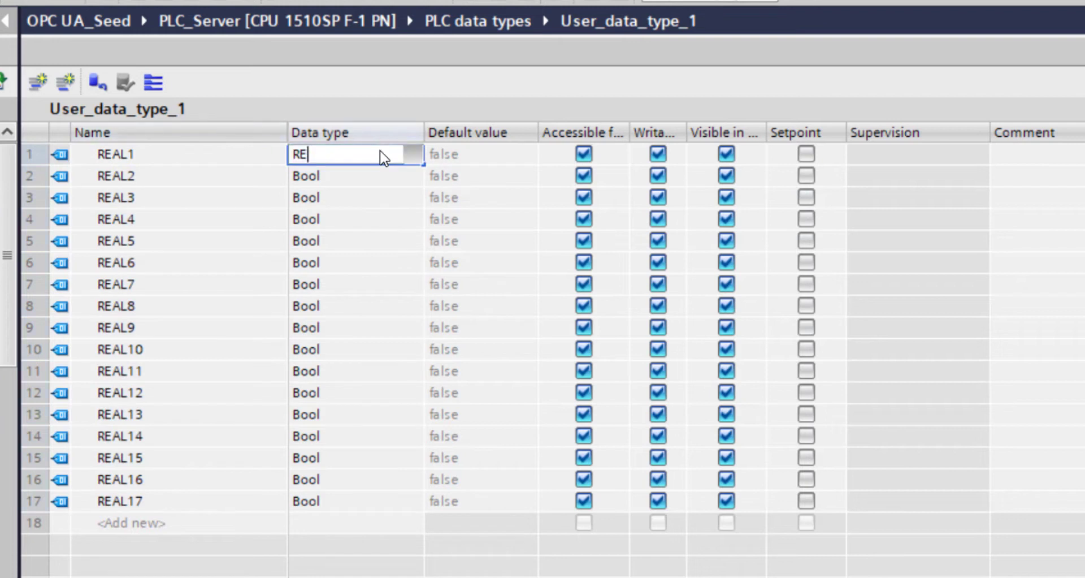
{"action": "type", "text": "AL"}
{"action": "key", "text": "Return"}
{"action": "left_click", "coordinate": [380, 152]}
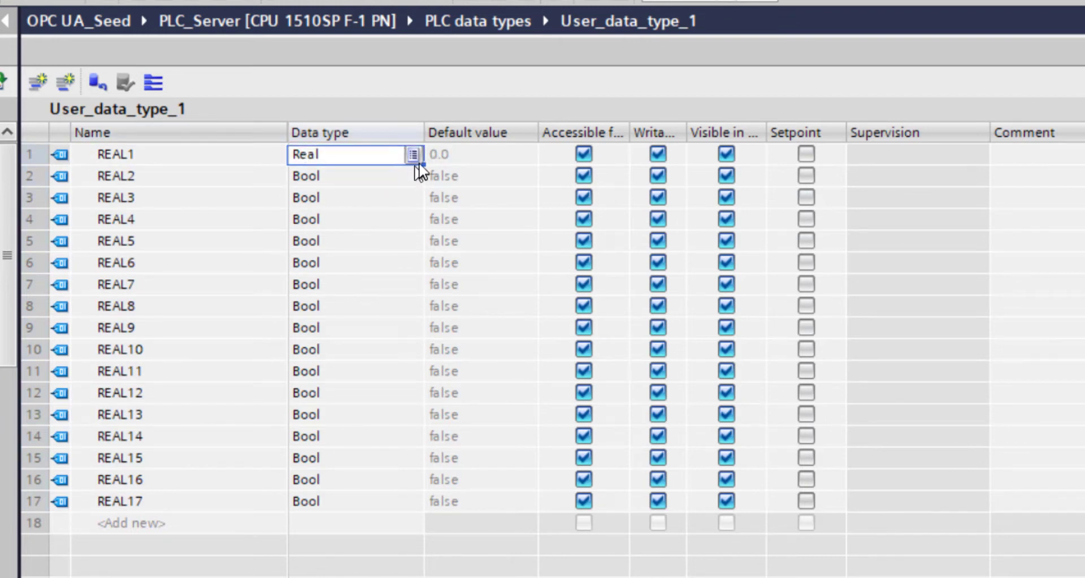
{"action": "left_click_drag", "start_coordinate": [423, 166], "coordinate": [399, 509]}
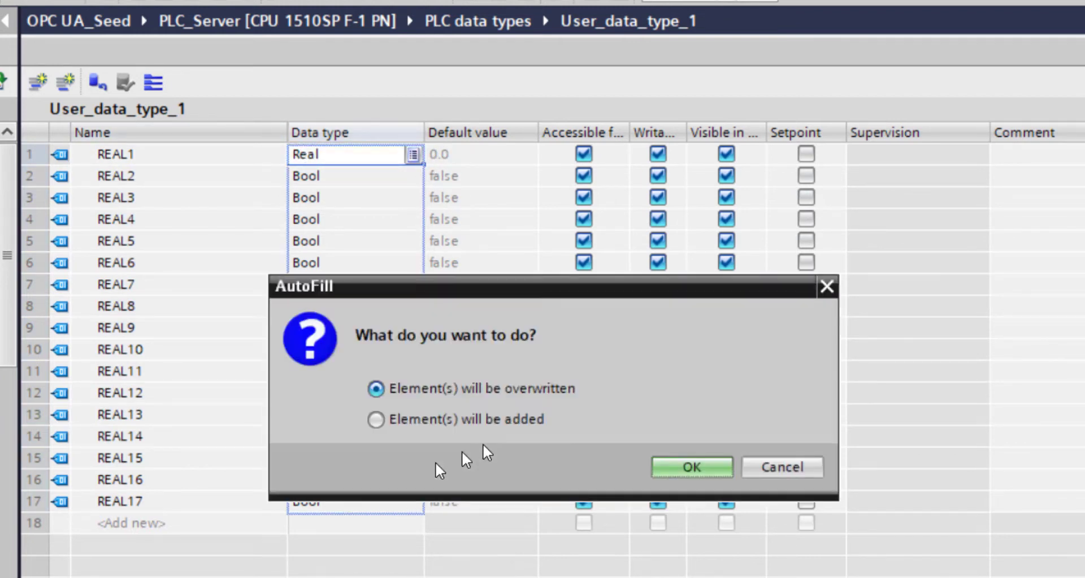
{"action": "left_click", "coordinate": [700, 467]}
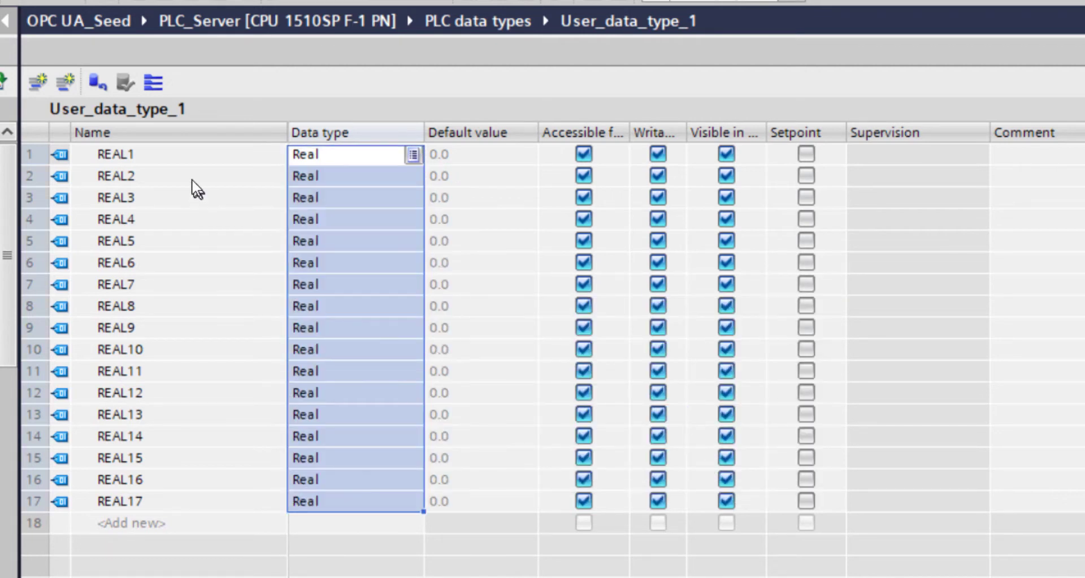
- Rename the first element REAL_1 and auto-fill the naming down to REAL_17, overwriting the existing names
{"action": "left_click", "coordinate": [189, 152]}
{"action": "left_click", "coordinate": [191, 150]}
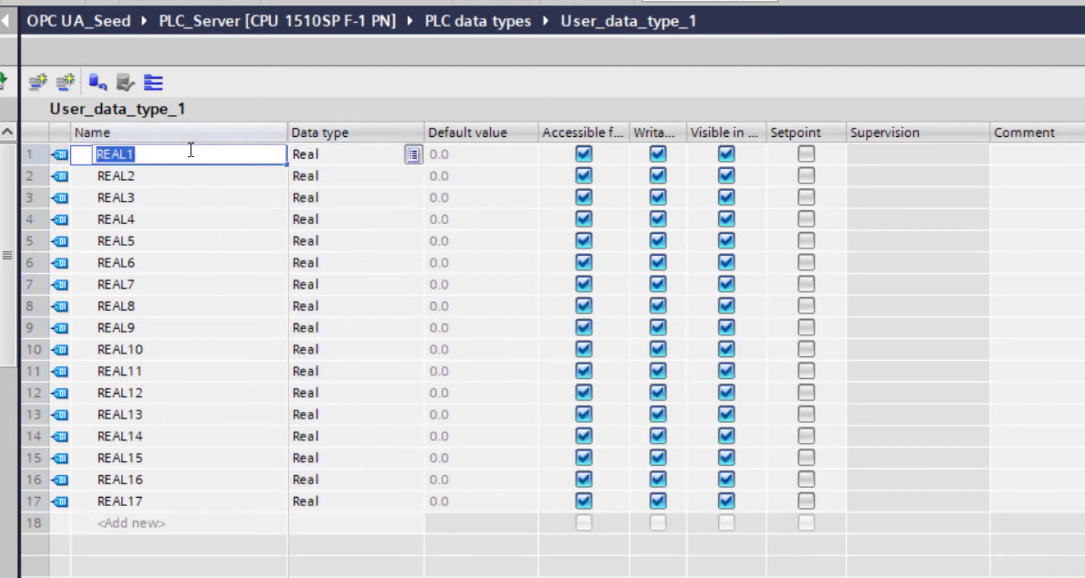
{"action": "type", "text": "REAL_1"}
{"action": "key", "text": "Return"}
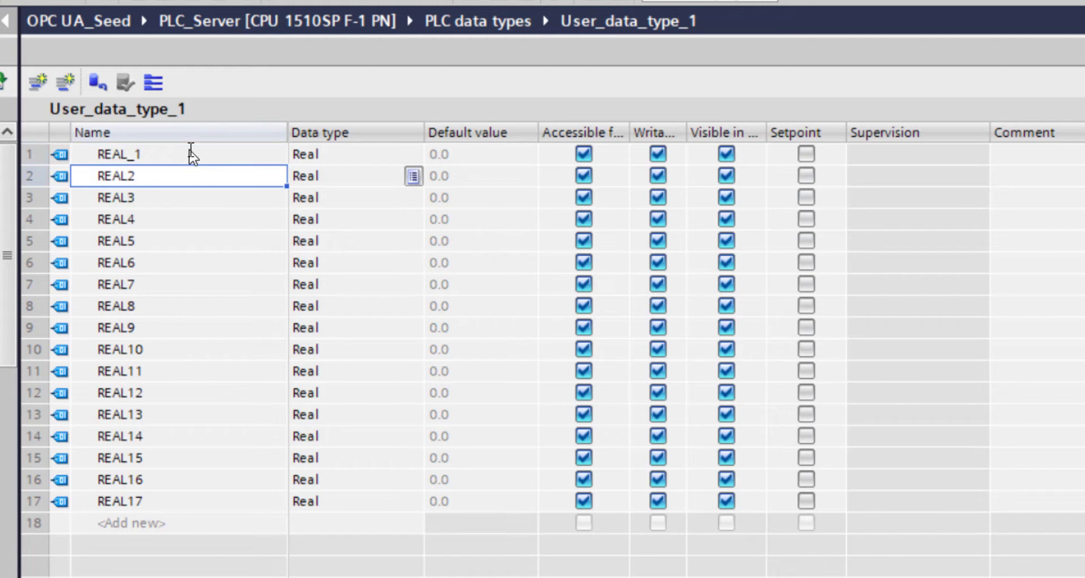
{"action": "left_click", "coordinate": [191, 153]}
{"action": "left_click_drag", "start_coordinate": [288, 164], "coordinate": [267, 501]}
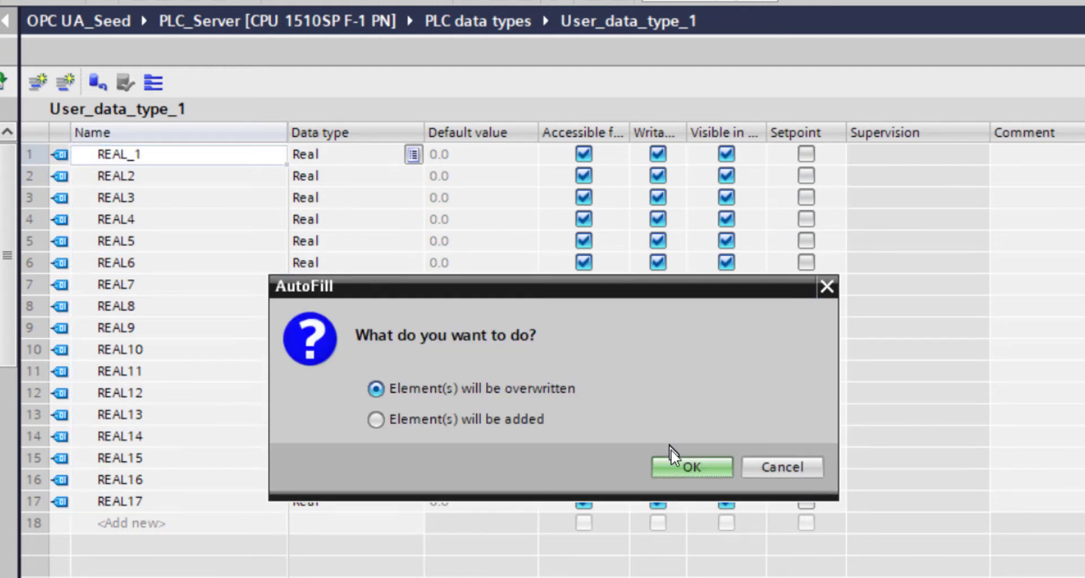
{"action": "left_click", "coordinate": [690, 467]}
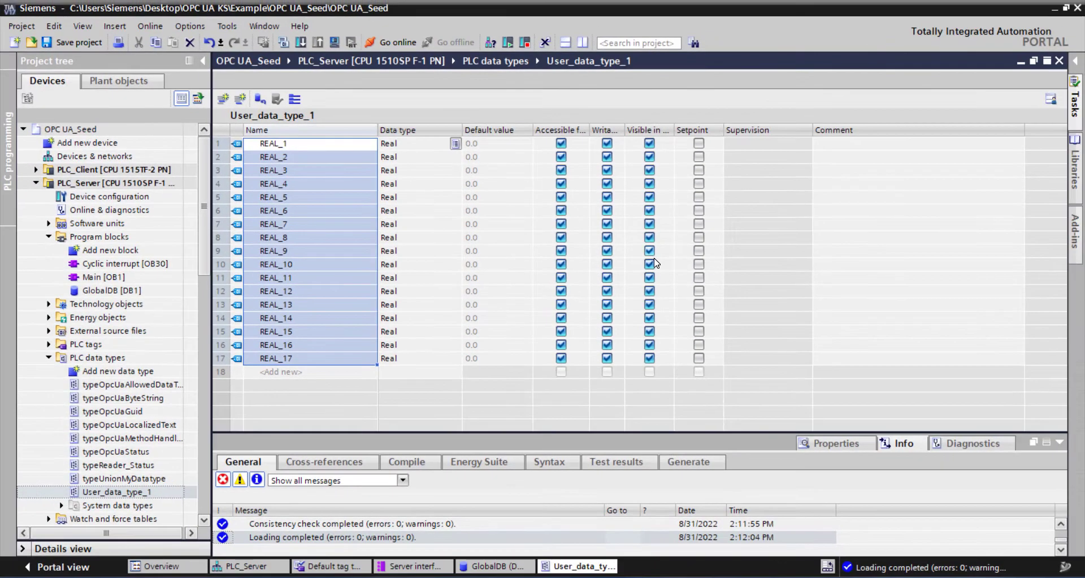
- Widen the Accessible from HMI/OPC UA/Web API column to show its full heading and close the data type editor
{"action": "left_click_drag", "start_coordinate": [592, 130], "coordinate": [745, 130]}
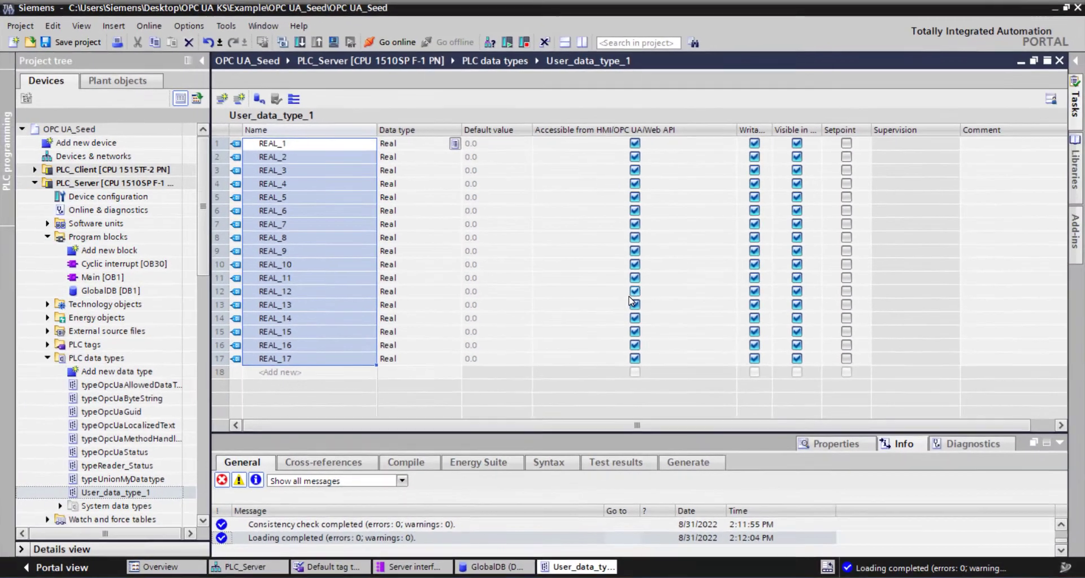
{"action": "left_click", "coordinate": [1059, 61]}
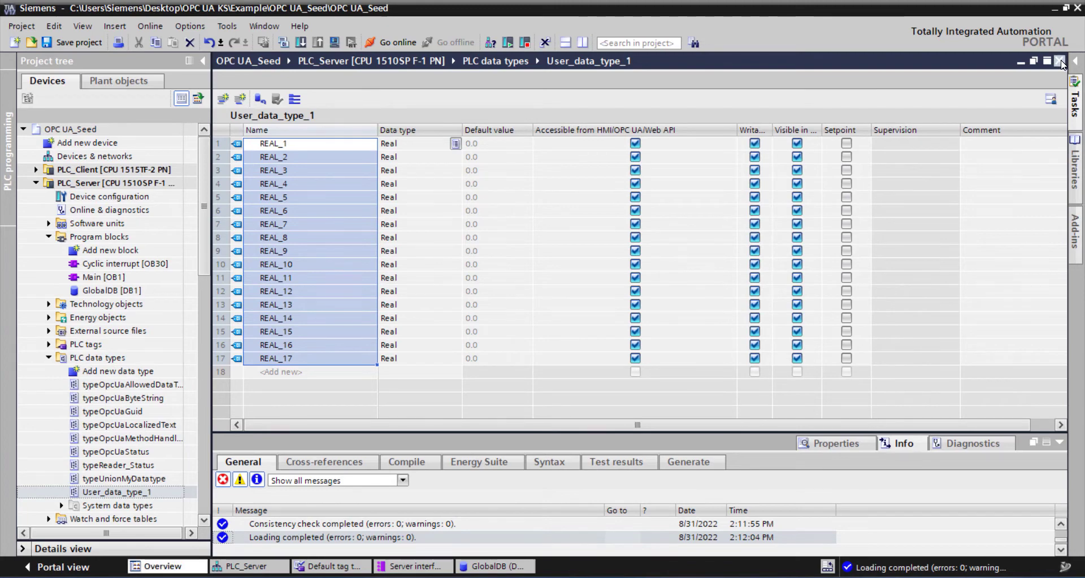
- Expand the REALs array in GlobalDB, switch its HMI/OPC UA accessibility off and back on, and collapse it
{"action": "left_click", "coordinate": [263, 170]}
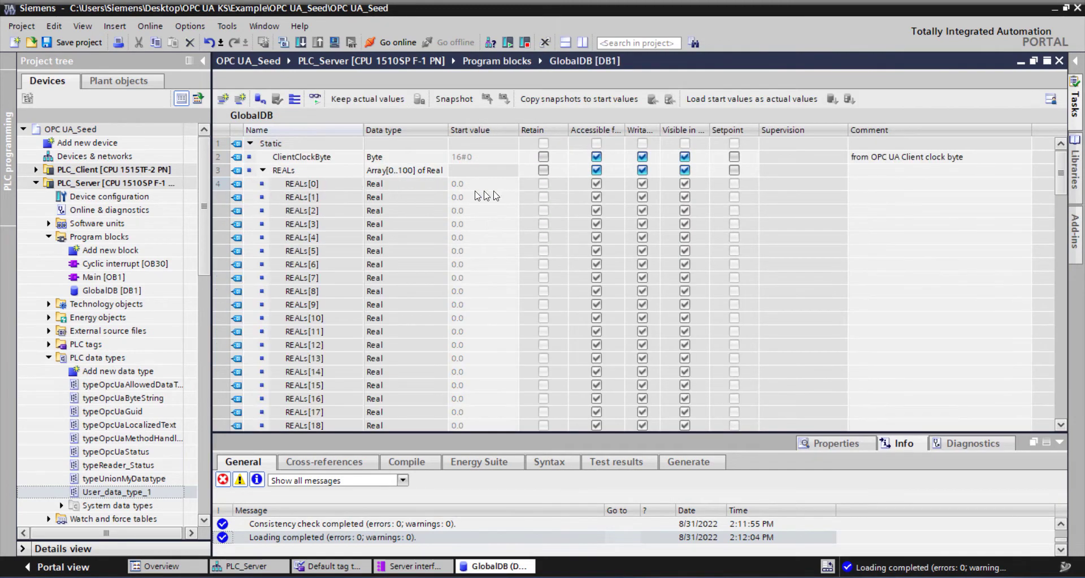
{"action": "left_click", "coordinate": [596, 171]}
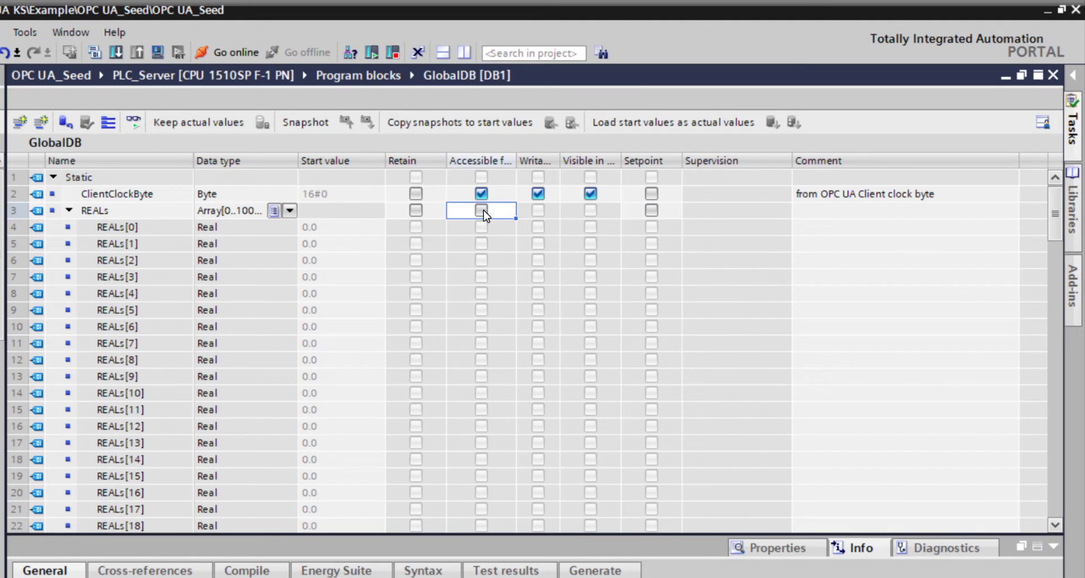
{"action": "left_click", "coordinate": [481, 210]}
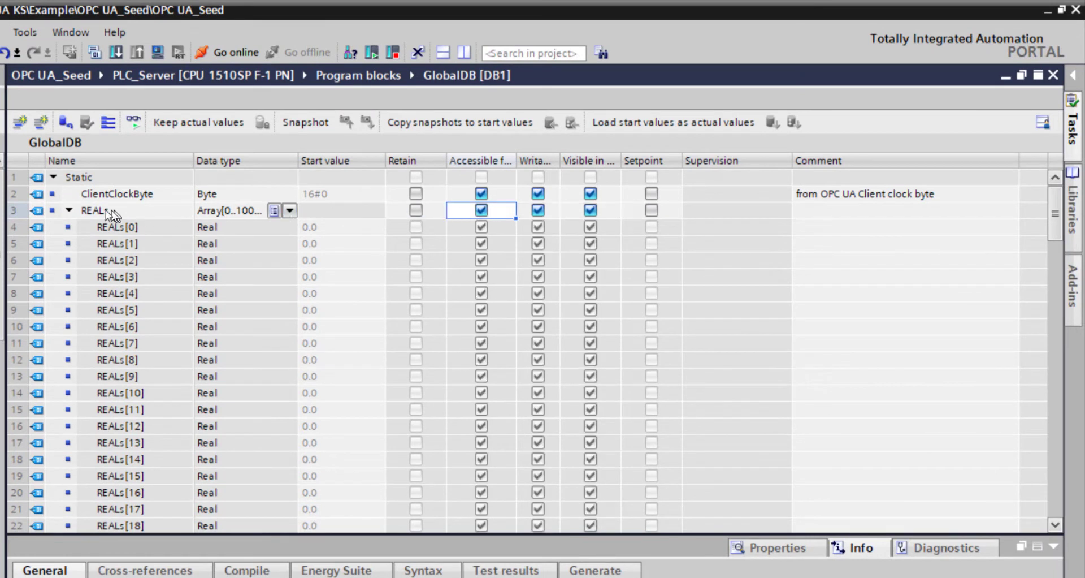
{"action": "left_click", "coordinate": [69, 211]}
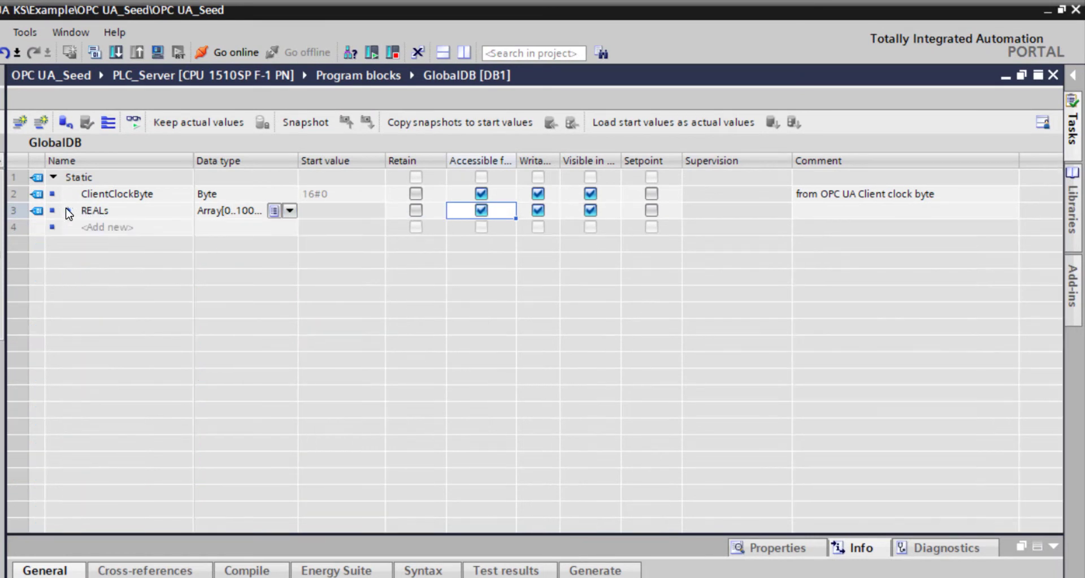
- Add a static variable named udtReals to GlobalDB and enter "user" as its data type
{"action": "left_click", "coordinate": [109, 228]}
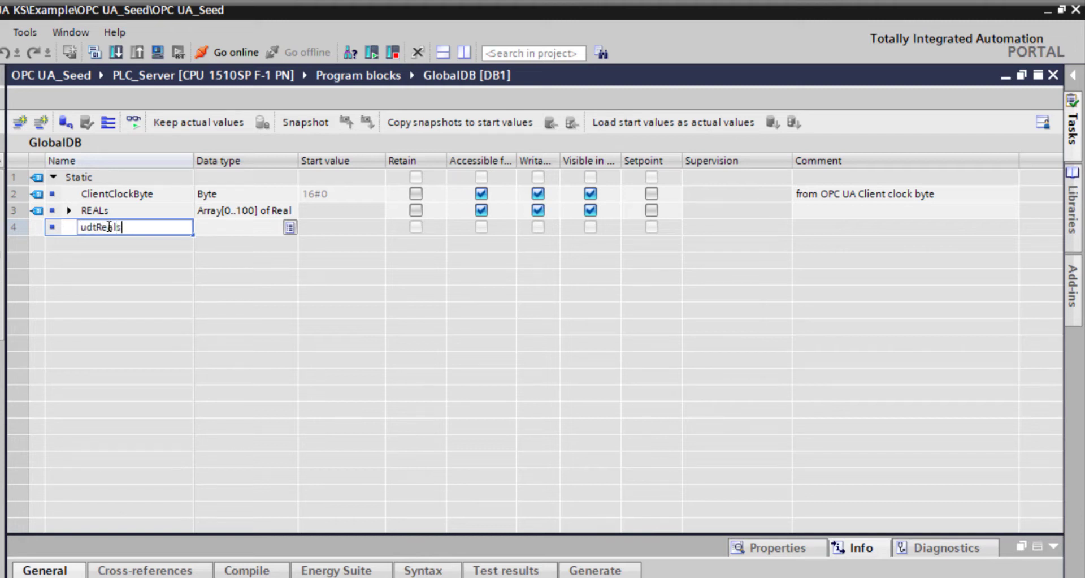
{"action": "key", "text": "Return"}
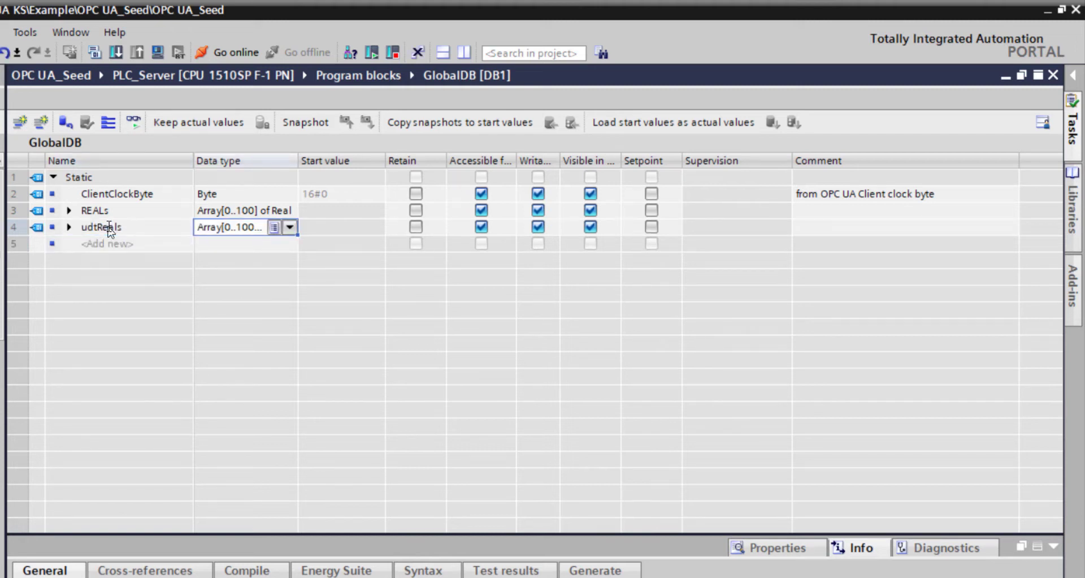
{"action": "type", "text": "re"}
{"action": "key", "text": "BackSpace"}
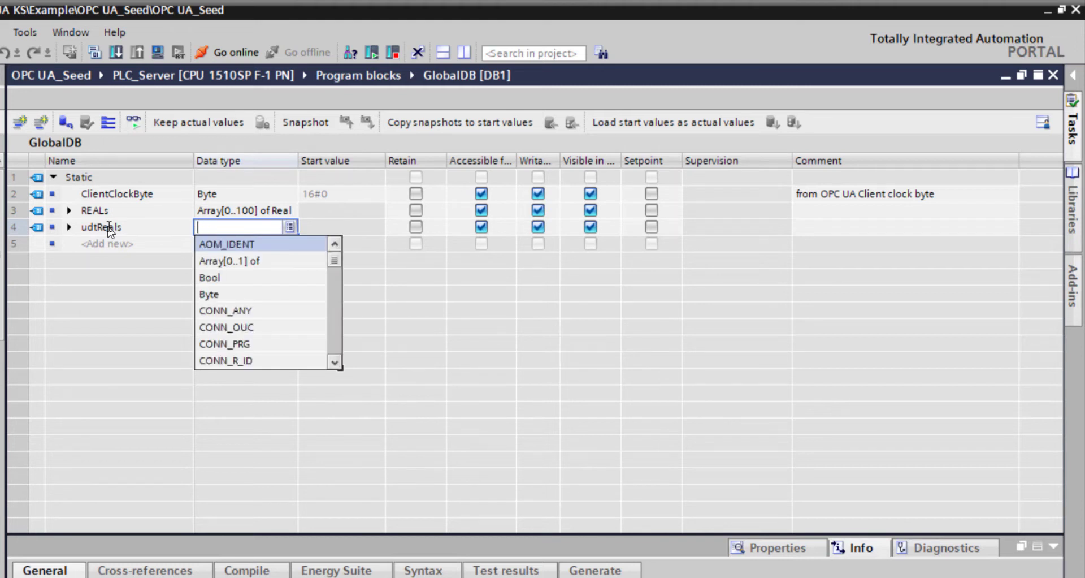
{"action": "type", "text": "user"}
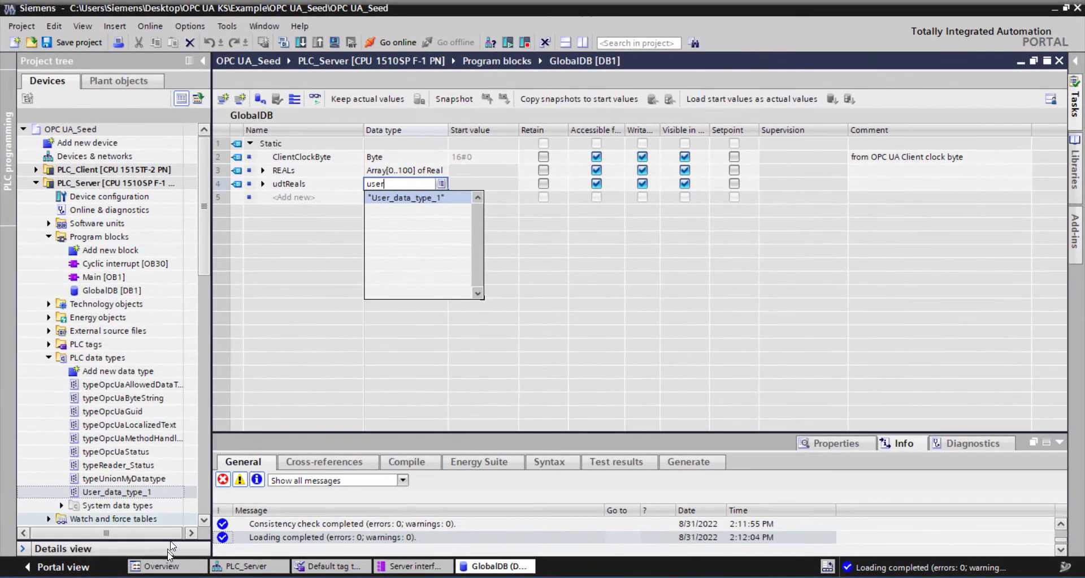
{"action": "left_click", "coordinate": [170, 254]}
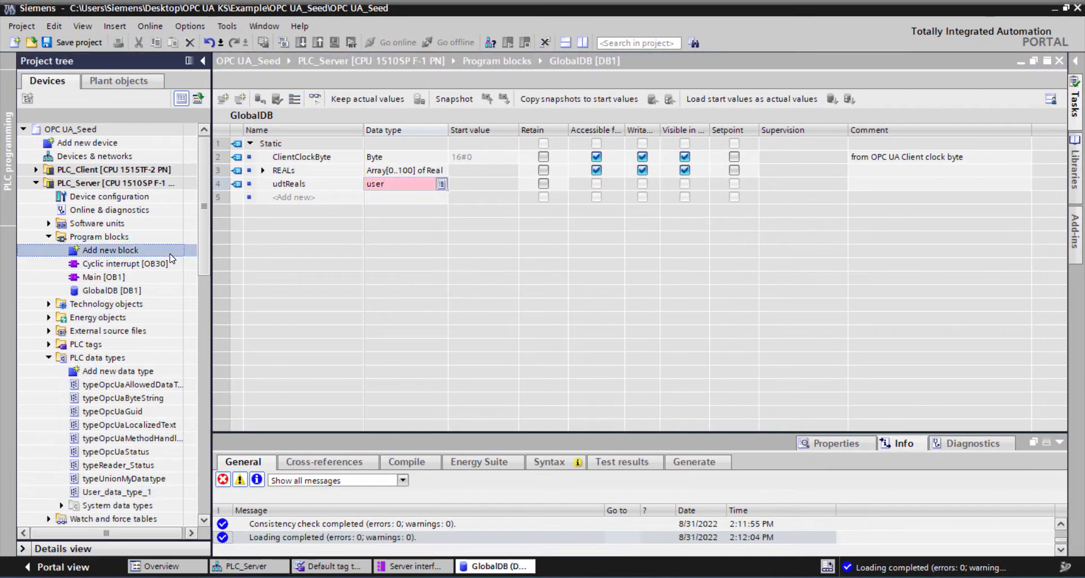
- Rename the PLC data type User_data_type_1 as typeReals
{"action": "left_click", "coordinate": [124, 491]}
{"action": "right_click", "coordinate": [122, 490]}
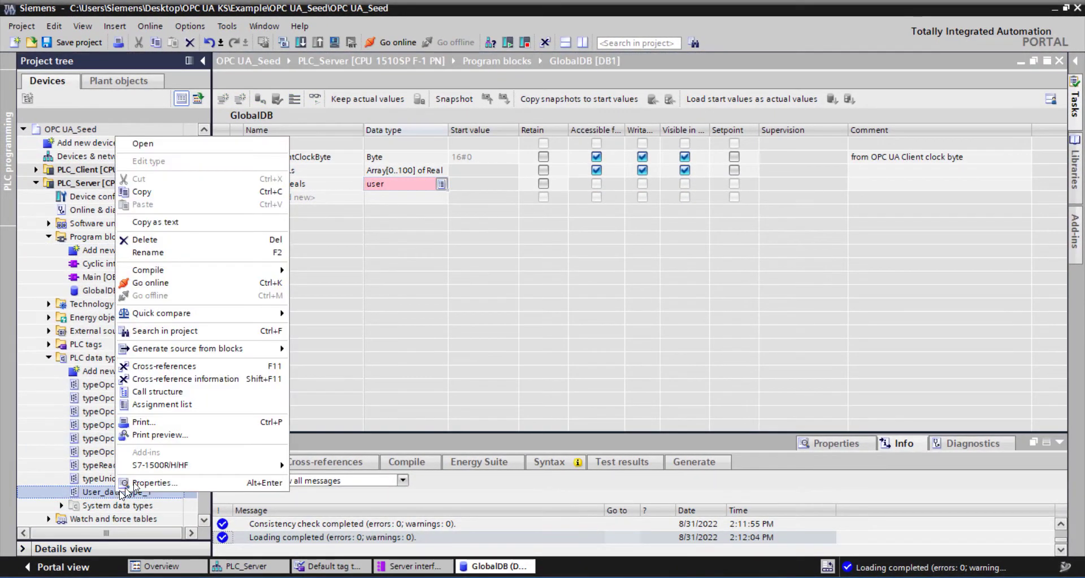
{"action": "left_click", "coordinate": [171, 255]}
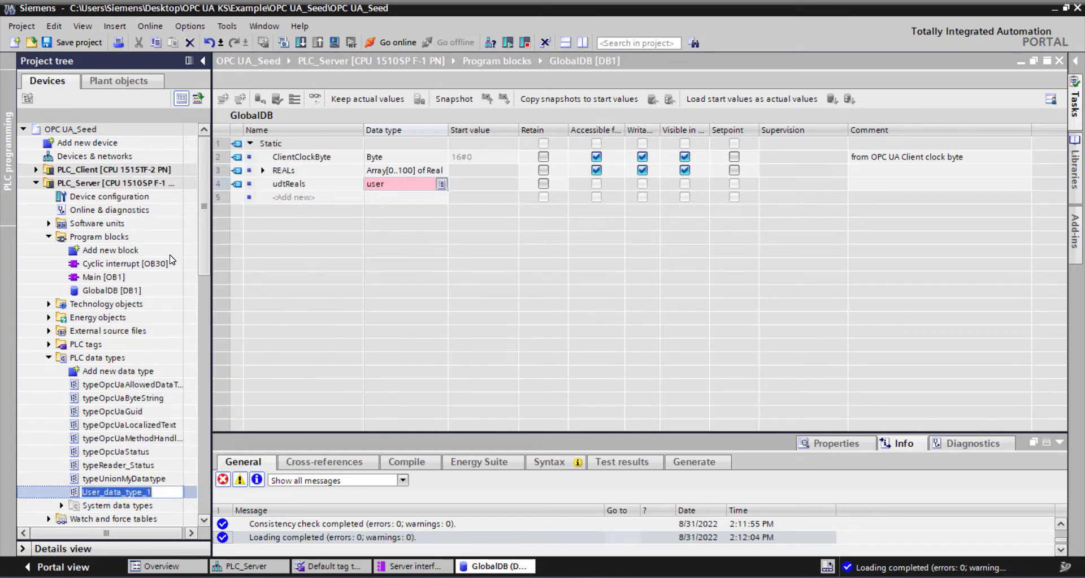
{"action": "type", "text": "typeReals"}
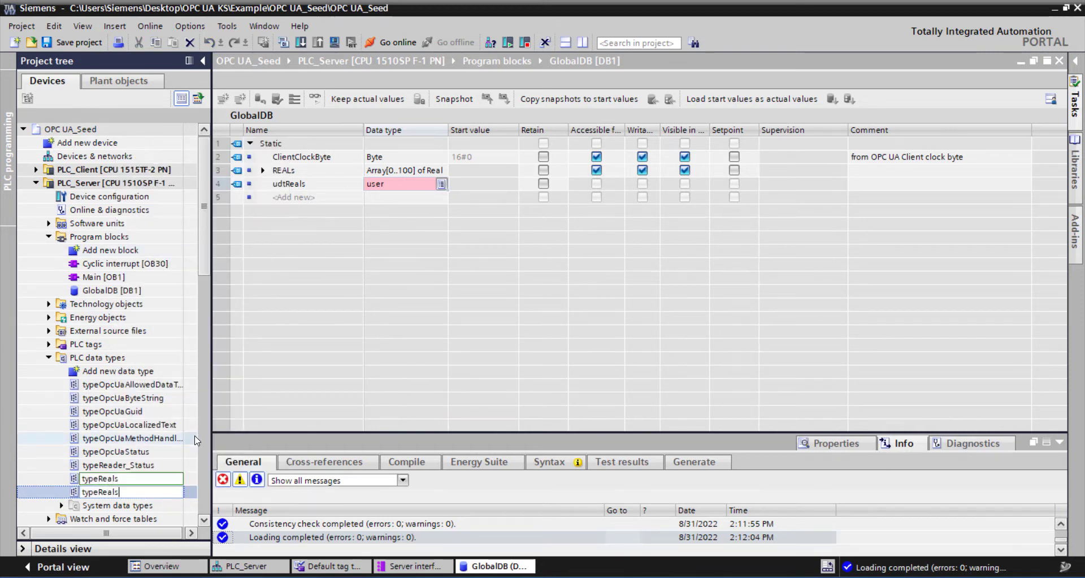
{"action": "key", "text": "Return"}
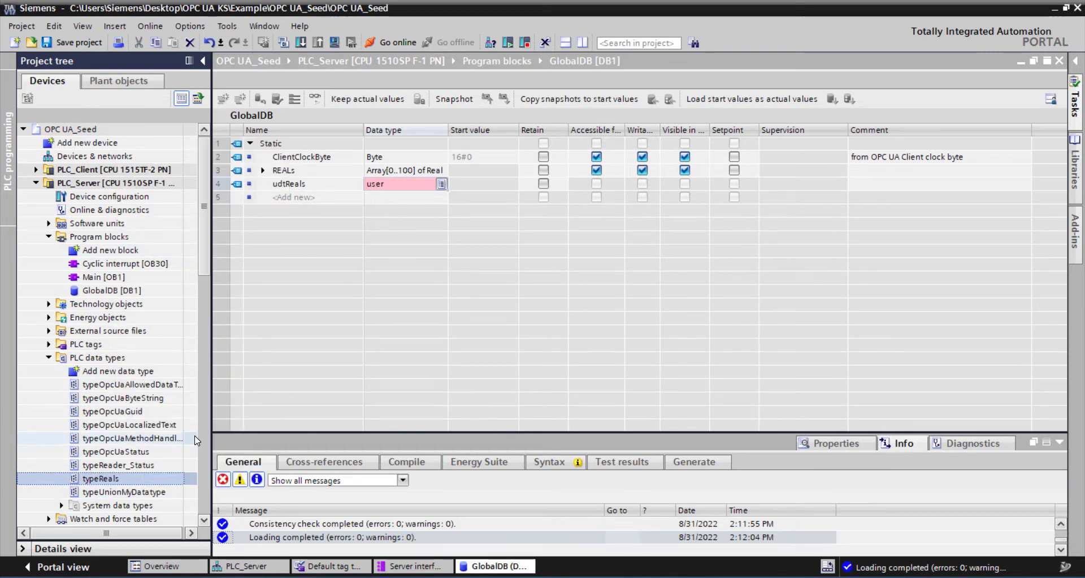
- Set the data type of udtReals in GlobalDB to "typeReals" and expand the variable to check its elements, collapsing it again
{"action": "left_click", "coordinate": [396, 187]}
{"action": "left_click", "coordinate": [398, 187]}
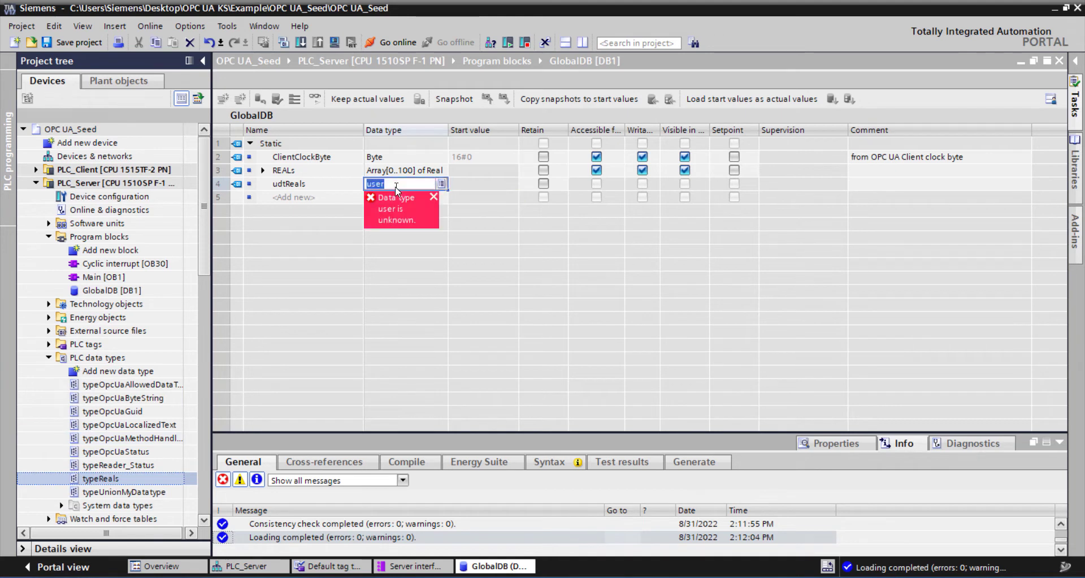
{"action": "type", "text": "type"}
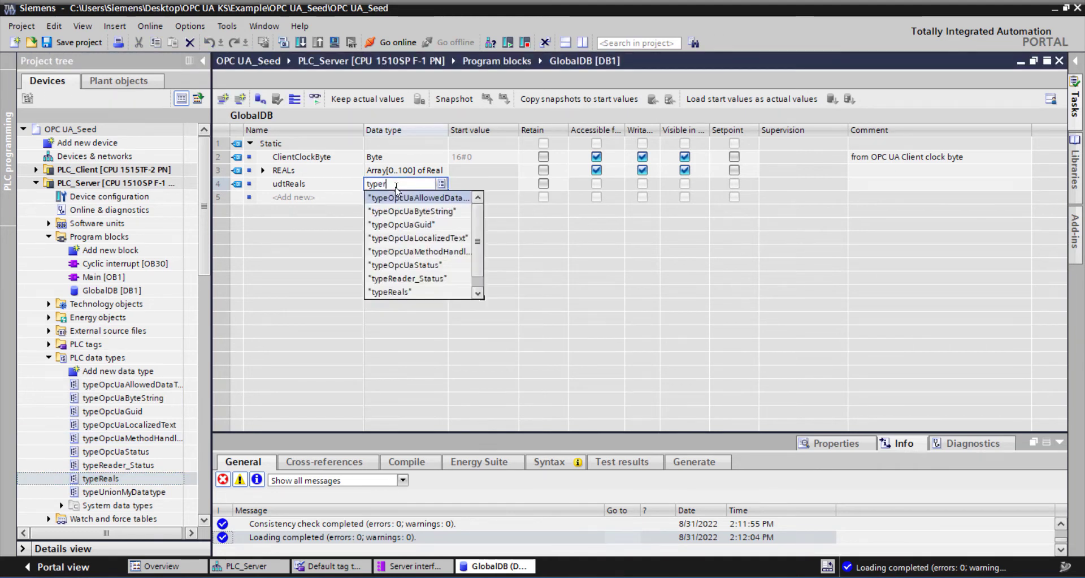
{"action": "type", "text": "r"}
{"action": "left_click", "coordinate": [399, 214]}
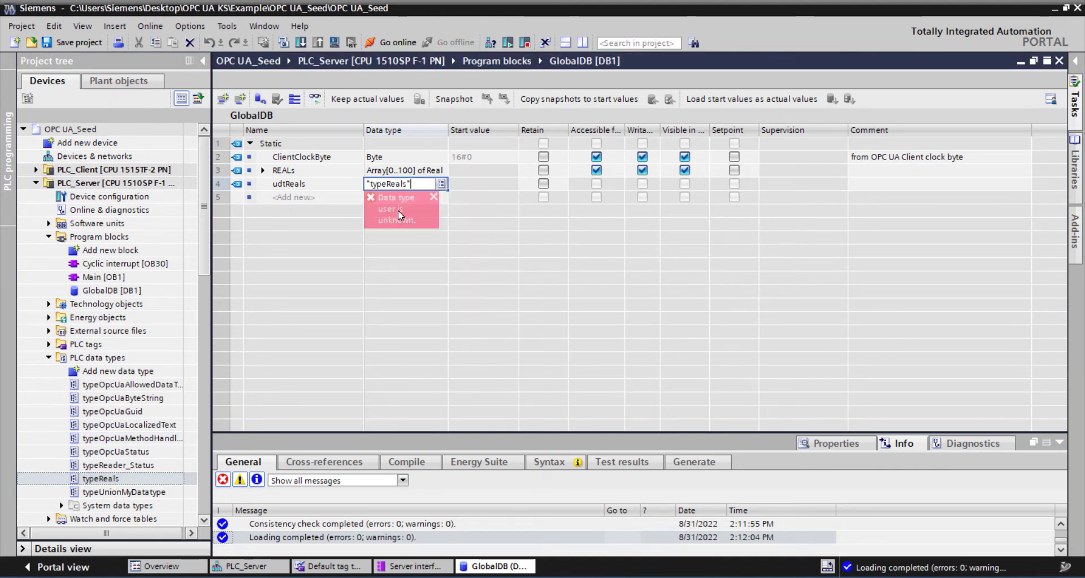
{"action": "left_click", "coordinate": [262, 194]}
{"action": "left_click", "coordinate": [263, 183]}
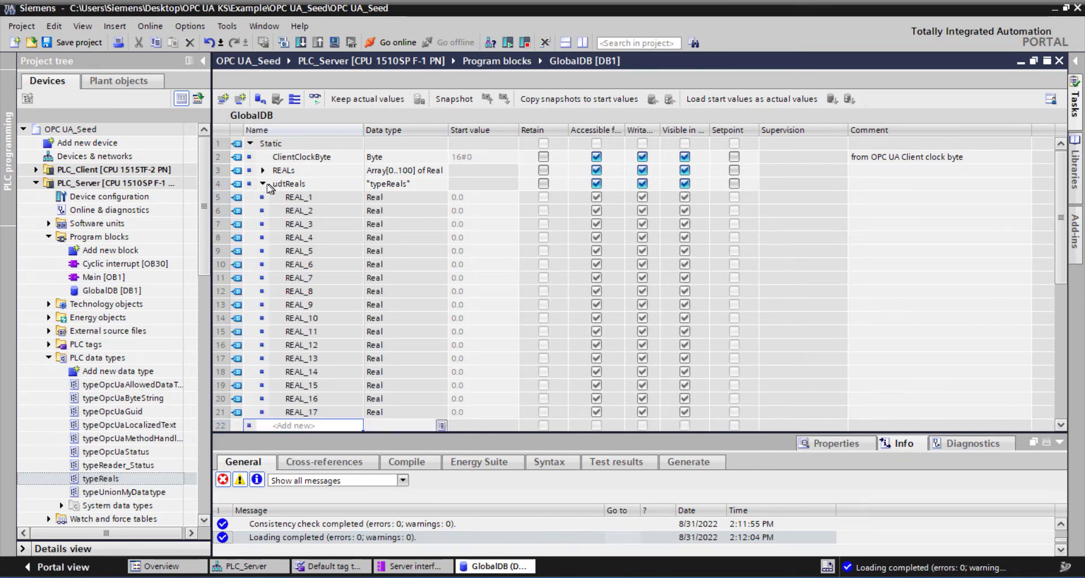
{"action": "left_click", "coordinate": [264, 184]}
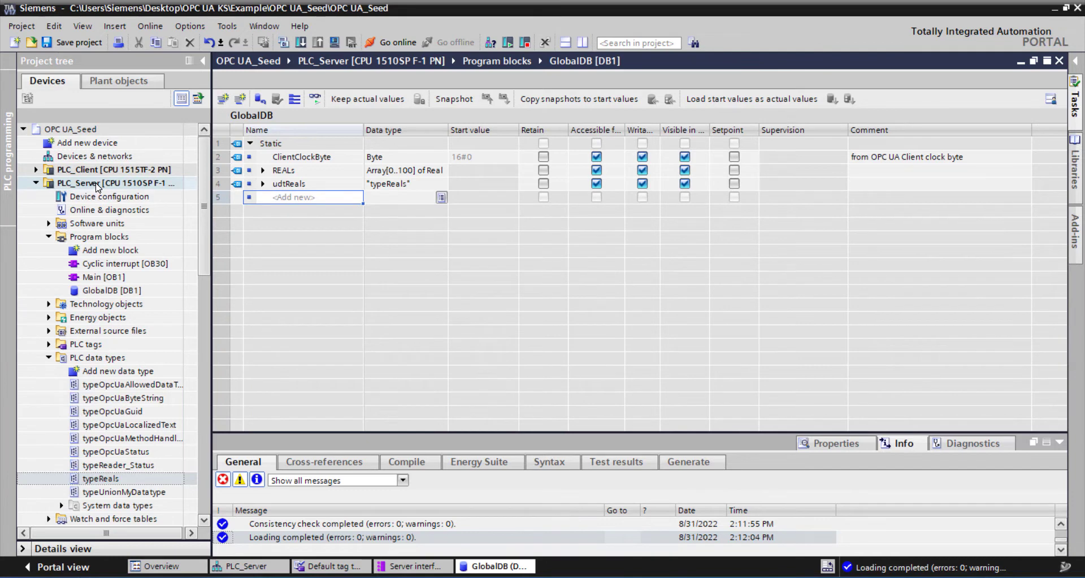
- Compile PLC_Server and close the GlobalDB editor to return to Server interface_1
{"action": "left_click", "coordinate": [64, 183]}
{"action": "left_click", "coordinate": [283, 43]}
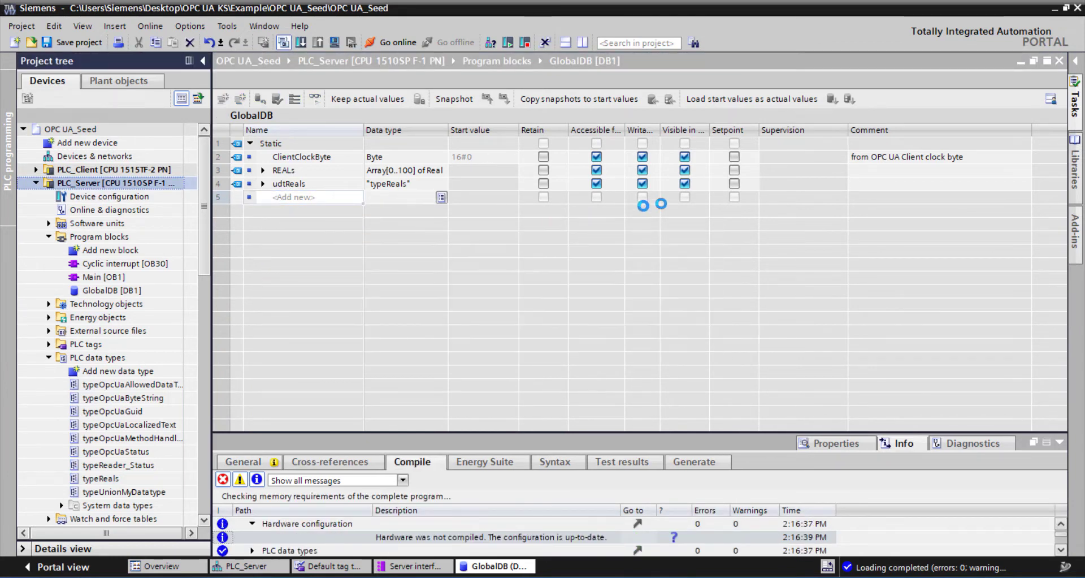
{"action": "left_click", "coordinate": [1060, 61]}
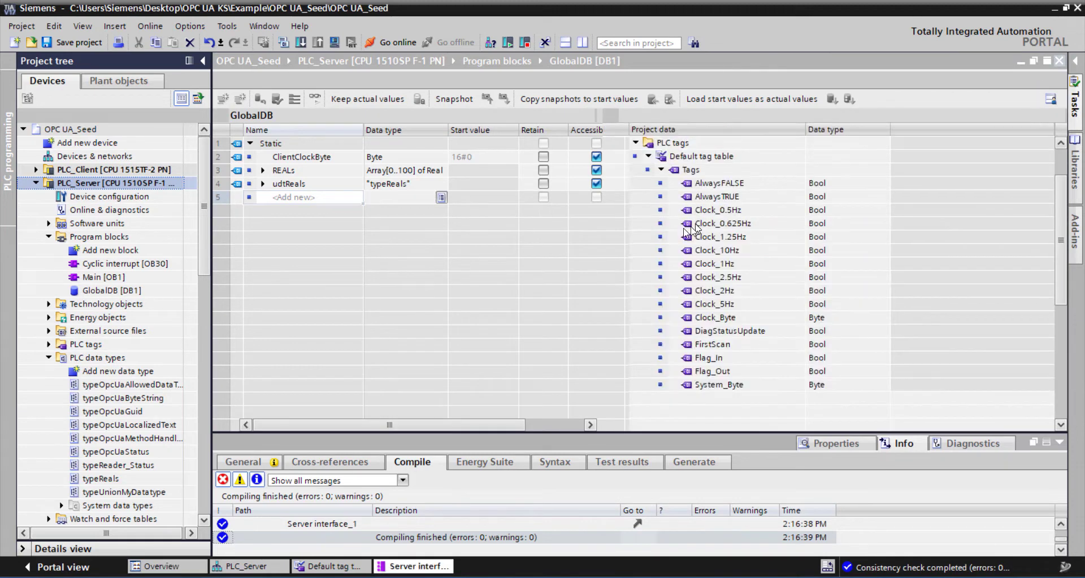
- Add ClientClockByte, REALs and udtReals from GlobalDB to Server interface_1
{"action": "left_click", "coordinate": [637, 143]}
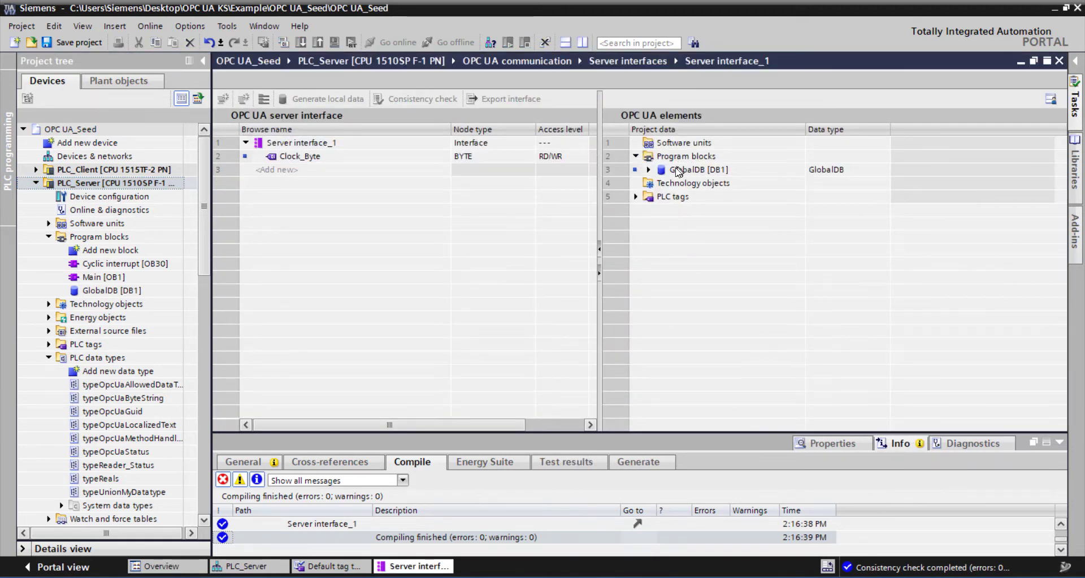
{"action": "left_click", "coordinate": [649, 169]}
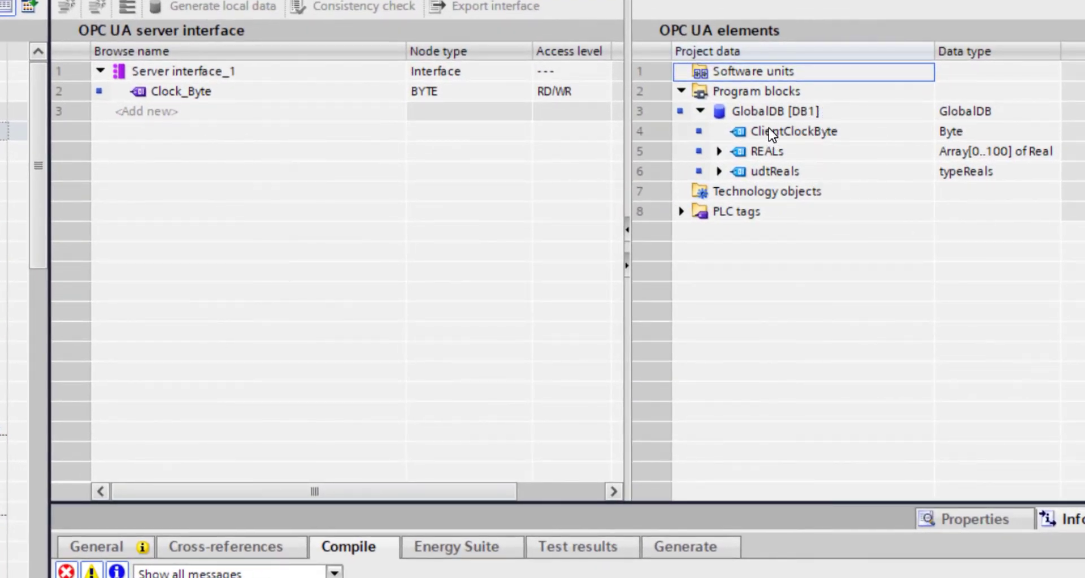
{"action": "left_click_drag", "start_coordinate": [769, 128], "coordinate": [195, 108]}
{"action": "left_click", "coordinate": [737, 156]}
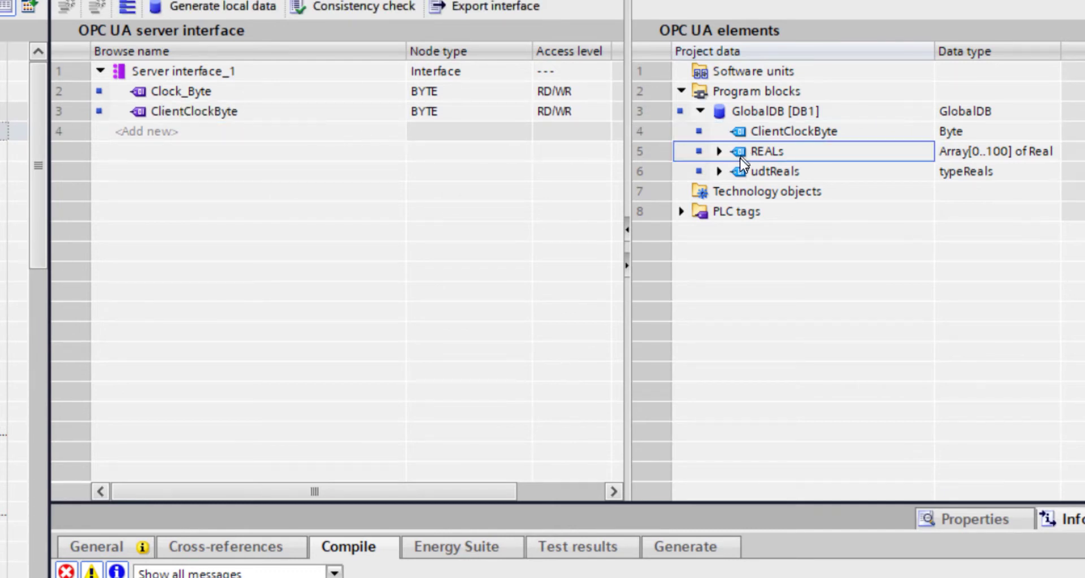
{"action": "left_click_drag", "start_coordinate": [736, 151], "coordinate": [222, 133]}
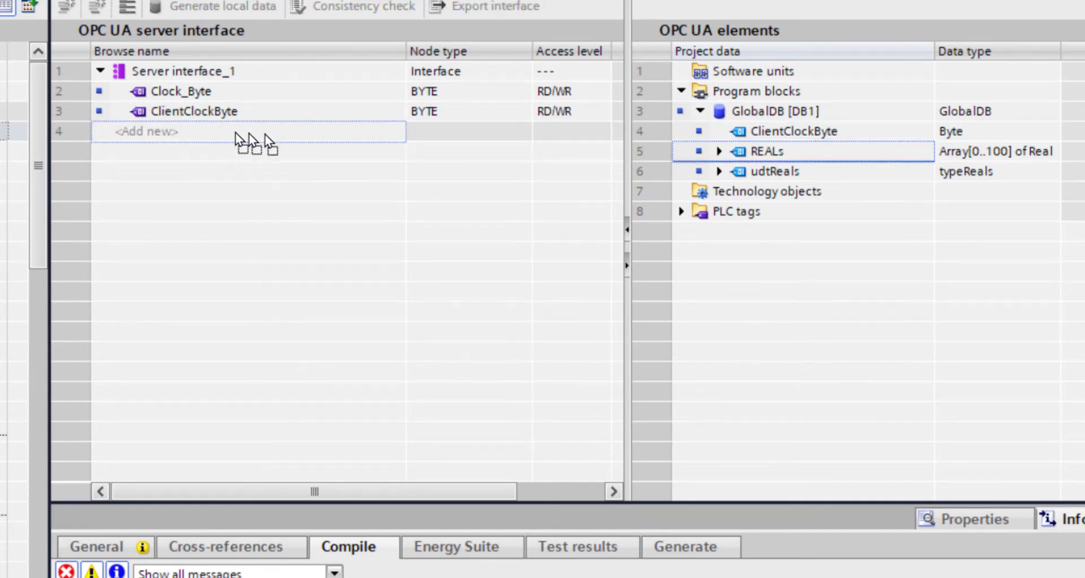
{"action": "left_click", "coordinate": [735, 171]}
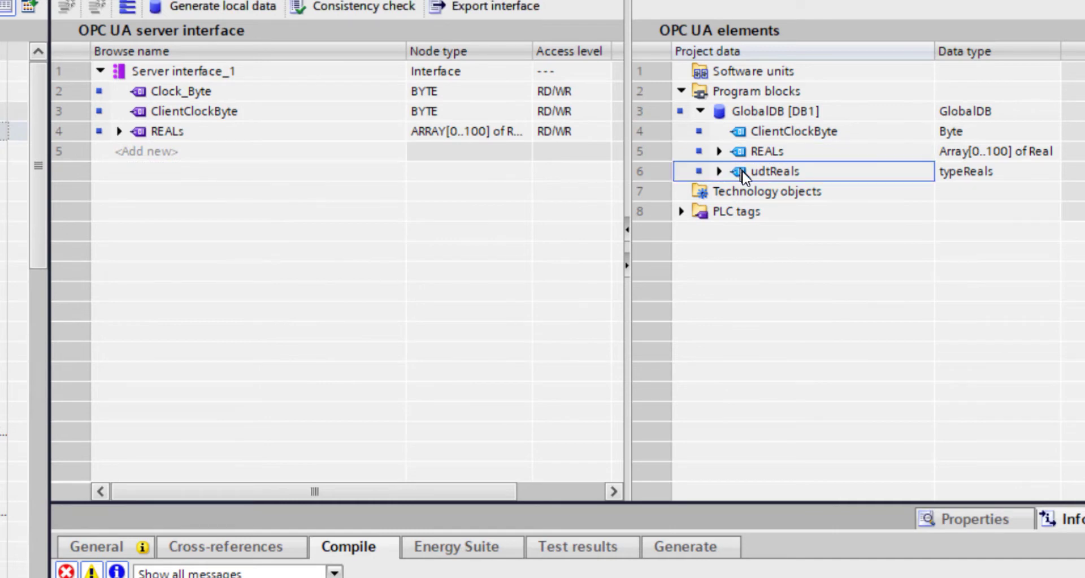
{"action": "left_click_drag", "start_coordinate": [744, 168], "coordinate": [253, 154]}
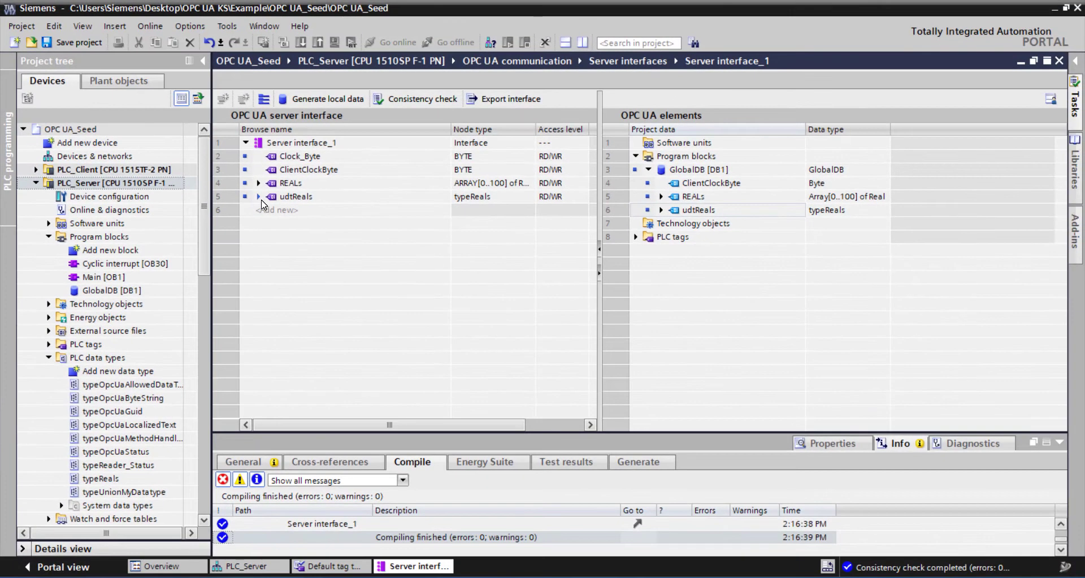
- Expand the udtReals and REALs nodes of Server interface_1 and run a consistency check on the interface
{"action": "left_click", "coordinate": [258, 196]}
{"action": "left_click", "coordinate": [258, 182]}
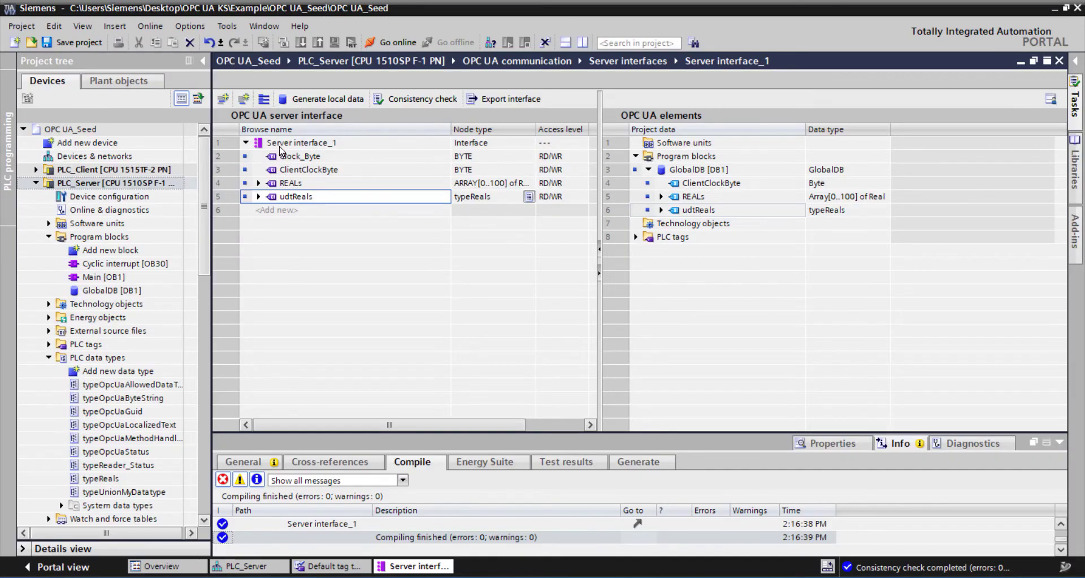
{"action": "left_click", "coordinate": [281, 152], "text": "shift"}
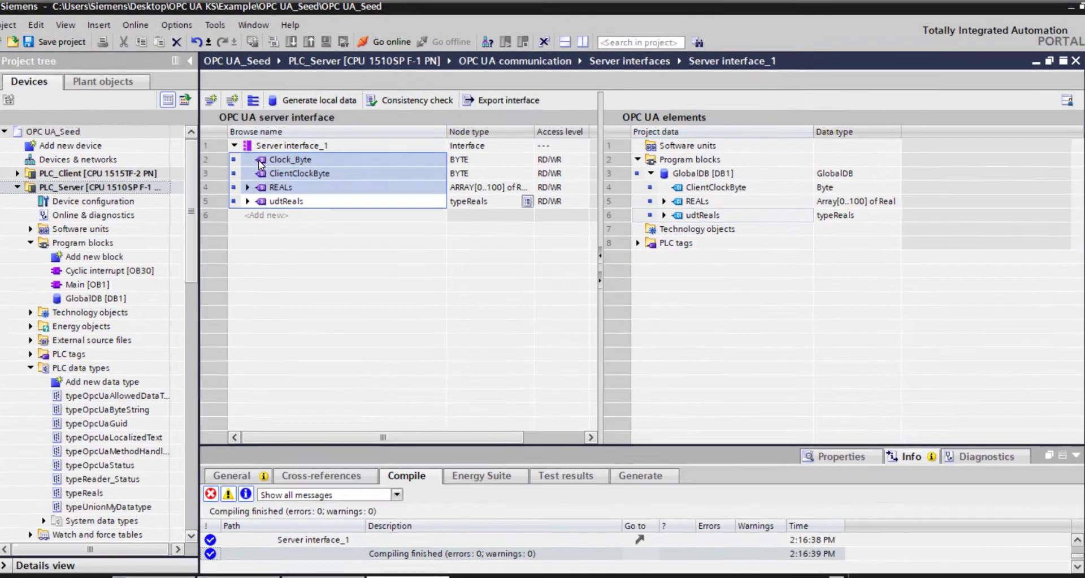
{"action": "left_click", "coordinate": [407, 99]}
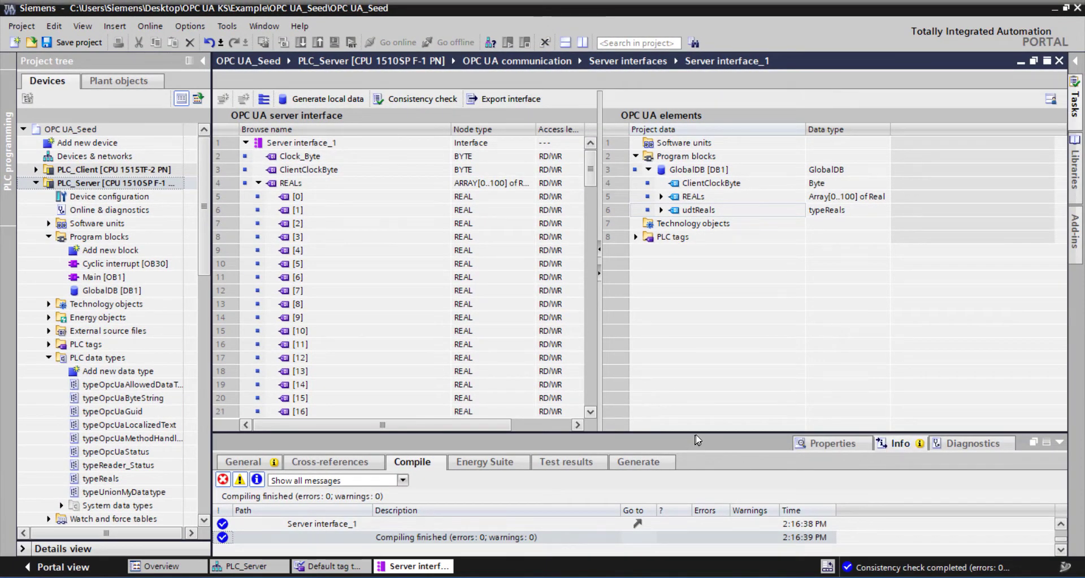
- Enlarge the compile messages to review them, minimize them, and collapse and reopen Server interface_1
{"action": "left_click_drag", "start_coordinate": [699, 432], "coordinate": [700, 292]}
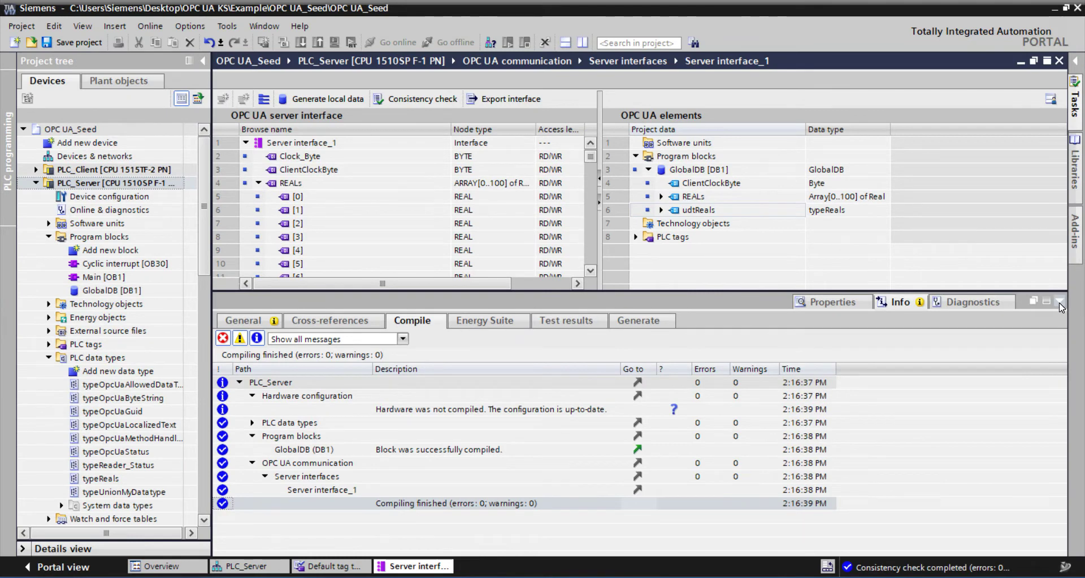
{"action": "left_click", "coordinate": [1060, 301]}
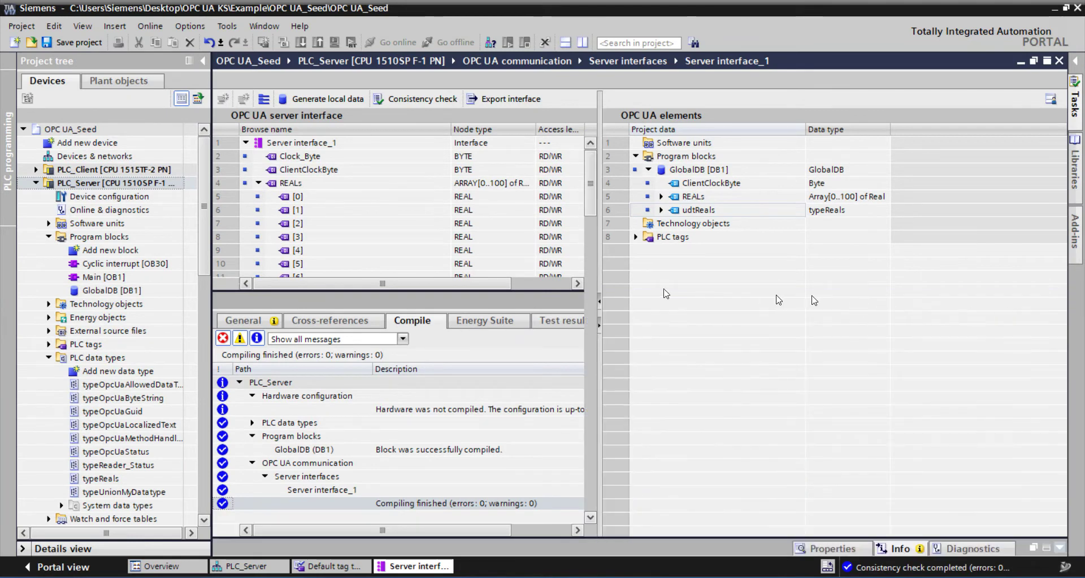
{"action": "left_click", "coordinate": [246, 142]}
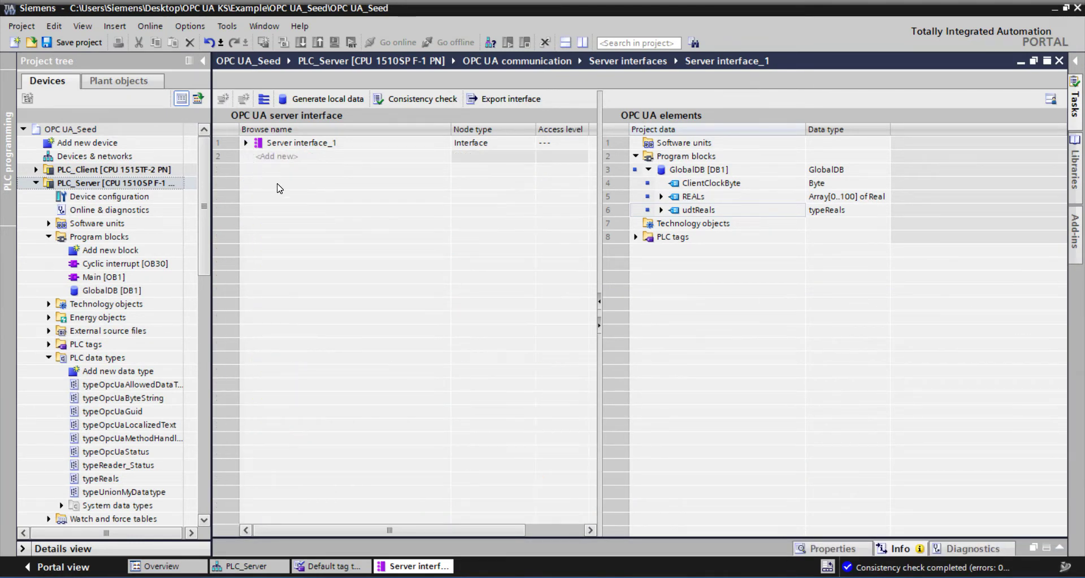
{"action": "left_click", "coordinate": [245, 143]}
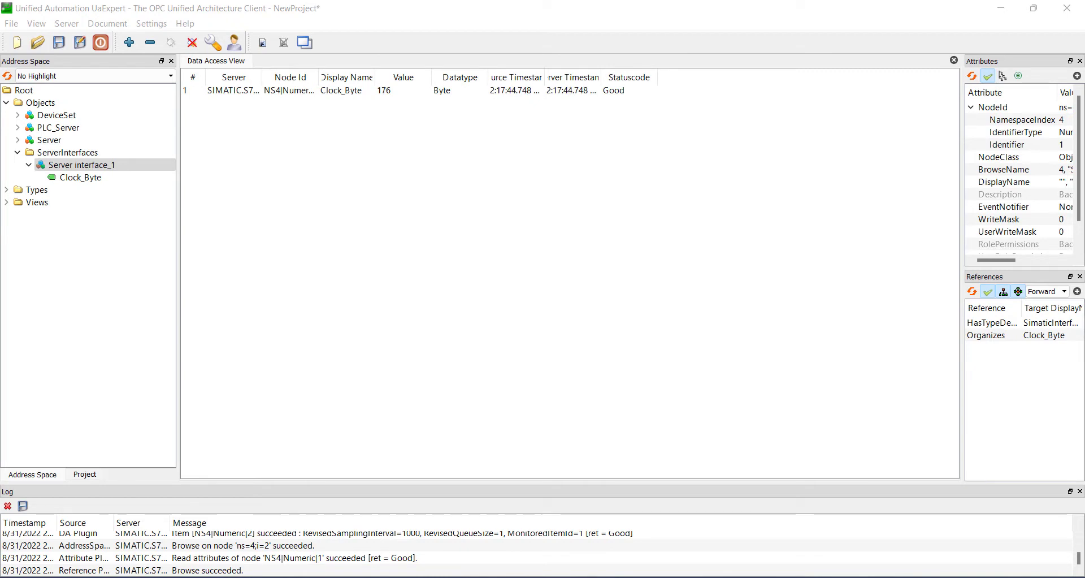
- Switch to UaExpert, check the nodes exposed under Server interface_1, and collapse the Objects folder
{"action": "left_click", "coordinate": [57, 103]}
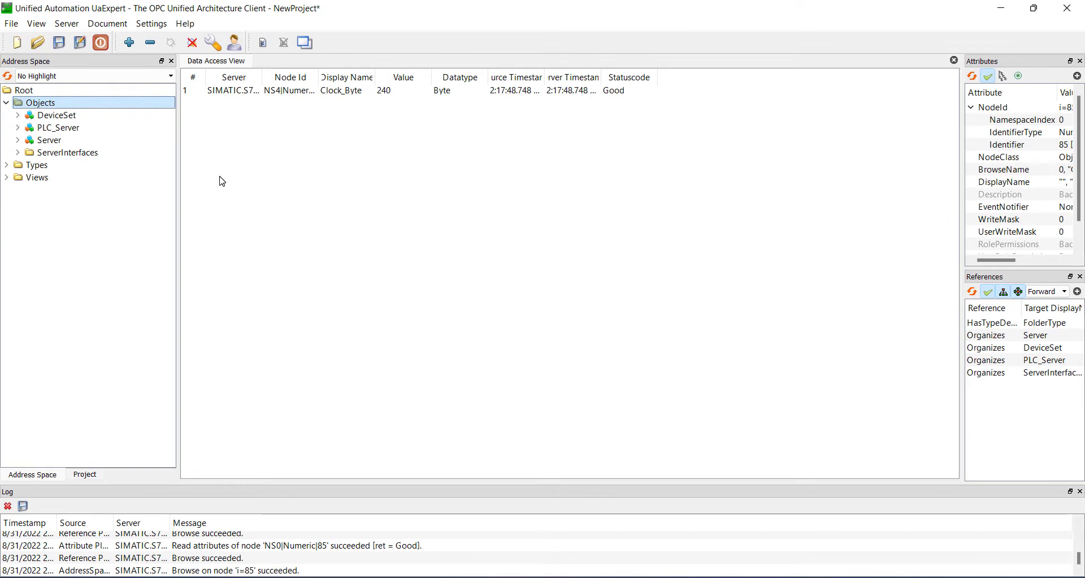
{"action": "left_click", "coordinate": [18, 153]}
{"action": "left_click", "coordinate": [29, 166]}
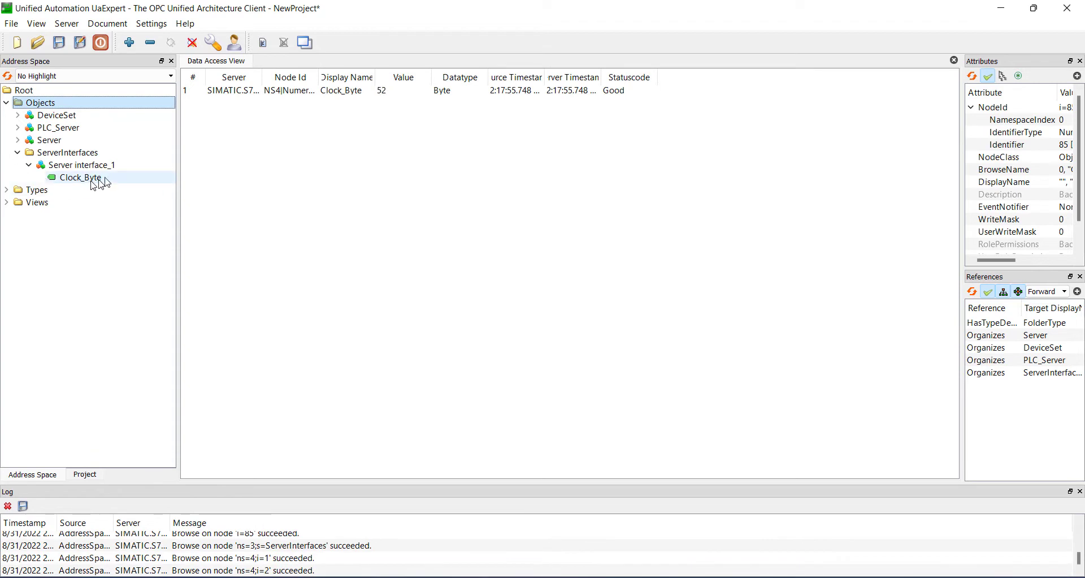
{"action": "left_click", "coordinate": [30, 161]}
{"action": "left_click", "coordinate": [7, 103]}
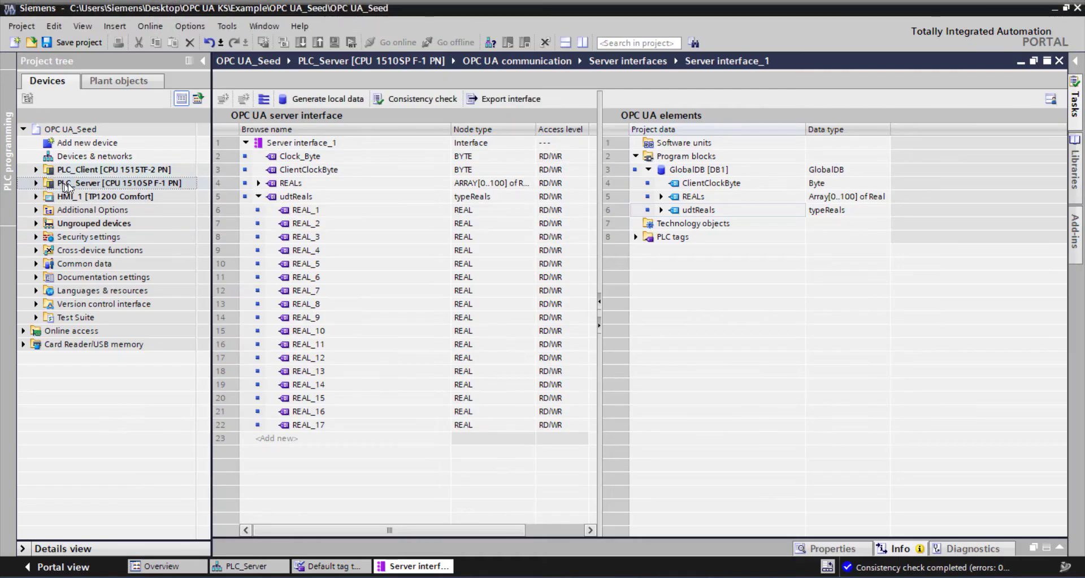
- Switch to TIA Portal, download the PLC_Server changes to the device and finish loading
{"action": "left_click", "coordinate": [301, 42]}
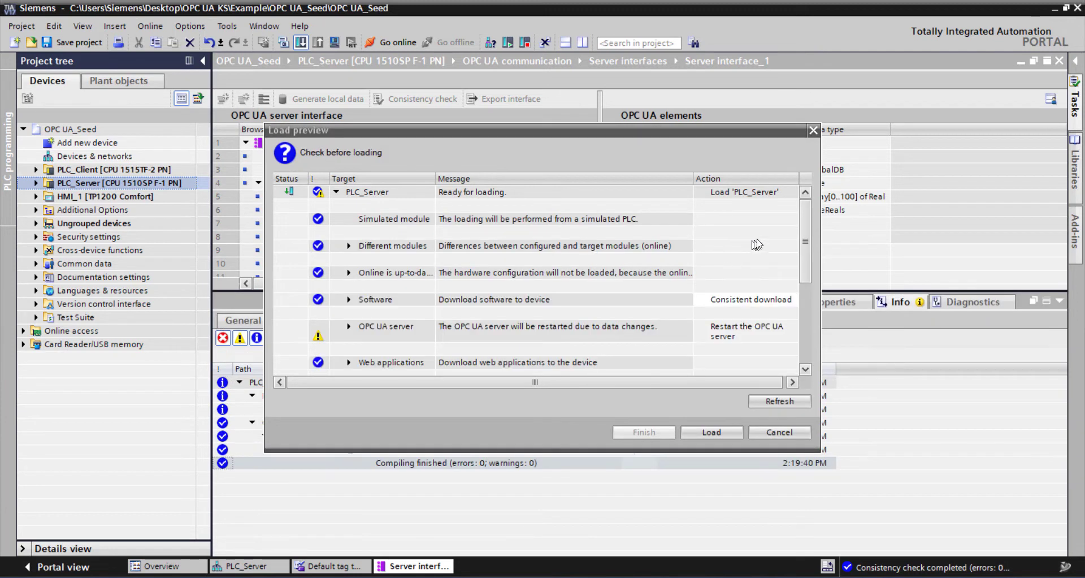
{"action": "scroll", "coordinate": [626, 291], "scroll_direction": "down", "scroll_amount": 1}
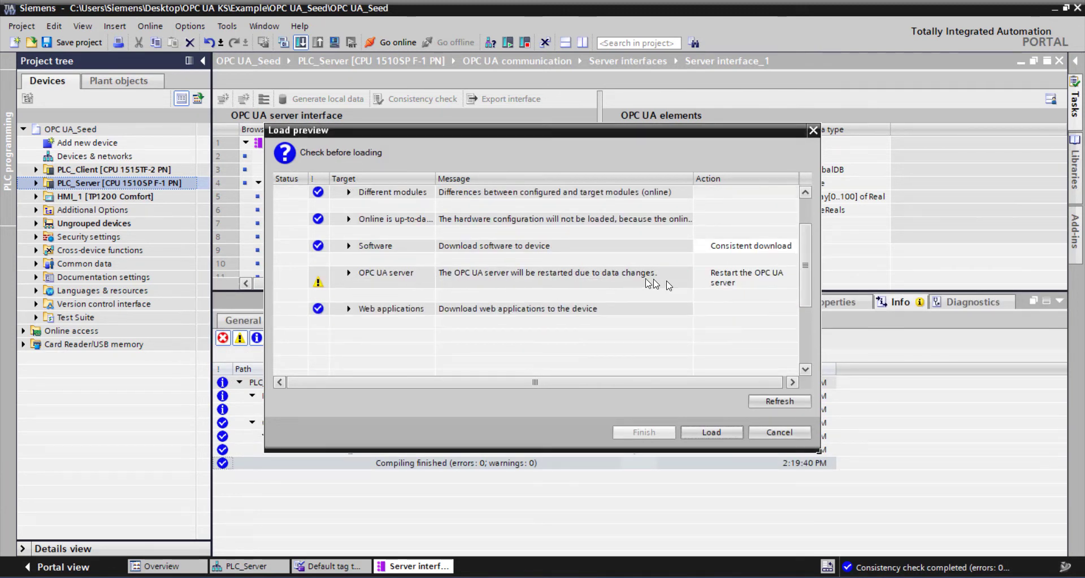
{"action": "left_click", "coordinate": [699, 433]}
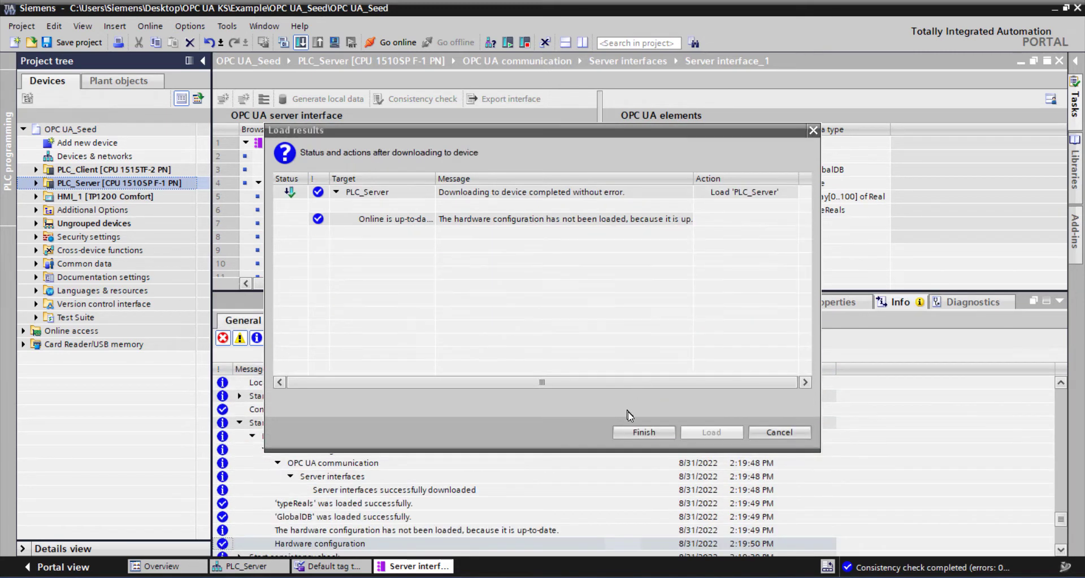
{"action": "left_click", "coordinate": [653, 434]}
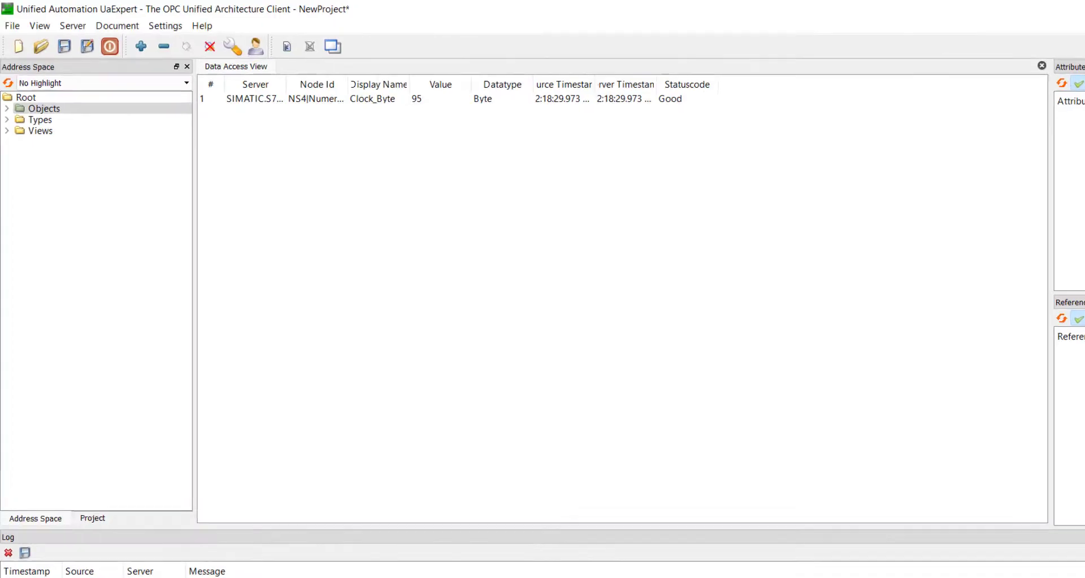
- In UaExpert, rebrowse the Objects folder and add ClientClockByte from Server interface_1 to the Data Access View
{"action": "right_click", "coordinate": [78, 171]}
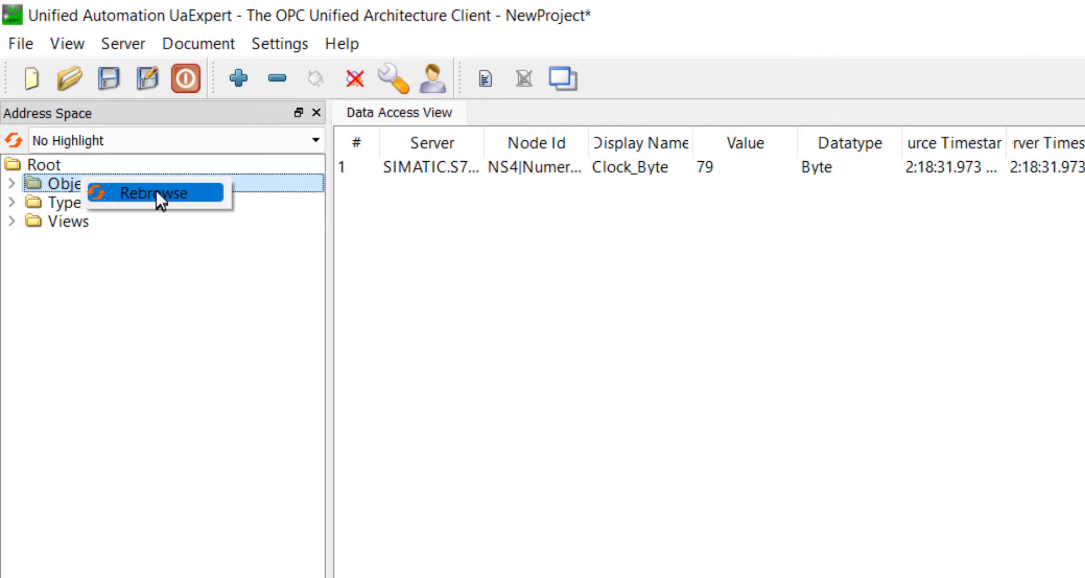
{"action": "left_click", "coordinate": [145, 173]}
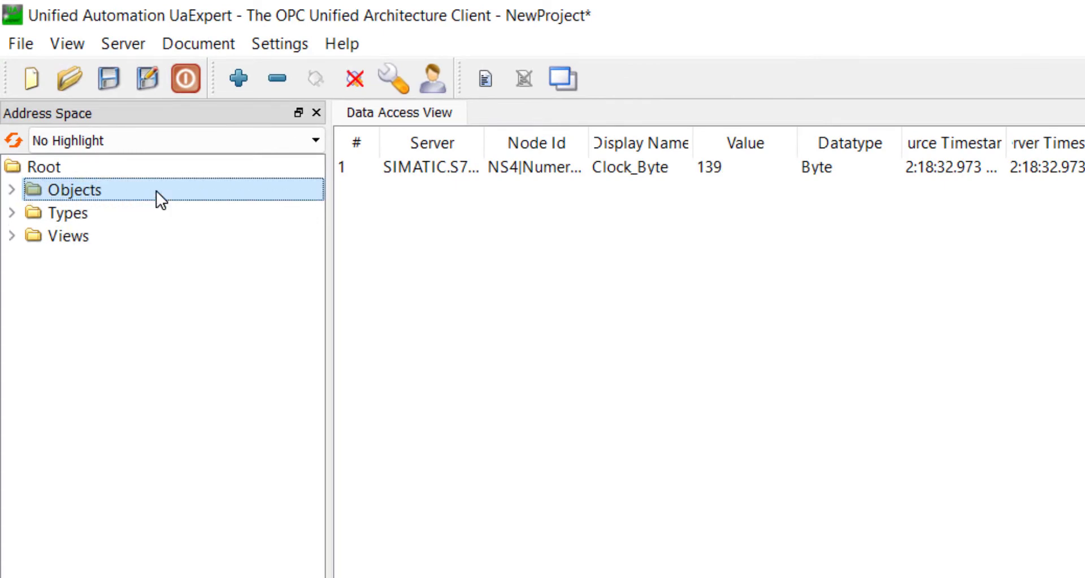
{"action": "left_click", "coordinate": [12, 191]}
{"action": "left_click", "coordinate": [32, 281]}
{"action": "left_click", "coordinate": [53, 305]}
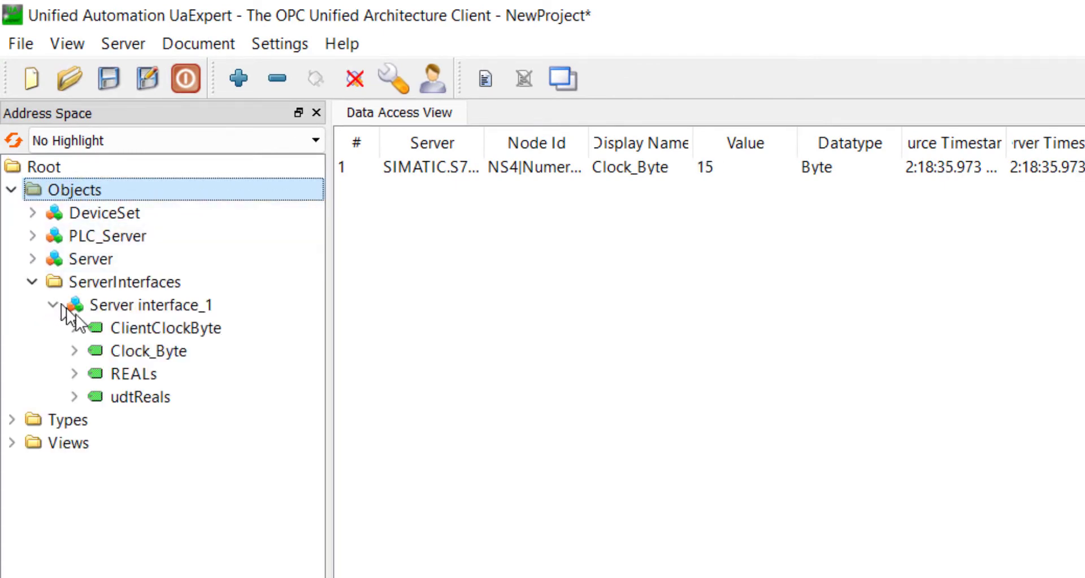
{"action": "left_click_drag", "start_coordinate": [176, 355], "coordinate": [532, 213]}
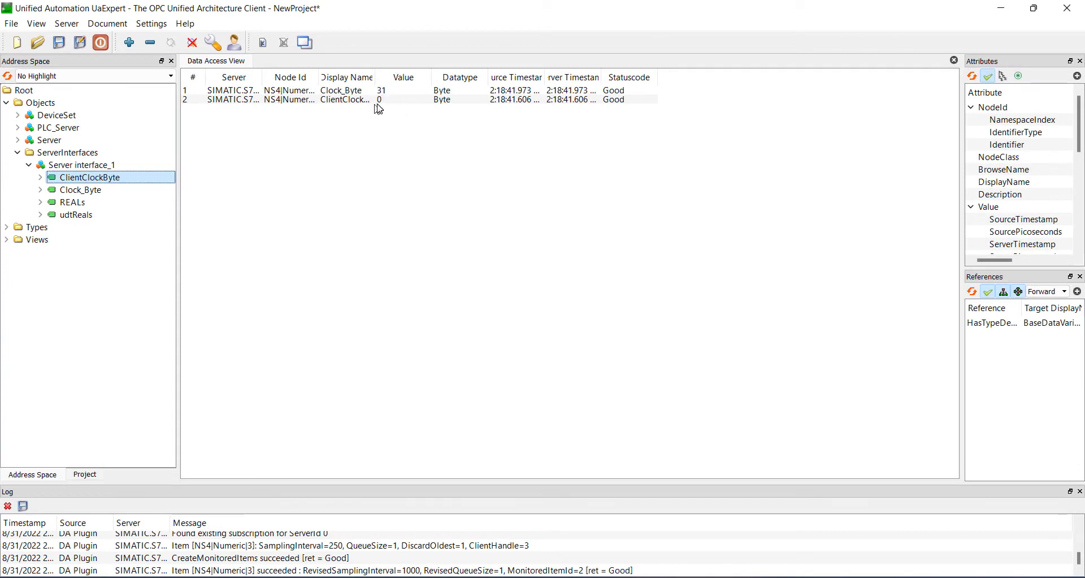
- Add REALs and udtReals from Server interface_1 to the Data Access View and widen its Value column
{"action": "left_click_drag", "start_coordinate": [78, 202], "coordinate": [315, 151]}
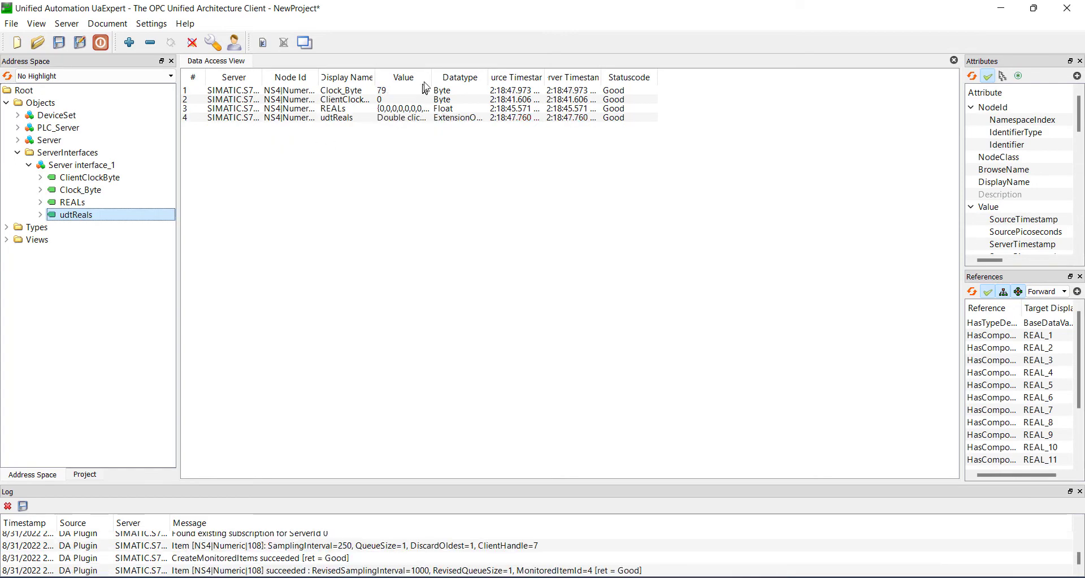
{"action": "left_click_drag", "start_coordinate": [434, 74], "coordinate": [520, 71]}
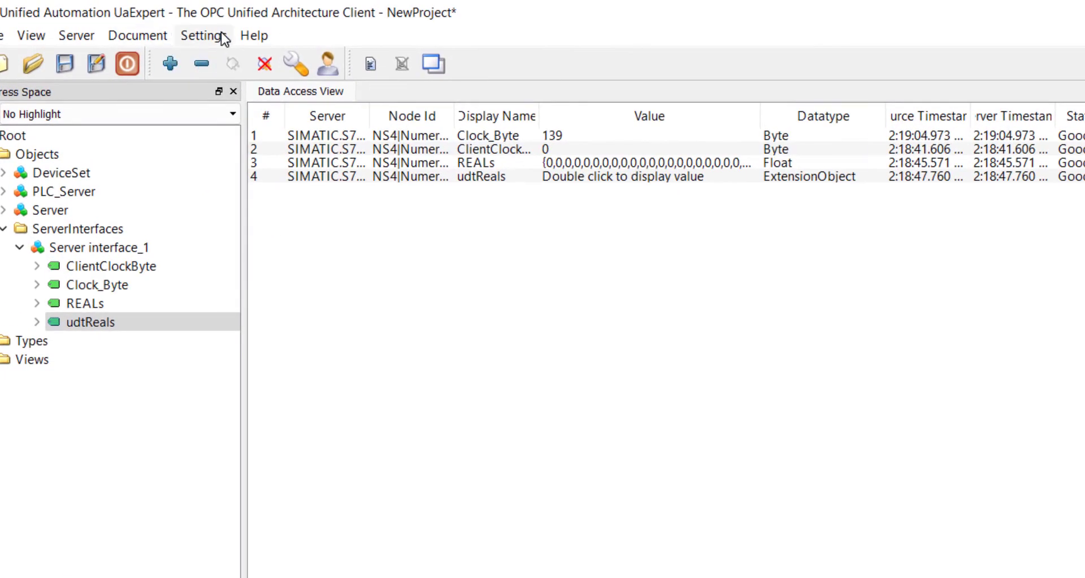
- Add a new document of type Event View
{"action": "left_click", "coordinate": [107, 24]}
{"action": "left_click", "coordinate": [139, 59]}
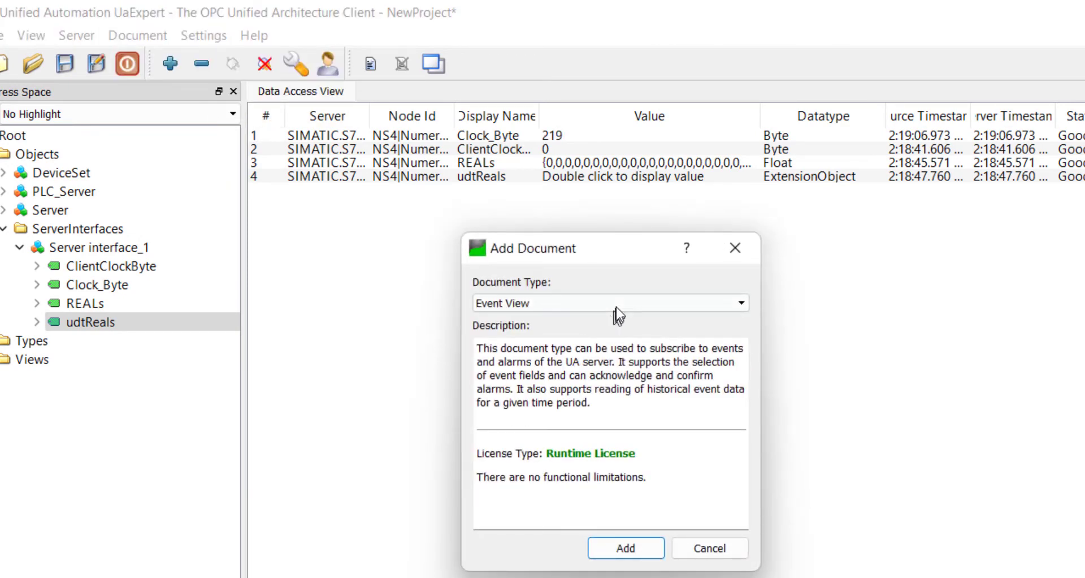
{"action": "left_click", "coordinate": [623, 546]}
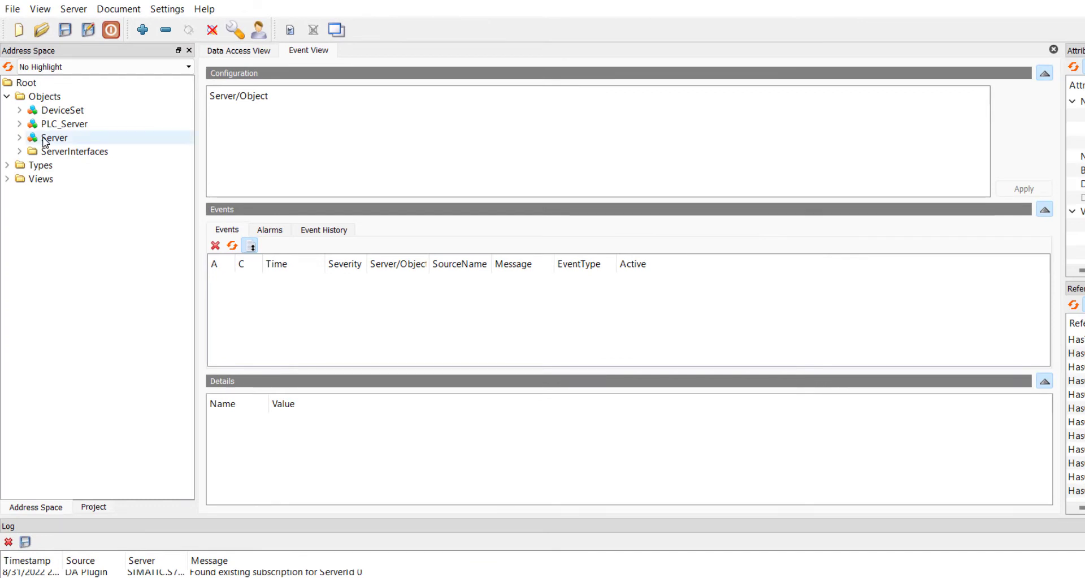
- Add the Server object to the Event View configuration and display its alarms
{"action": "left_click", "coordinate": [44, 142]}
{"action": "left_click_drag", "start_coordinate": [43, 139], "coordinate": [294, 127]}
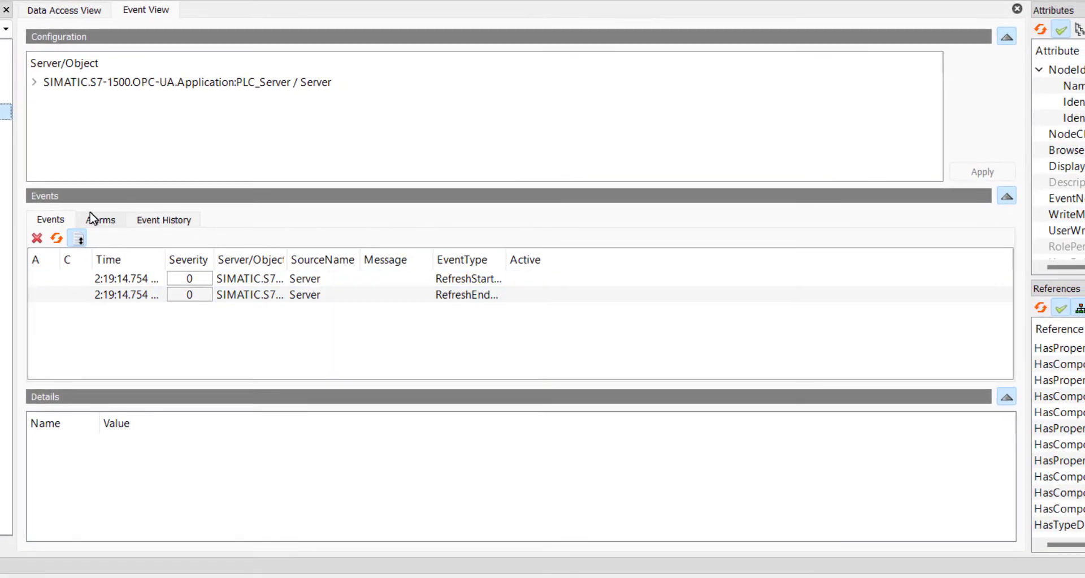
{"action": "left_click", "coordinate": [251, 228]}
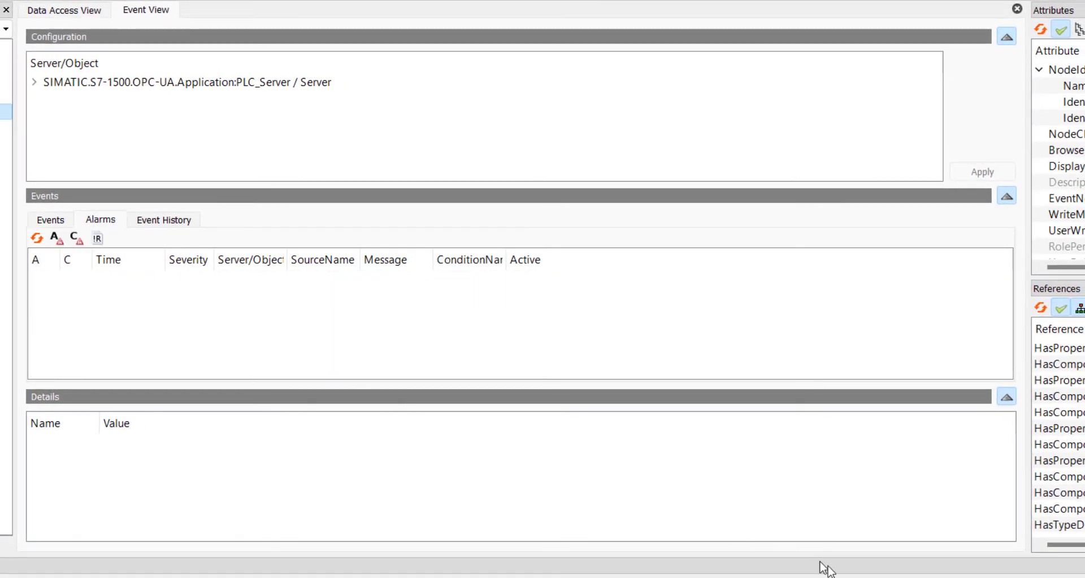
- Switch to S7-PLCSIM Advanced, set the PLC_Server instance to STOP, and back in UaExpert widen the alarm Message column
{"action": "key", "text": "alt+Tab"}
{"action": "left_click", "coordinate": [451, 493]}
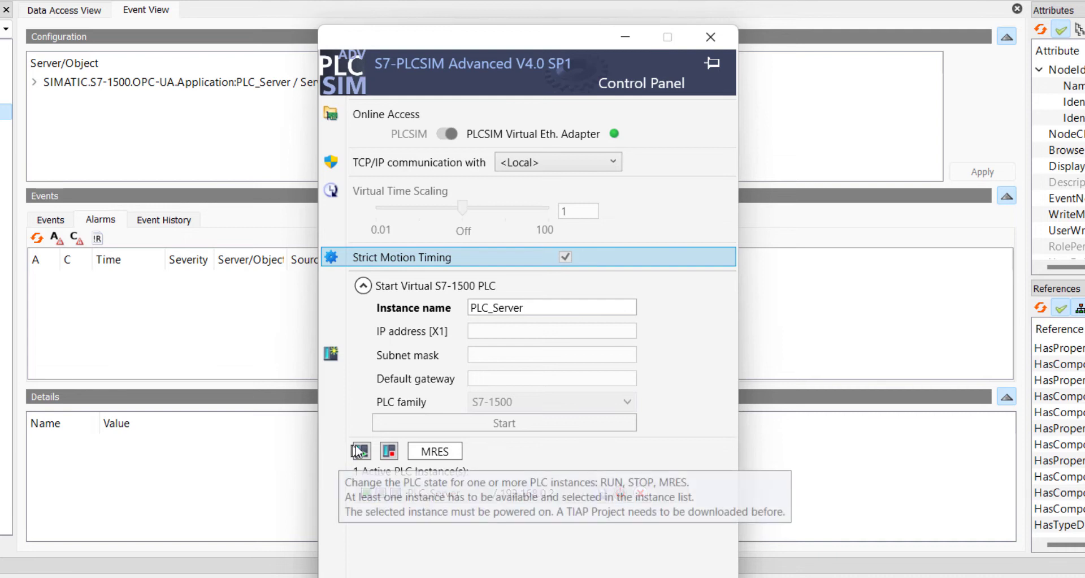
{"action": "left_click", "coordinate": [390, 452]}
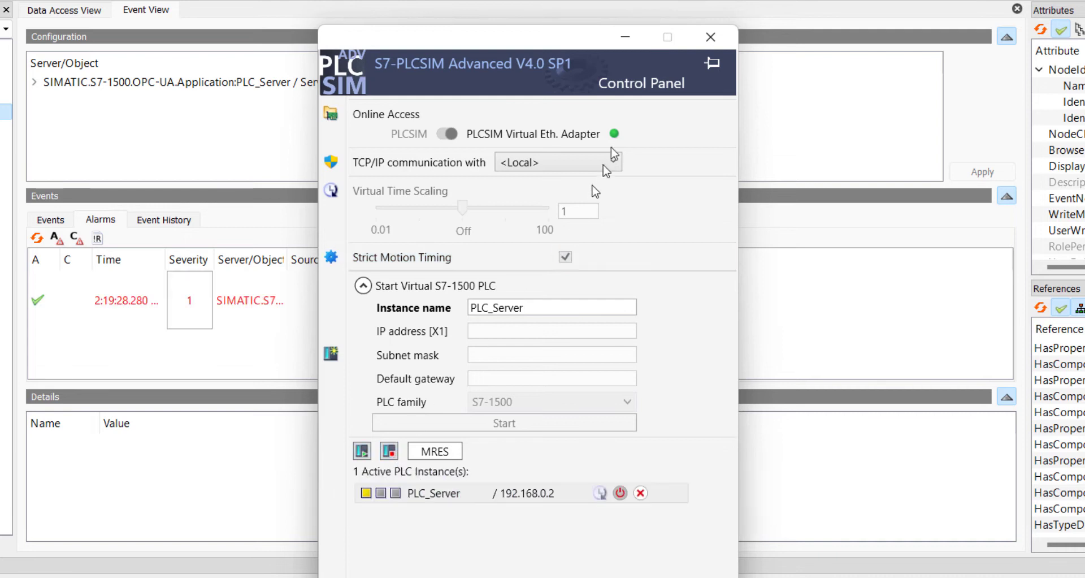
{"action": "left_click", "coordinate": [624, 39]}
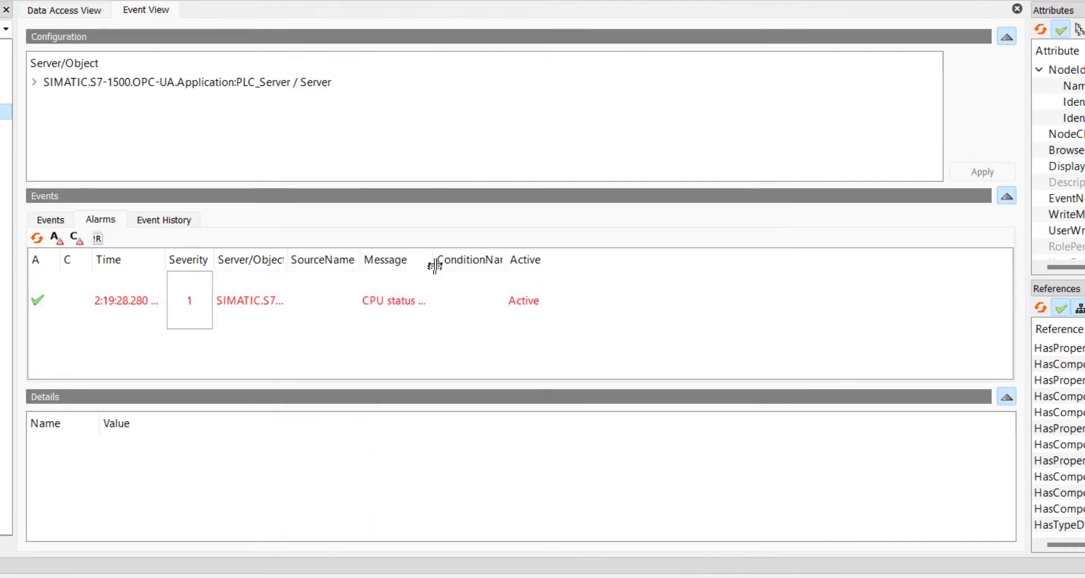
{"action": "left_click_drag", "start_coordinate": [434, 260], "coordinate": [792, 256]}
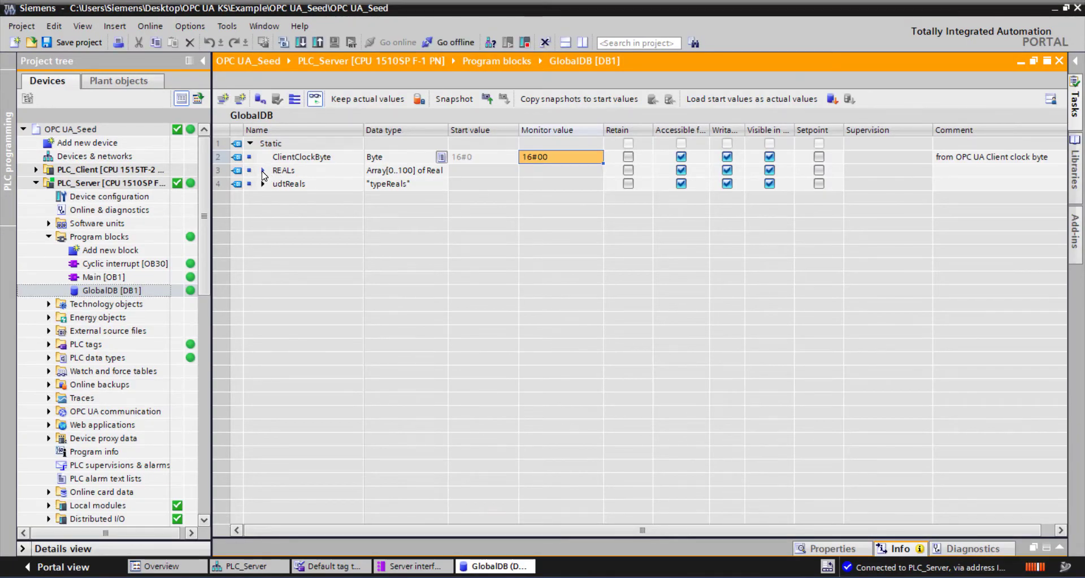
- In TIA Portal, expand the REALs array in the monitored GlobalDB and modify the online value of REALs[0] to 23.0
{"action": "left_click", "coordinate": [263, 171]}
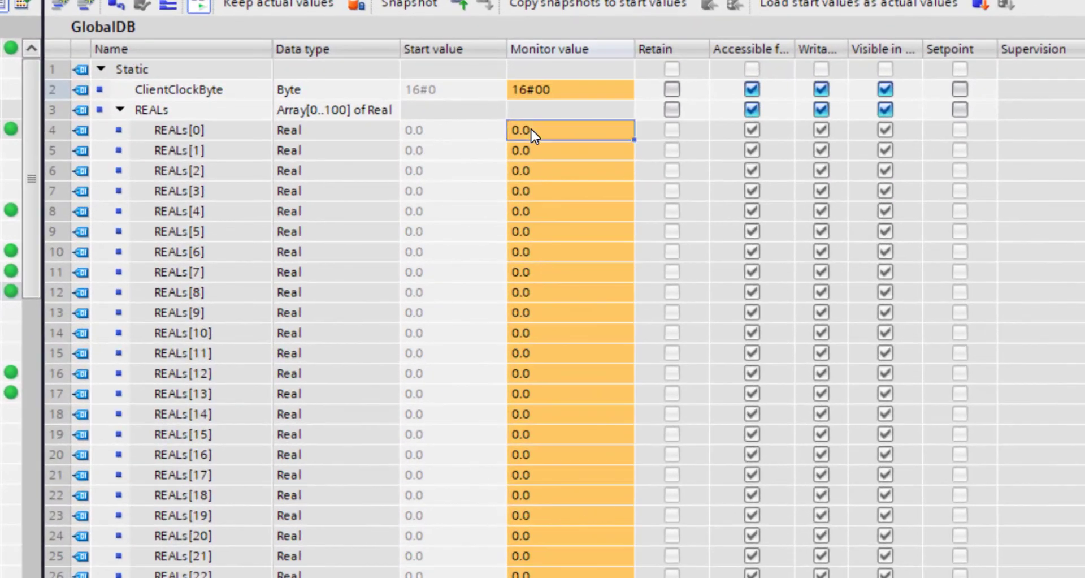
{"action": "right_click", "coordinate": [531, 142]}
{"action": "left_click", "coordinate": [588, 145]}
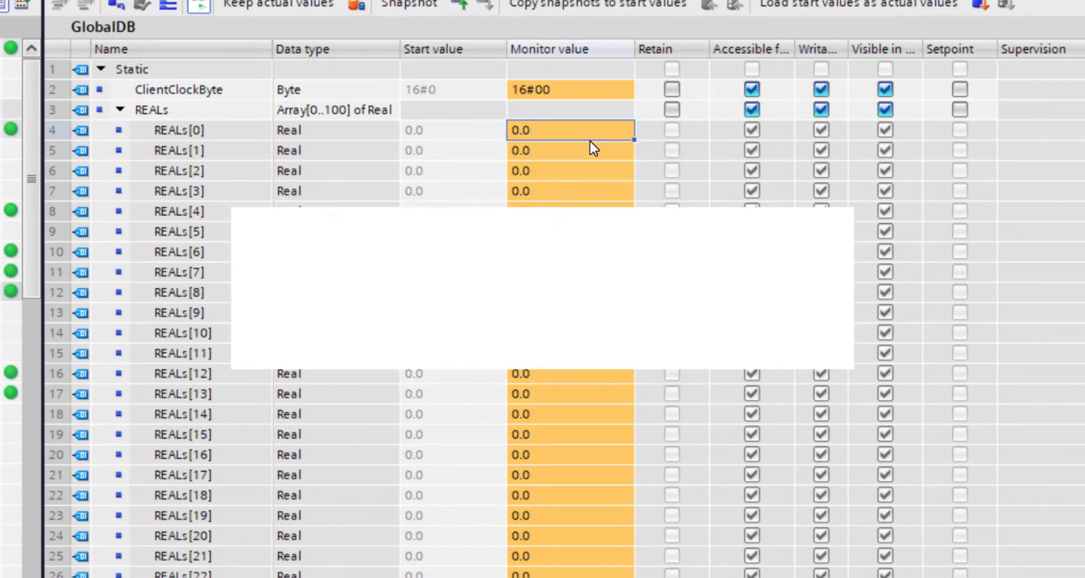
{"action": "key", "text": "Return"}
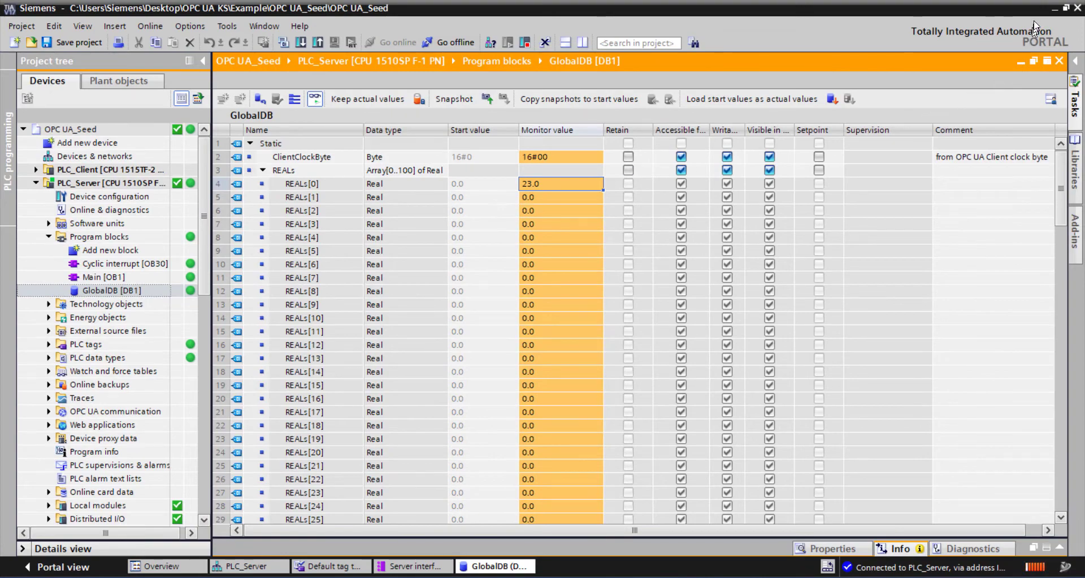
- Switch to UaExpert and write 24 to element [1] of the REALs array from the Data Access View
{"action": "left_click", "coordinate": [1055, 9]}
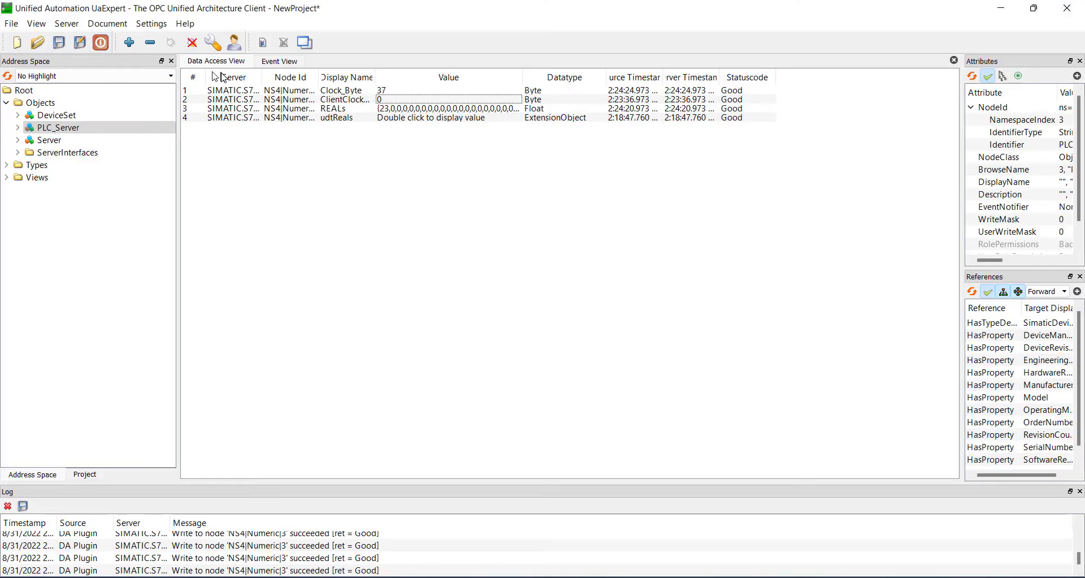
{"action": "double_click", "coordinate": [469, 109]}
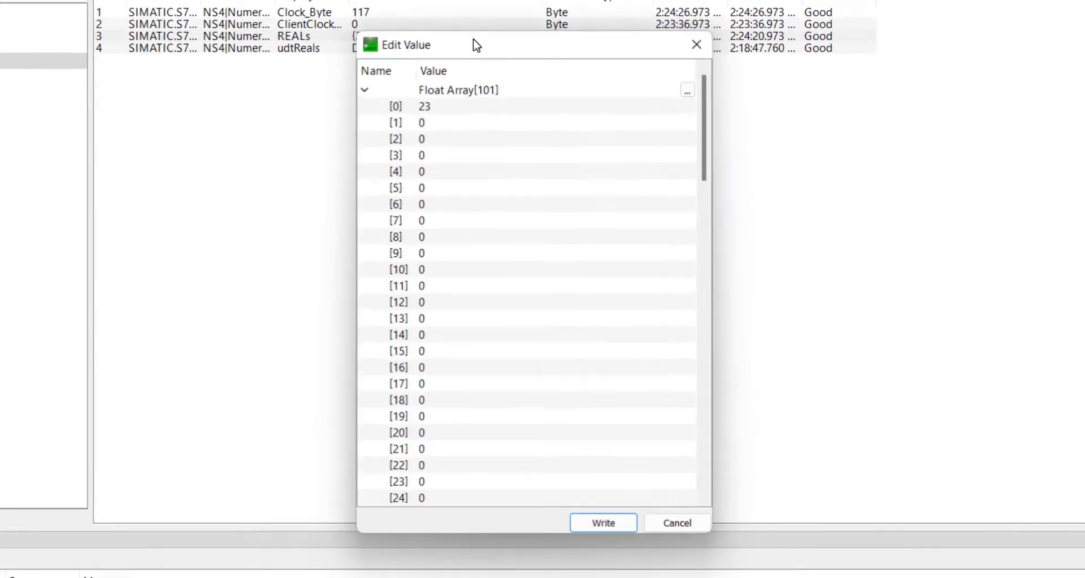
{"action": "double_click", "coordinate": [434, 175]}
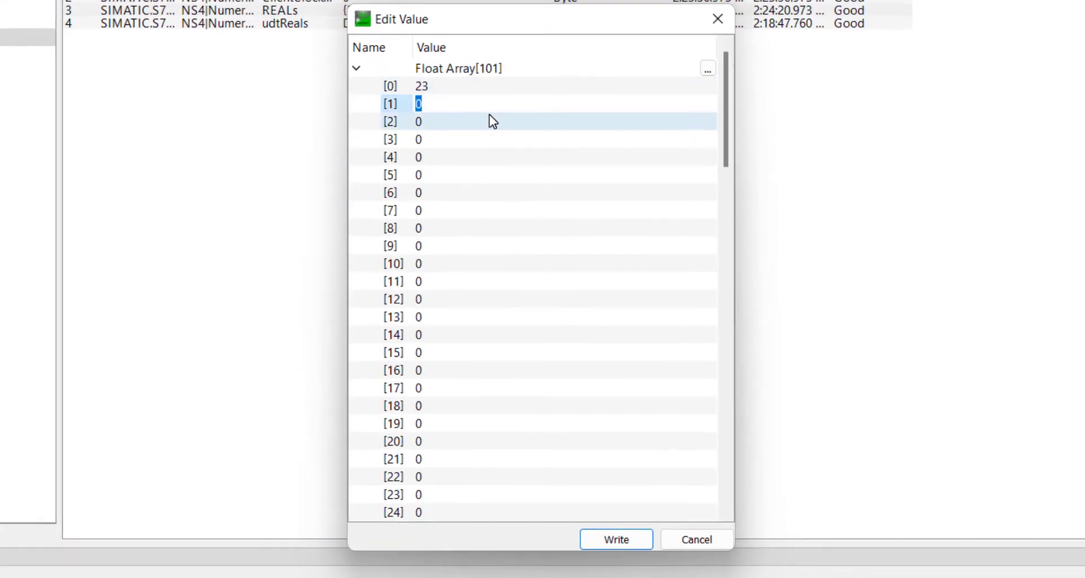
{"action": "type", "text": "24"}
{"action": "key", "text": "Return"}
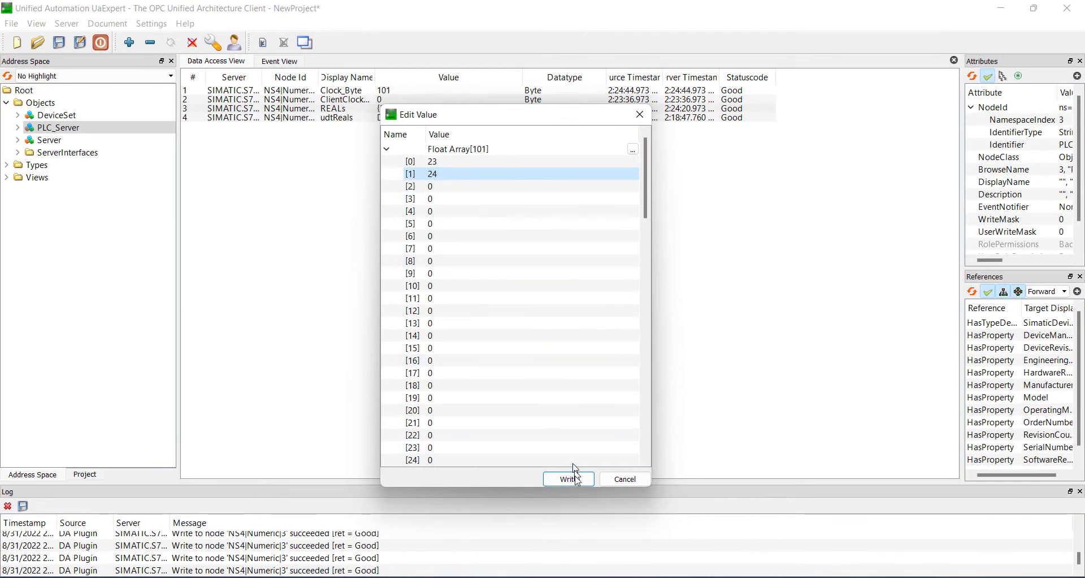
{"action": "left_click", "coordinate": [578, 485]}
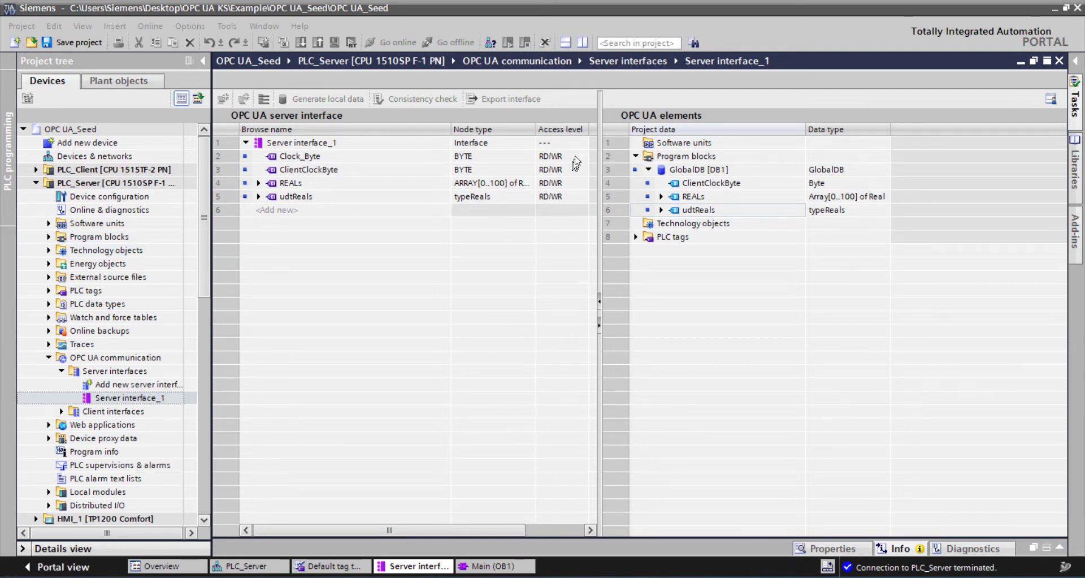
- In TIA Portal, widen the Server interface_1 table and set the access level of Clock_Byte to RD
{"action": "left_click_drag", "start_coordinate": [601, 133], "coordinate": [846, 136]}
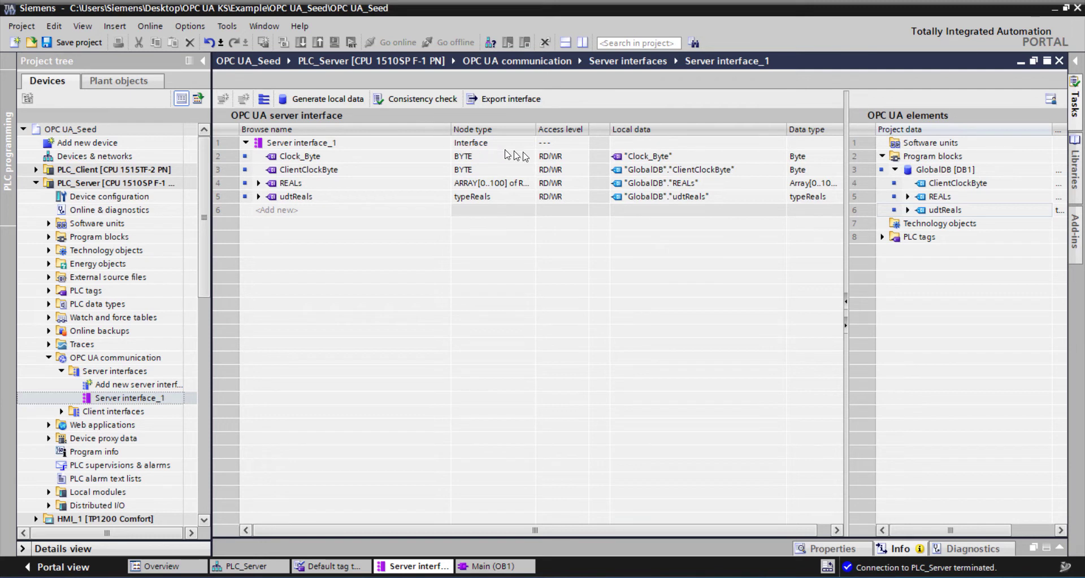
{"action": "left_click", "coordinate": [575, 189]}
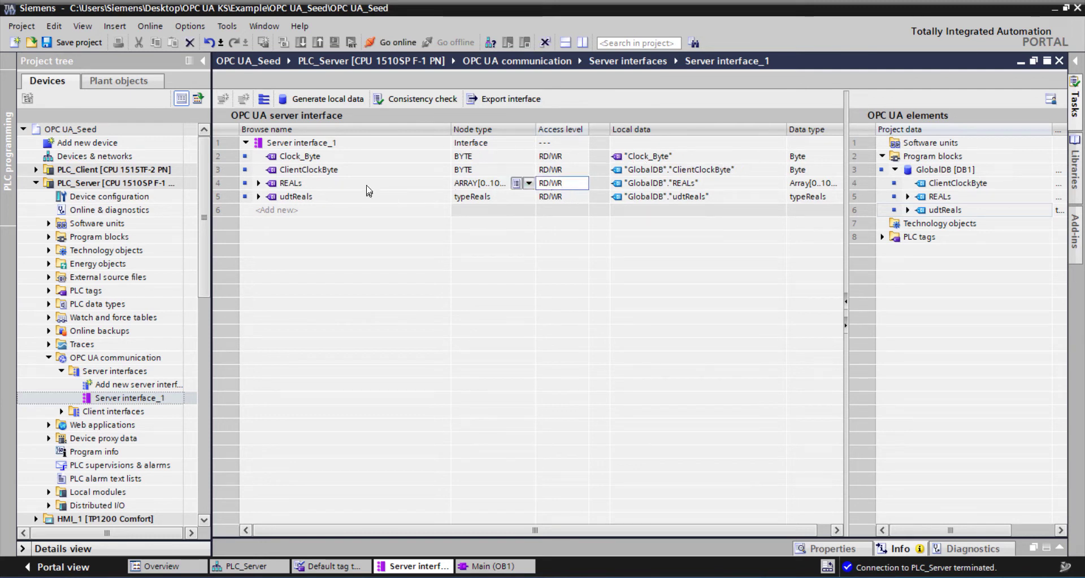
{"action": "key", "text": "Up"}
{"action": "key", "text": "Up"}
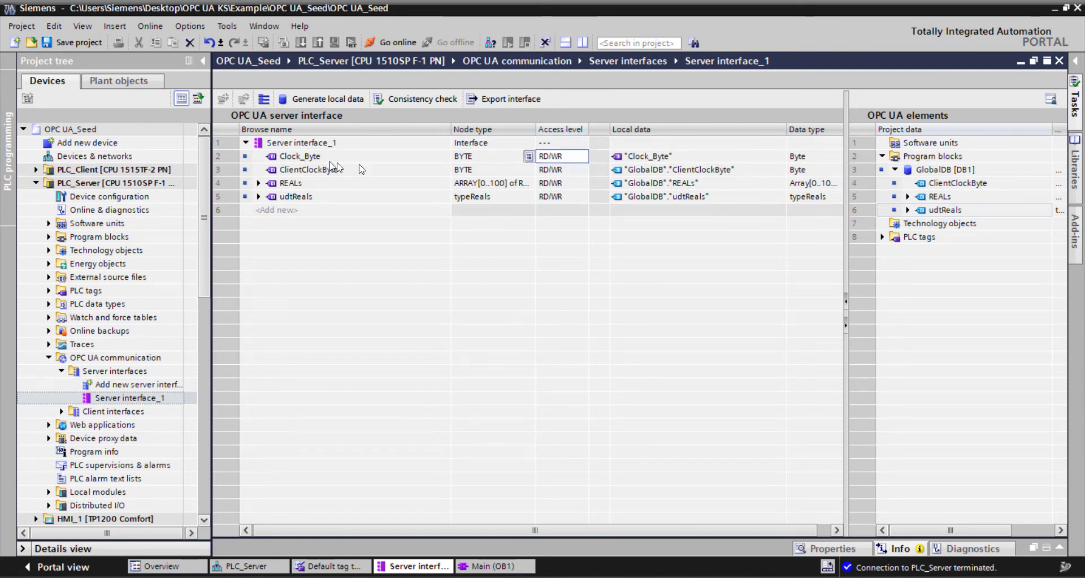
{"action": "left_click", "coordinate": [584, 158]}
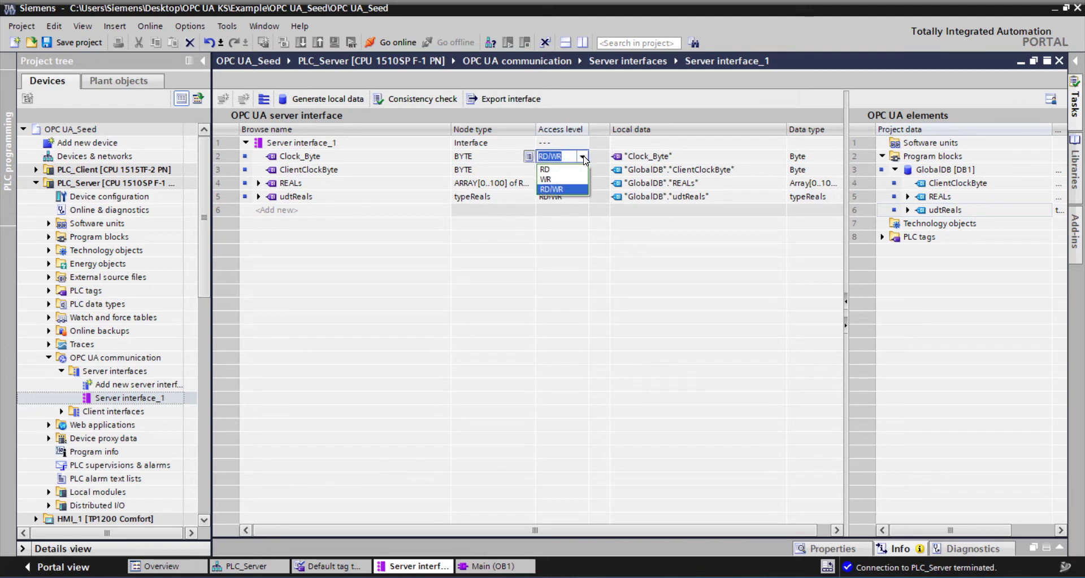
{"action": "type", "text": "RD"}
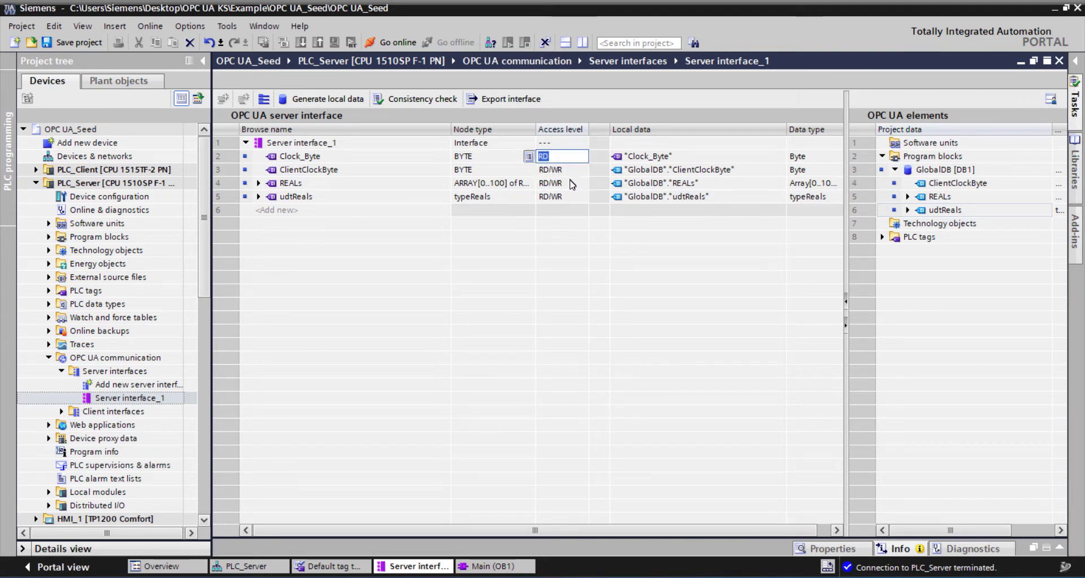
- Check the access levels of REALs, udtReals and ClientClockByte in Server interface_1
{"action": "left_click", "coordinate": [574, 183]}
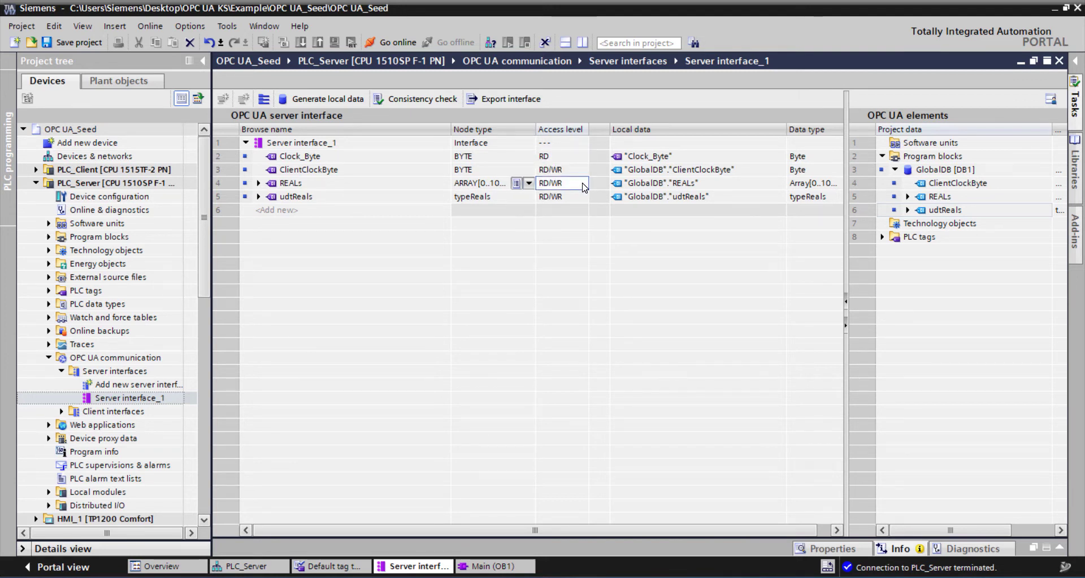
{"action": "left_click", "coordinate": [583, 183]}
{"action": "left_click", "coordinate": [583, 184]}
{"action": "left_click", "coordinate": [477, 309]}
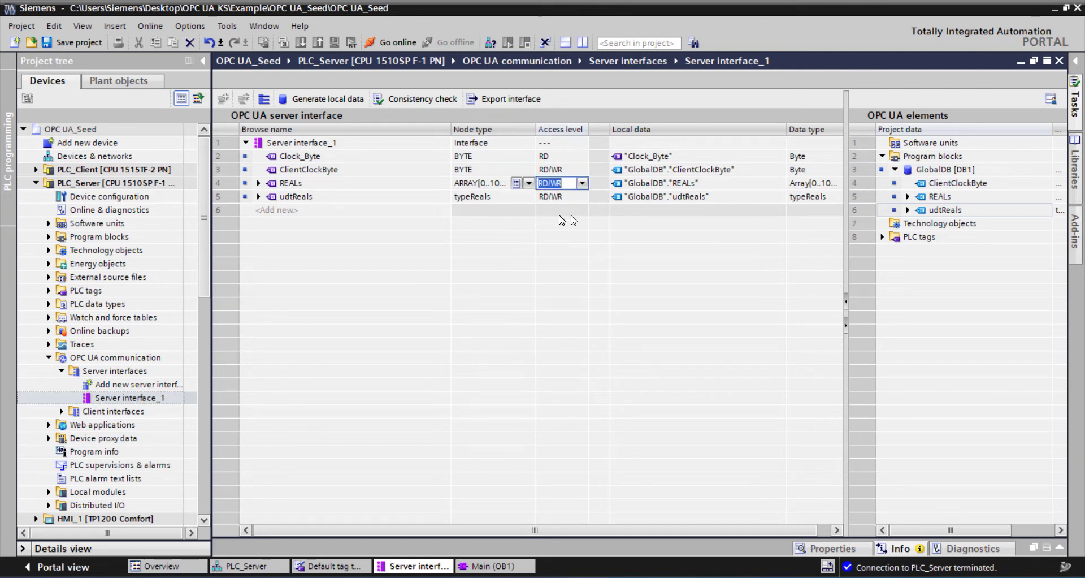
{"action": "left_click", "coordinate": [563, 196]}
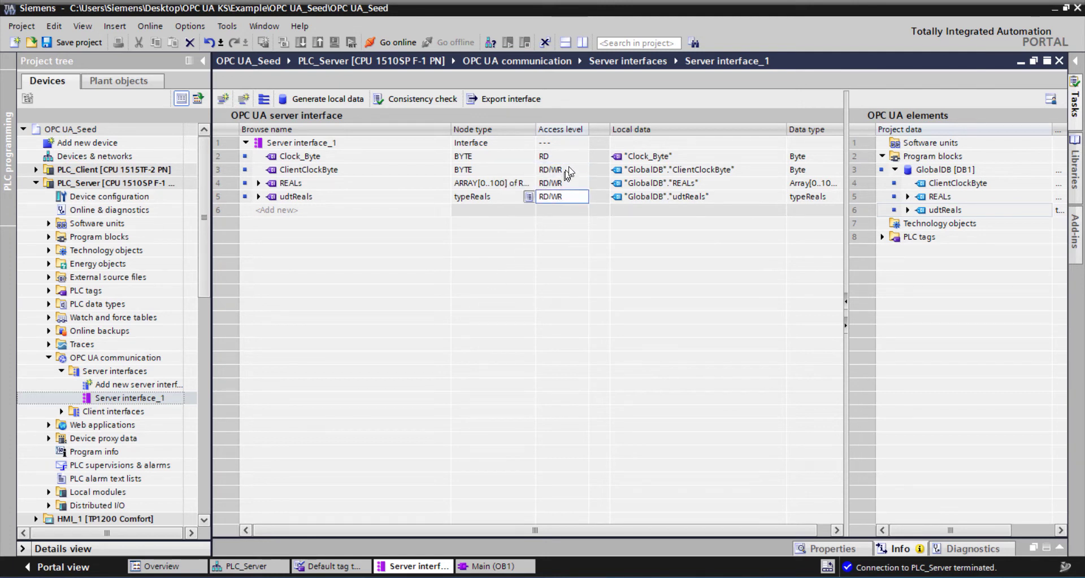
{"action": "left_click", "coordinate": [577, 171]}
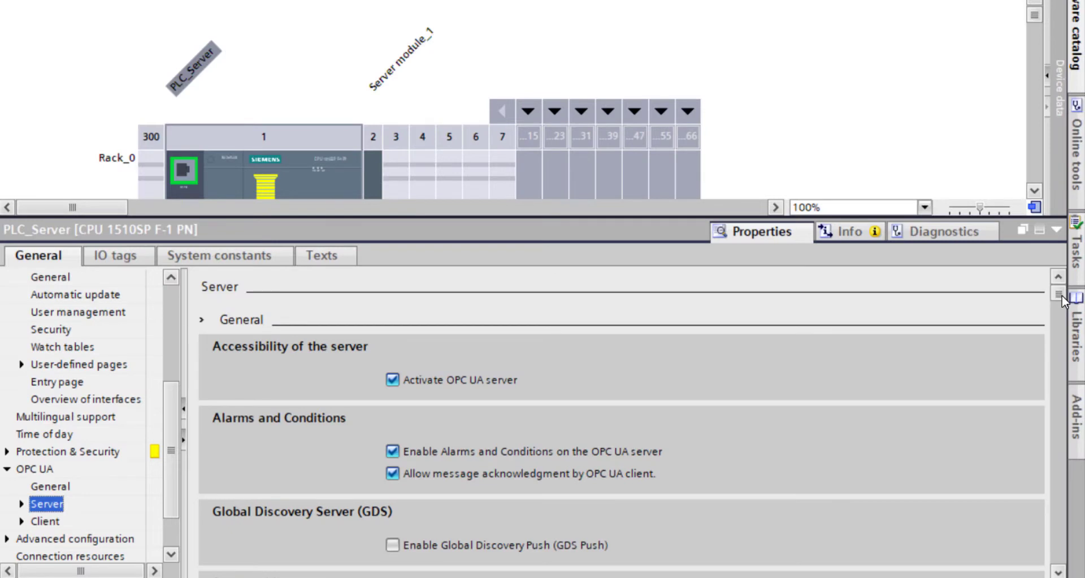
- Review the OPC UA server properties of PLC_Server, from the alarm settings and server addresses to the subscription options
{"action": "left_click", "coordinate": [1057, 572]}
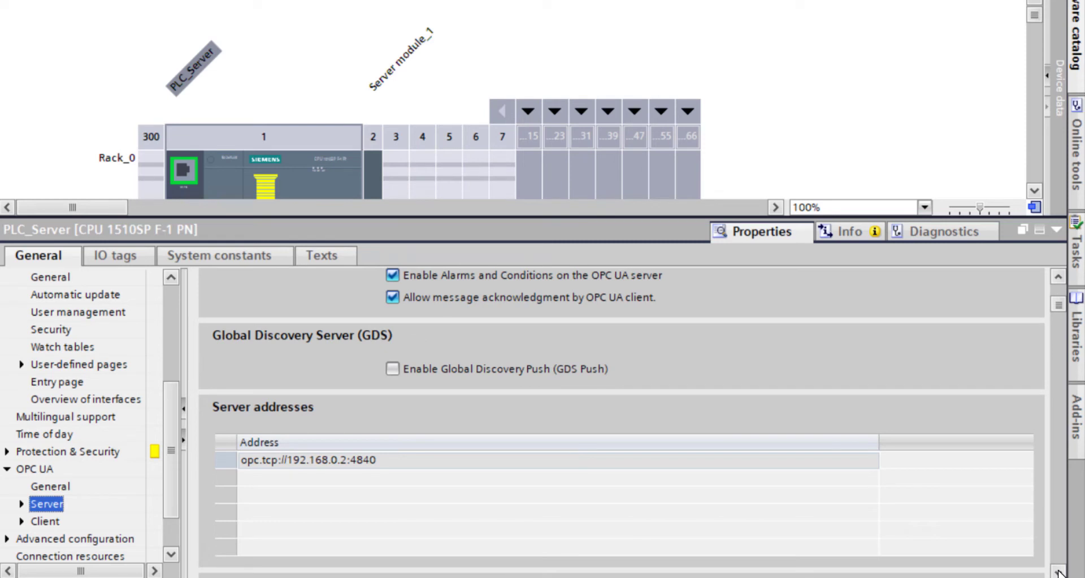
{"action": "left_click", "coordinate": [1058, 572]}
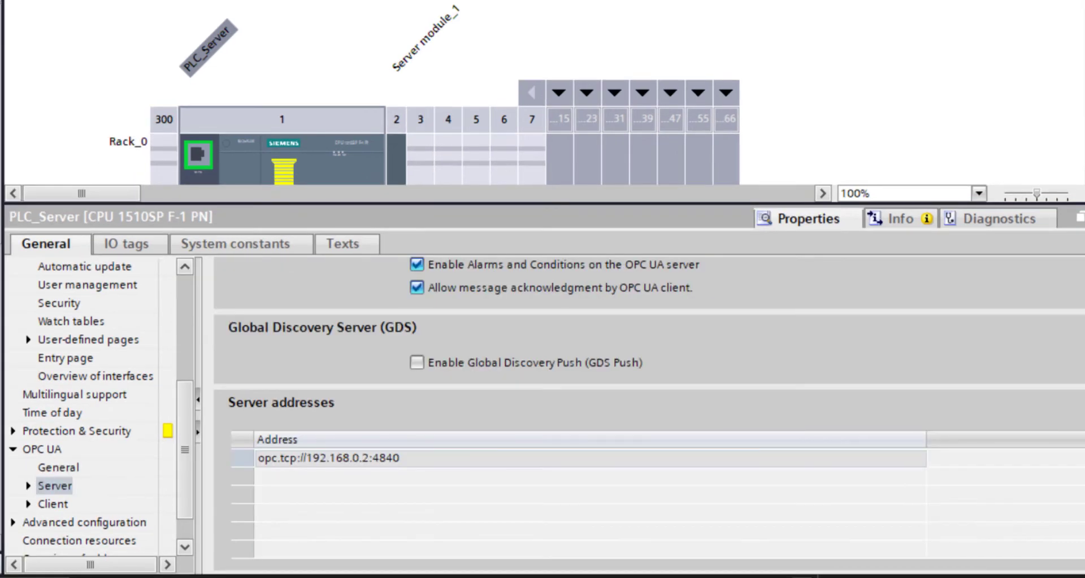
{"action": "scroll", "coordinate": [650, 413], "scroll_direction": "down", "scroll_amount": 10}
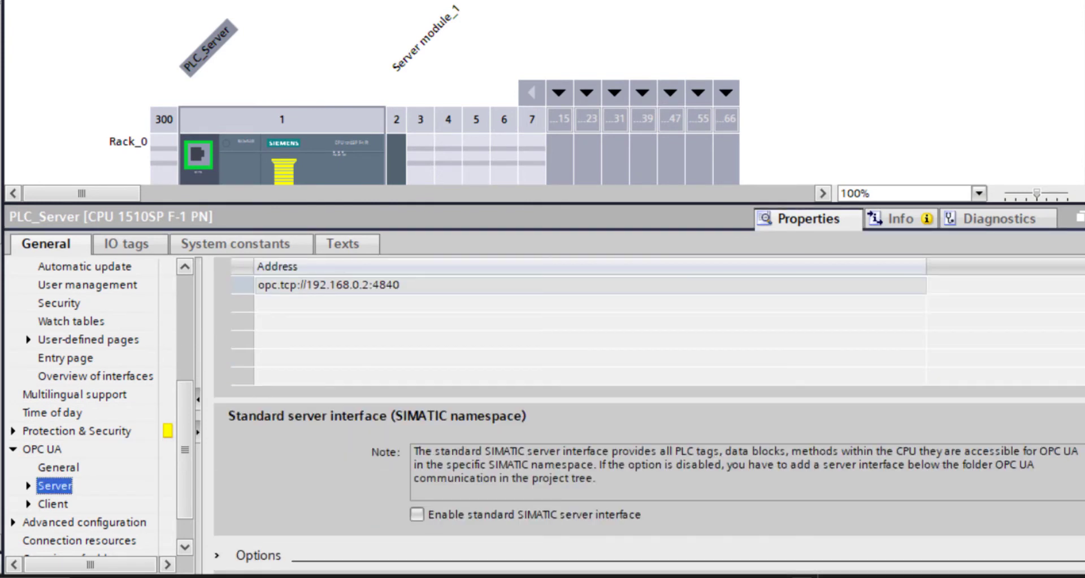
{"action": "scroll", "coordinate": [650, 416], "scroll_direction": "down", "scroll_amount": 4}
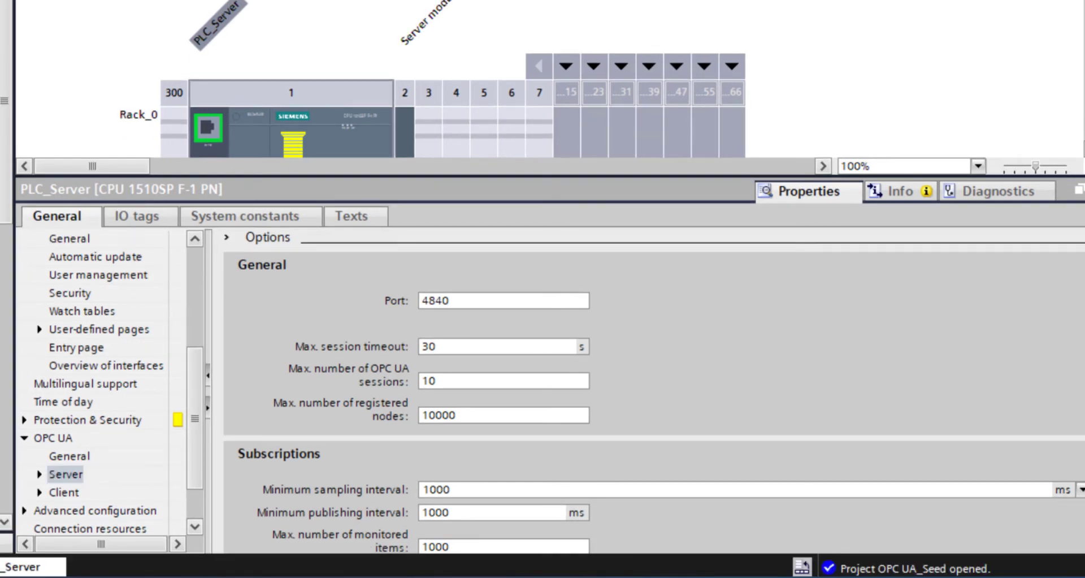
{"action": "scroll", "coordinate": [650, 390], "scroll_direction": "down", "scroll_amount": 3}
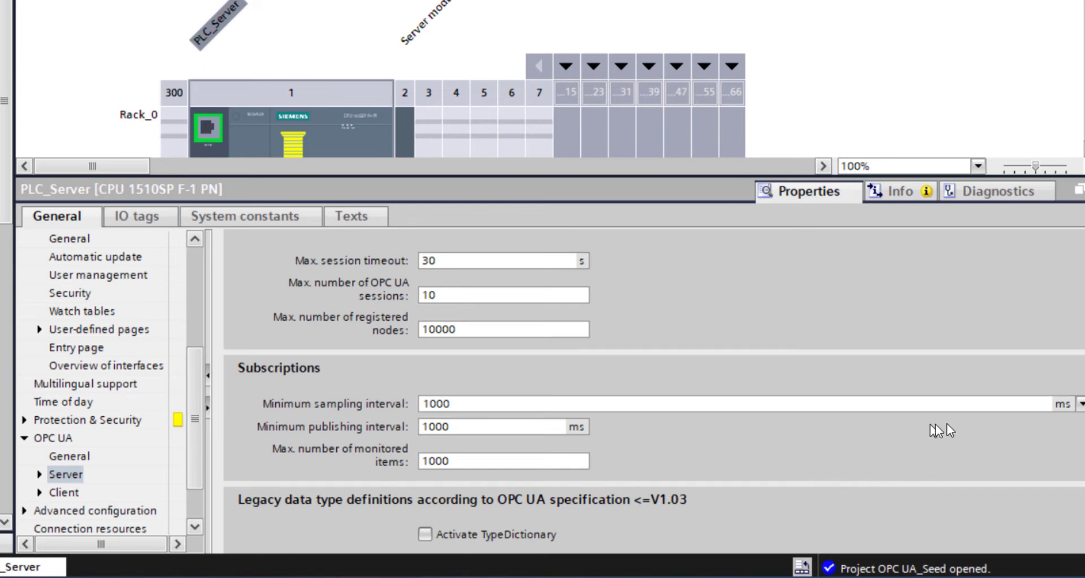
- Check the available minimum sampling intervals and the allowed range of the minimum publishing interval under Subscriptions
{"action": "left_click", "coordinate": [1082, 404]}
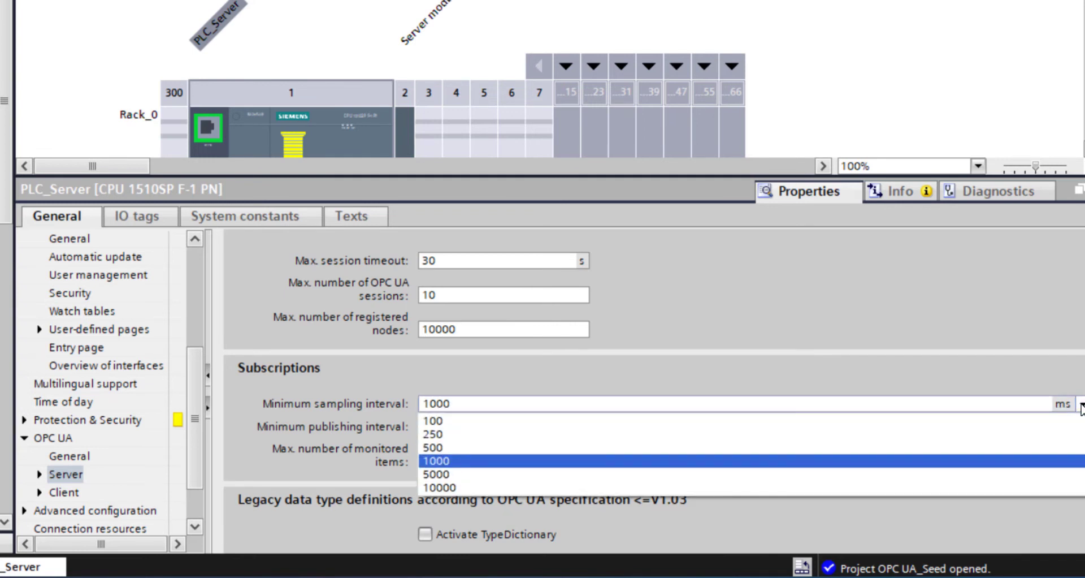
{"action": "left_click", "coordinate": [1081, 405]}
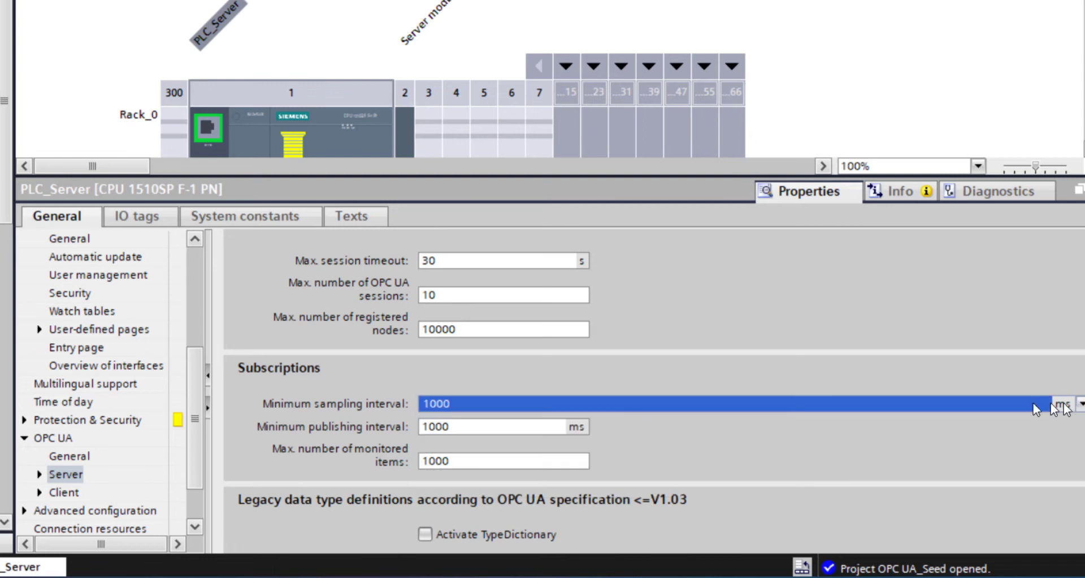
{"action": "left_click", "coordinate": [537, 426]}
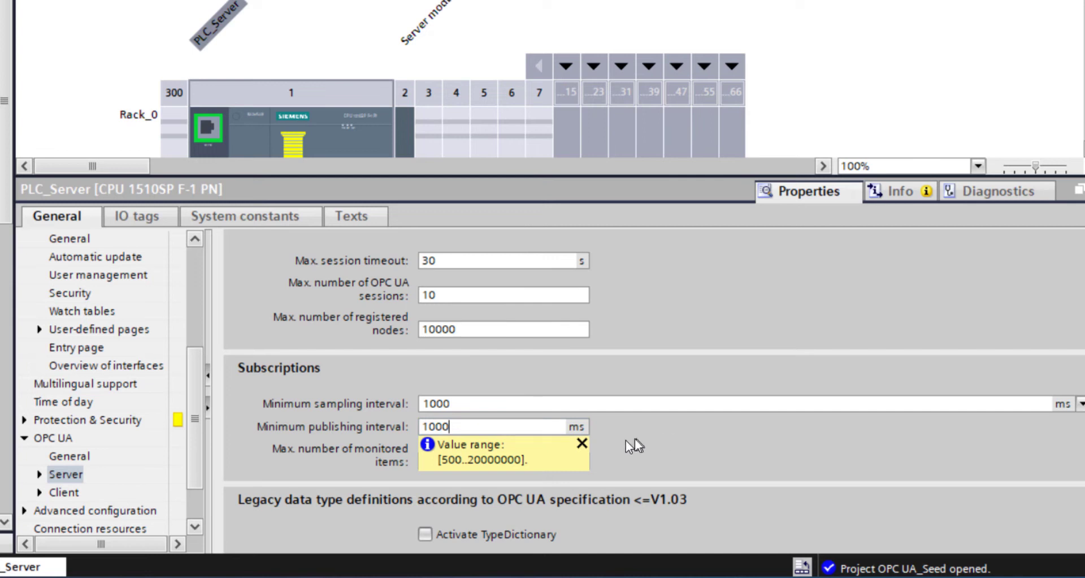
- Check the allowed range for the maximum number of monitored items and the explanation of the Activate TypeDictionary option
{"action": "left_click", "coordinate": [583, 443]}
{"action": "left_click", "coordinate": [526, 461]}
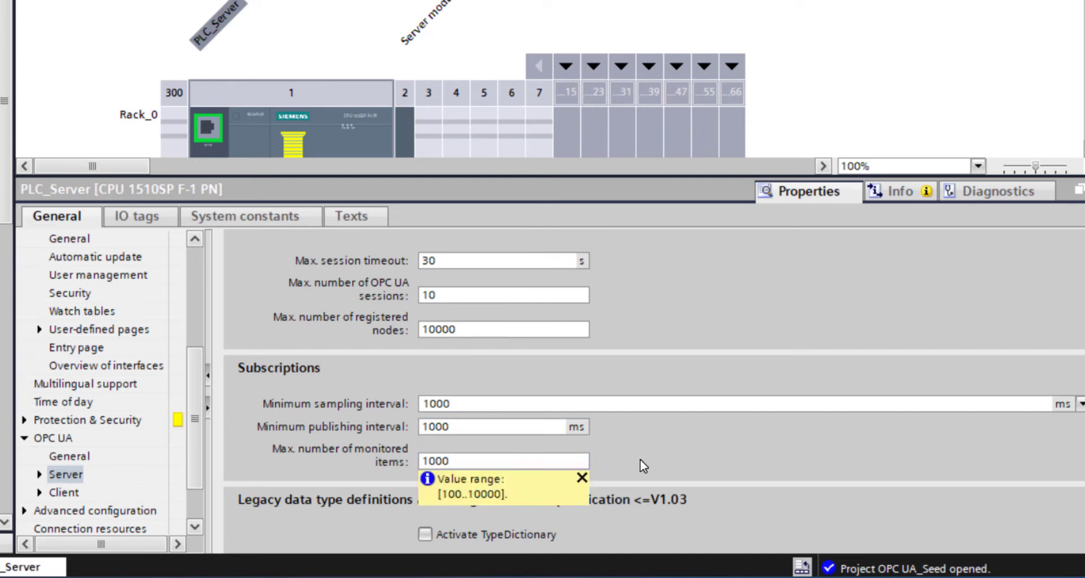
{"action": "left_click", "coordinate": [582, 478]}
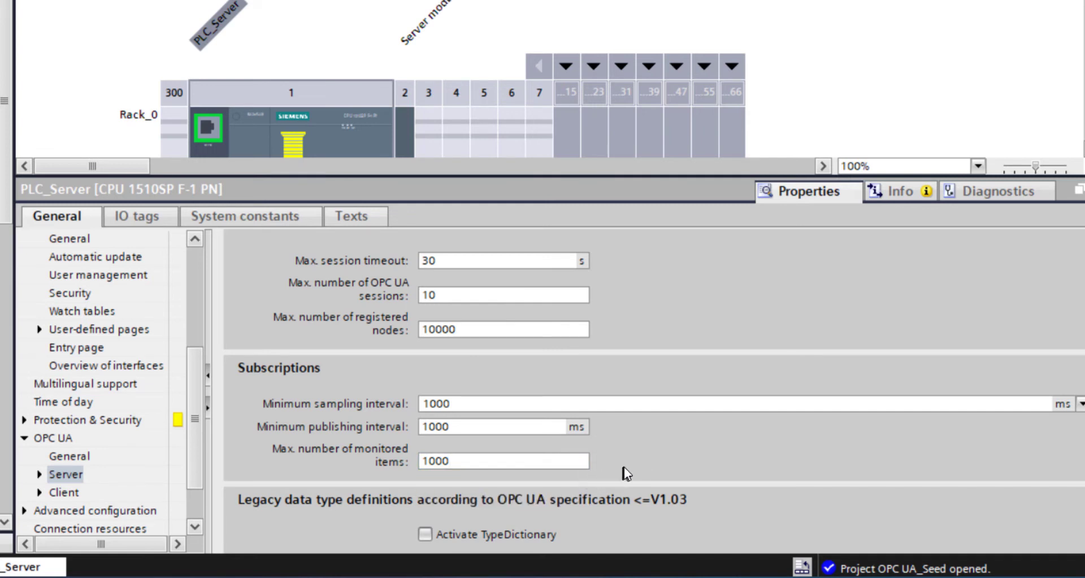
{"action": "scroll", "coordinate": [624, 472], "scroll_direction": "down", "scroll_amount": 3}
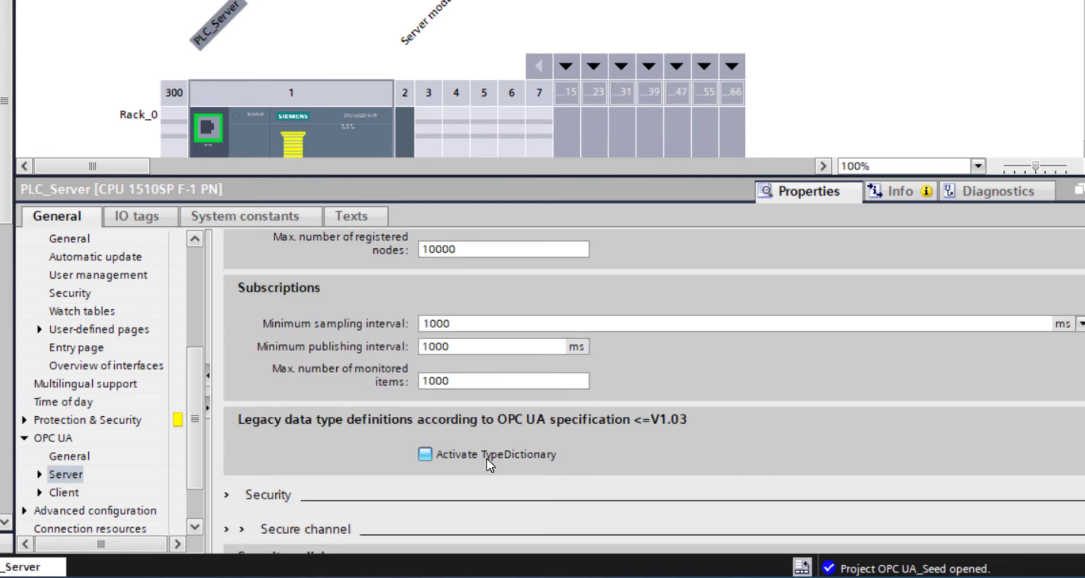
{"action": "mouse_move", "coordinate": [505, 440]}
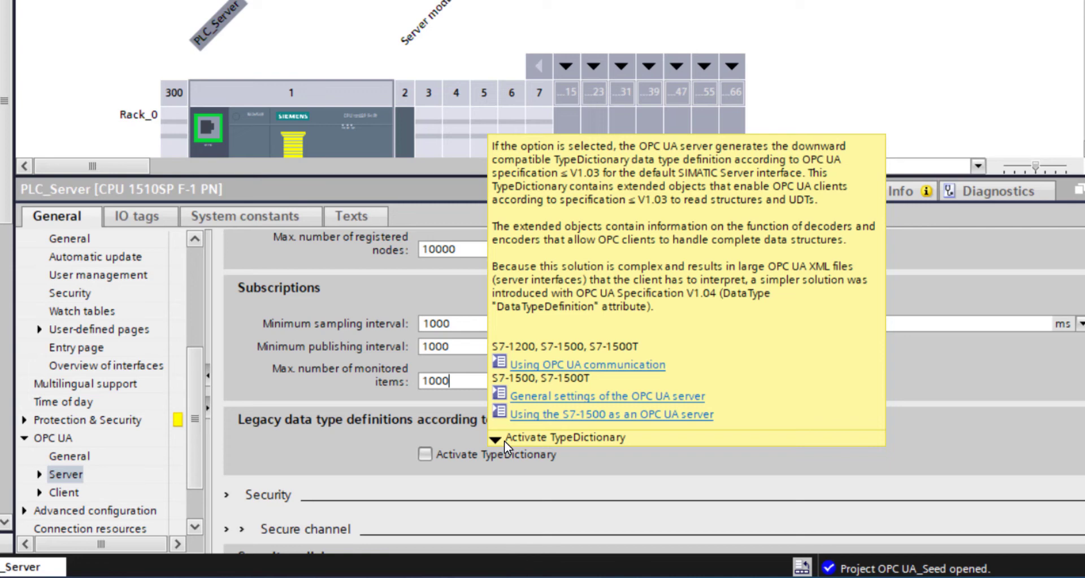
- Try deactivating the No security policy under the server's security policies, and activate it again
{"action": "scroll", "coordinate": [887, 470], "scroll_direction": "down", "scroll_amount": 3}
{"action": "scroll", "coordinate": [888, 470], "scroll_direction": "down", "scroll_amount": 1}
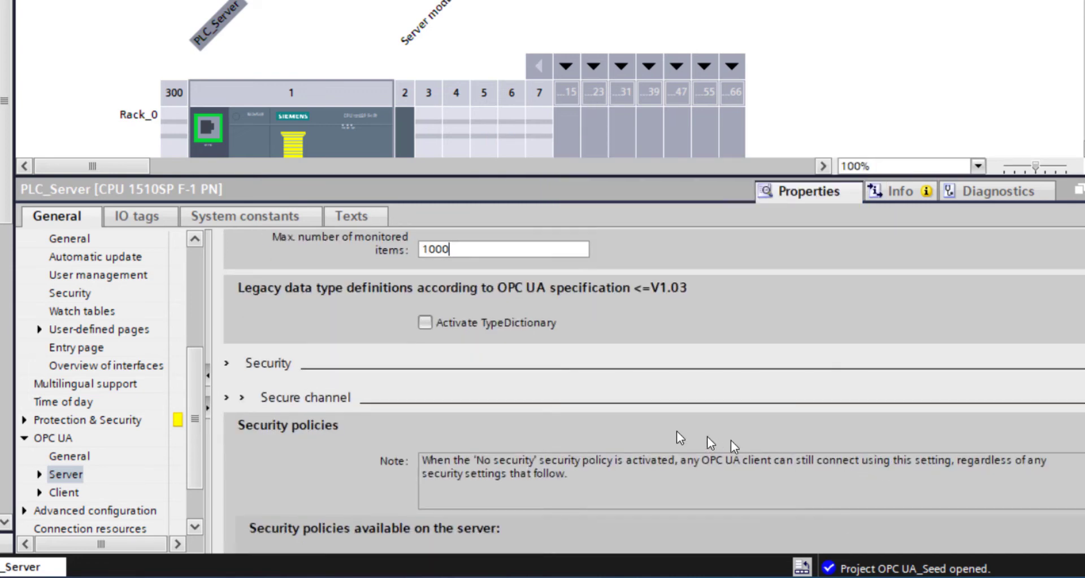
{"action": "scroll", "coordinate": [565, 441], "scroll_direction": "down", "scroll_amount": 2}
{"action": "scroll", "coordinate": [340, 435], "scroll_direction": "down", "scroll_amount": 3}
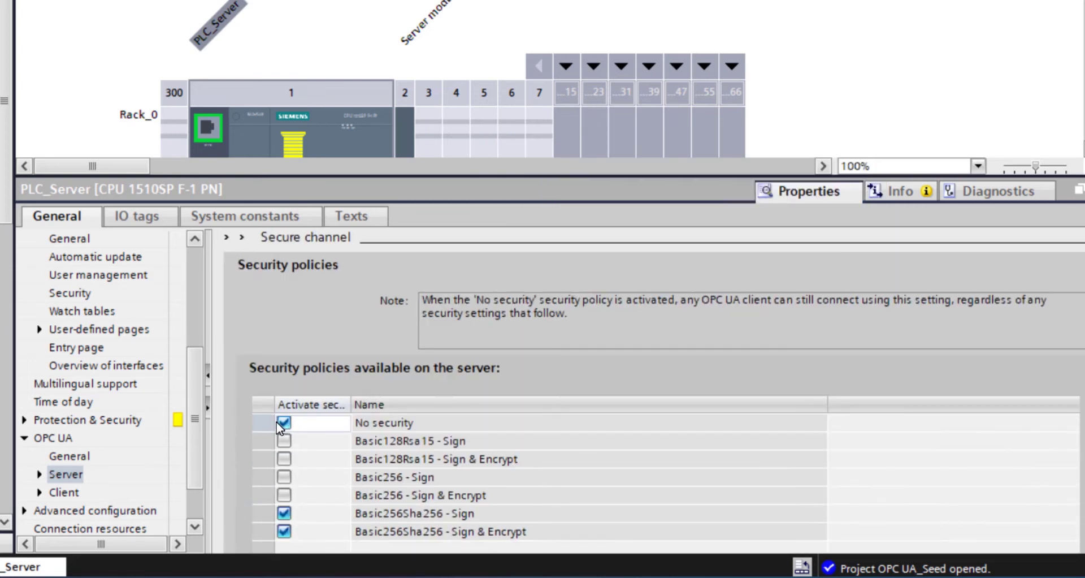
{"action": "left_click", "coordinate": [283, 423]}
{"action": "scroll", "coordinate": [242, 435], "scroll_direction": "down", "scroll_amount": 4}
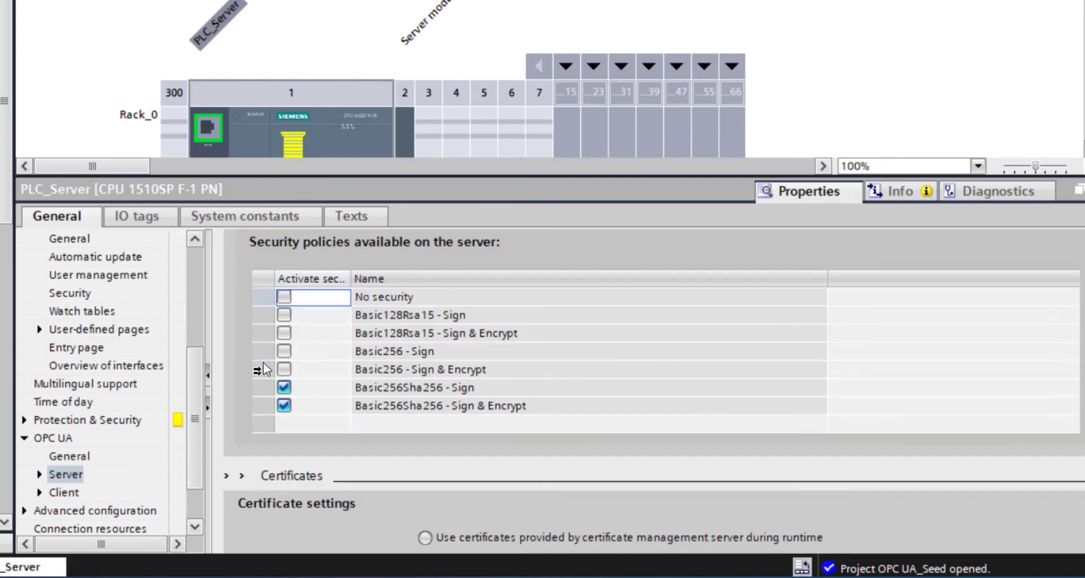
{"action": "left_click", "coordinate": [284, 297]}
- Look over the OPC UA server's certificate settings and the project protection page in the project's security settings
{"action": "scroll", "coordinate": [255, 341], "scroll_direction": "down", "scroll_amount": 10}
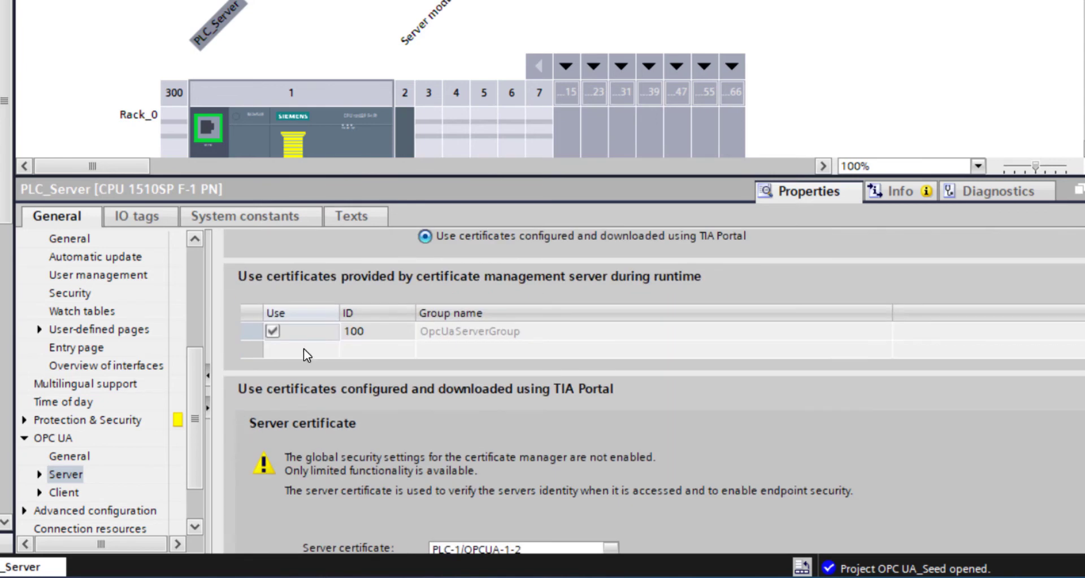
{"action": "scroll", "coordinate": [437, 431], "scroll_direction": "up", "scroll_amount": 3}
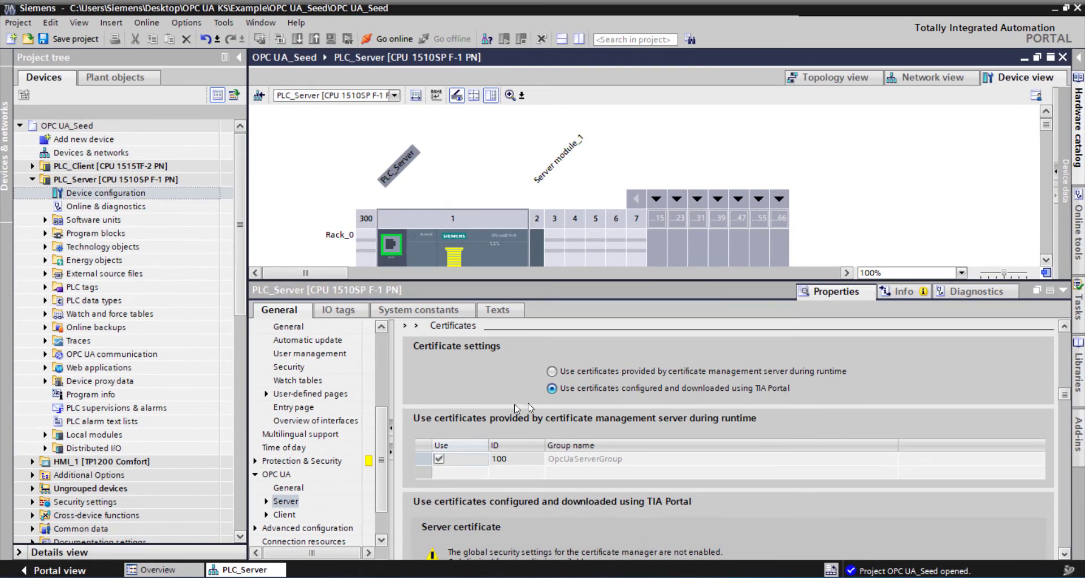
{"action": "left_click", "coordinate": [32, 502]}
{"action": "left_click", "coordinate": [88, 517]}
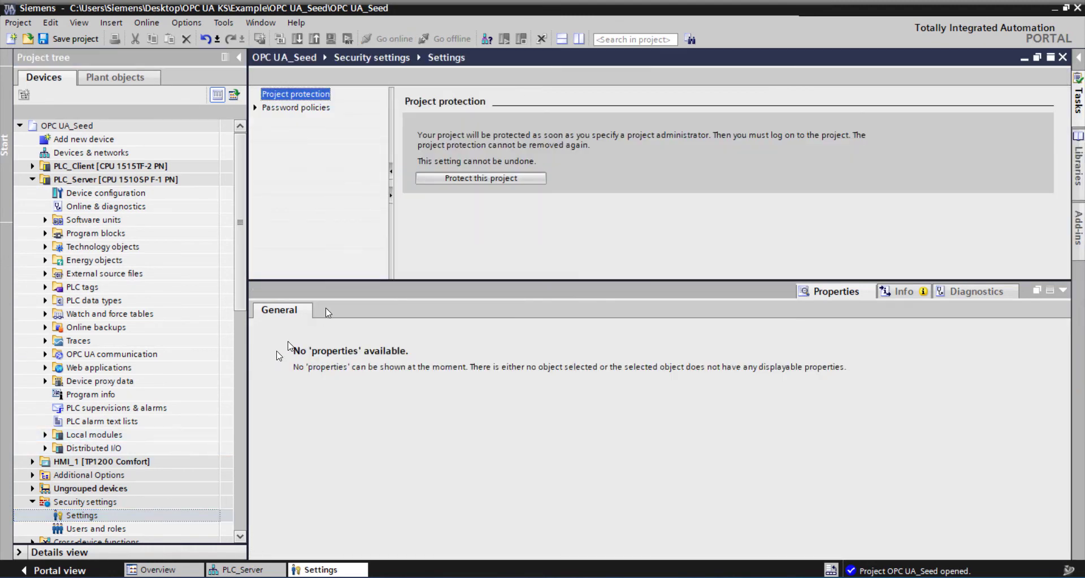
{"action": "left_click", "coordinate": [1063, 57]}
- Start creating a new OPC UA server certificate for PLC_Server and set its valid-from date to August 26, 2022
{"action": "scroll", "coordinate": [646, 443], "scroll_direction": "down", "scroll_amount": 4}
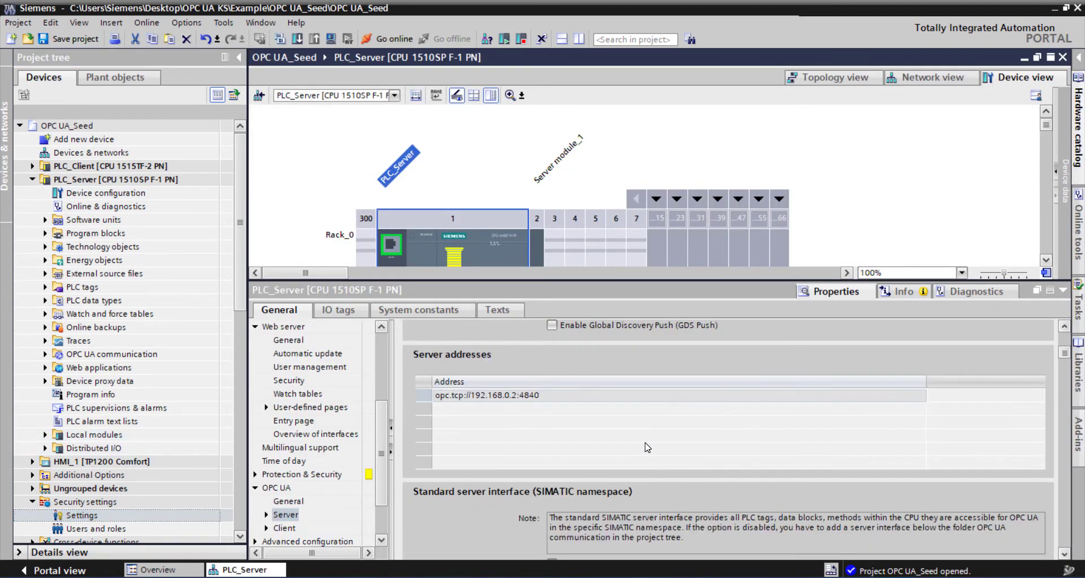
{"action": "scroll", "coordinate": [648, 447], "scroll_direction": "down", "scroll_amount": 10}
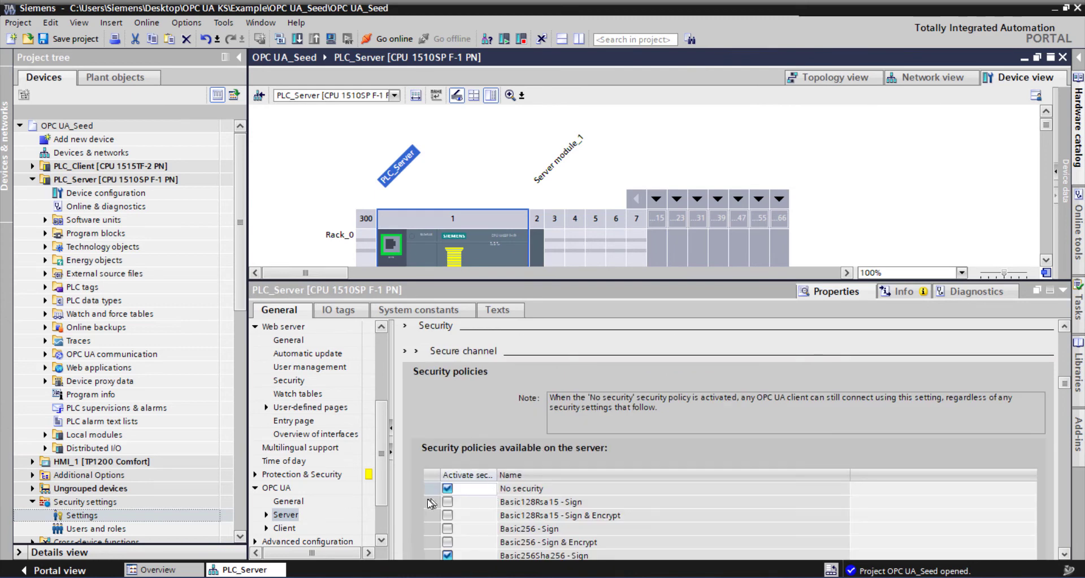
{"action": "scroll", "coordinate": [432, 502], "scroll_direction": "down", "scroll_amount": 5}
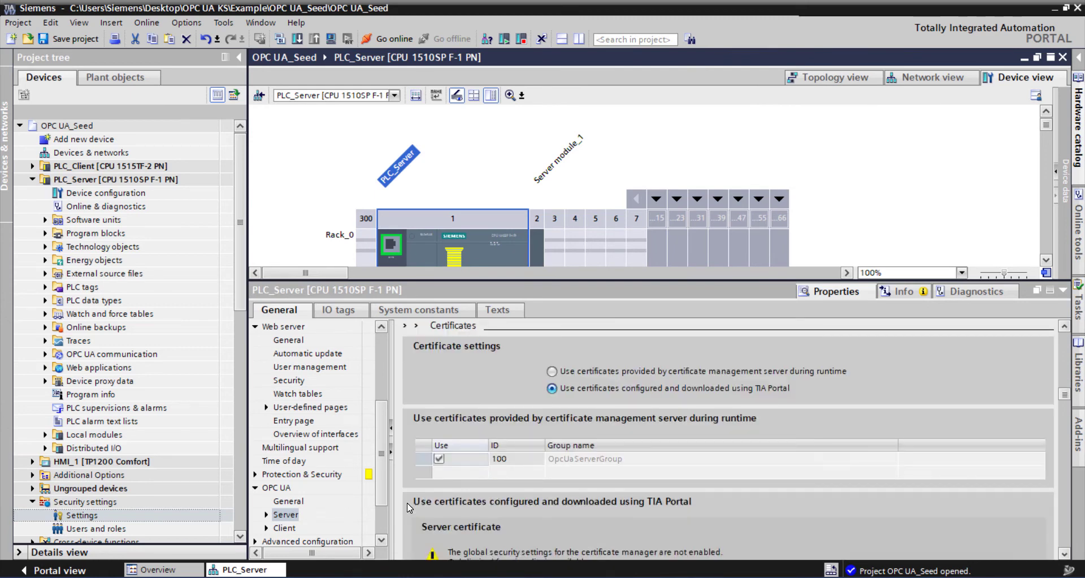
{"action": "scroll", "coordinate": [410, 507], "scroll_direction": "down", "scroll_amount": 8}
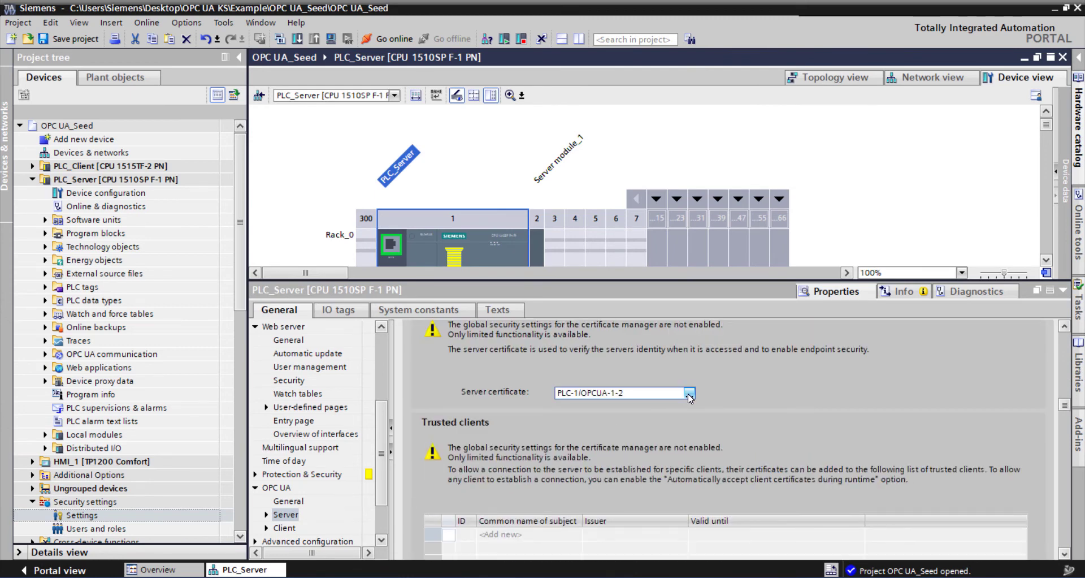
{"action": "left_click", "coordinate": [689, 394]}
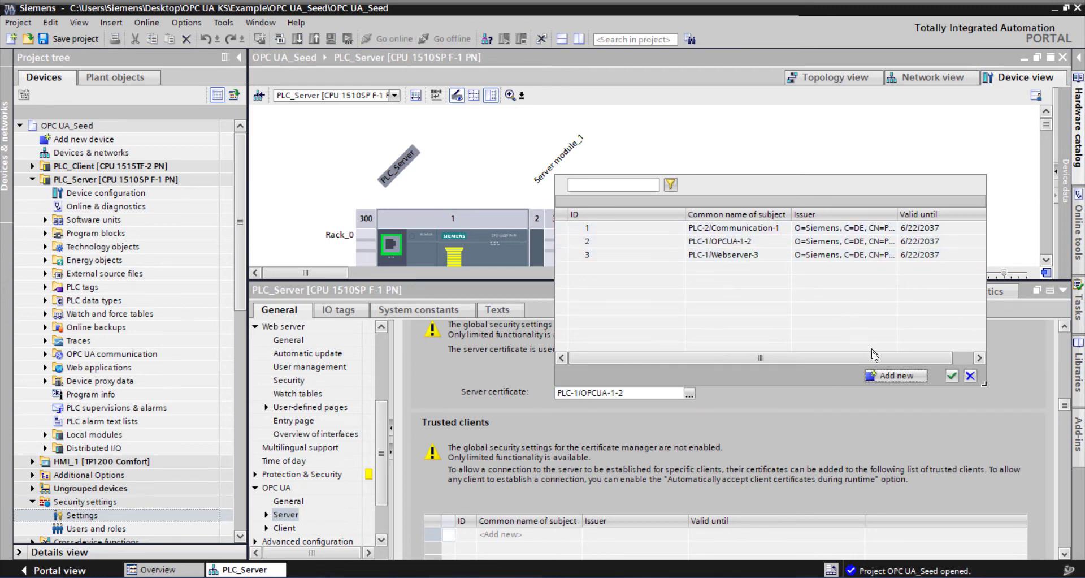
{"action": "left_click", "coordinate": [896, 376]}
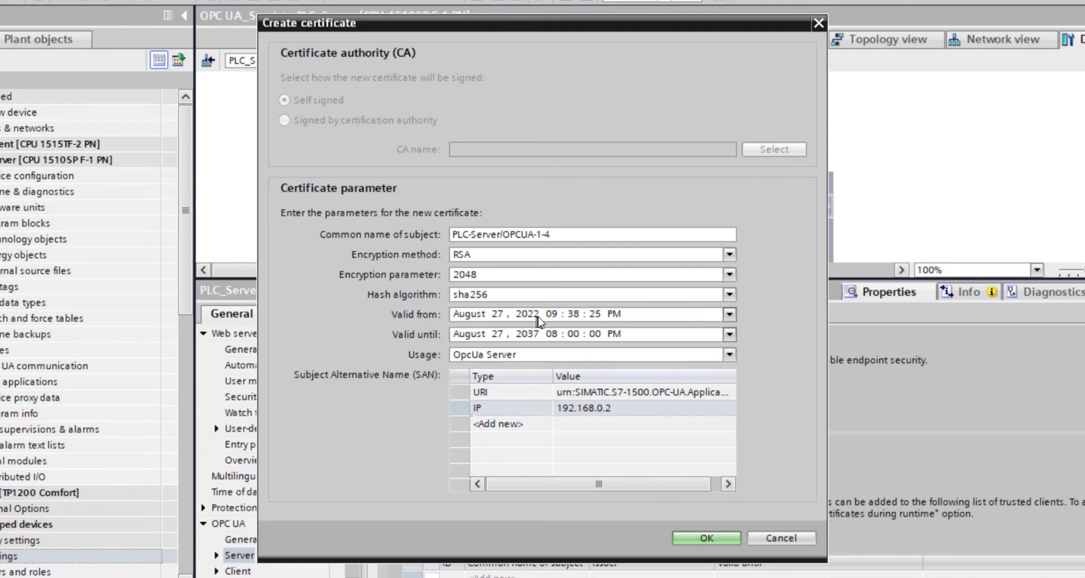
{"action": "left_click", "coordinate": [611, 317]}
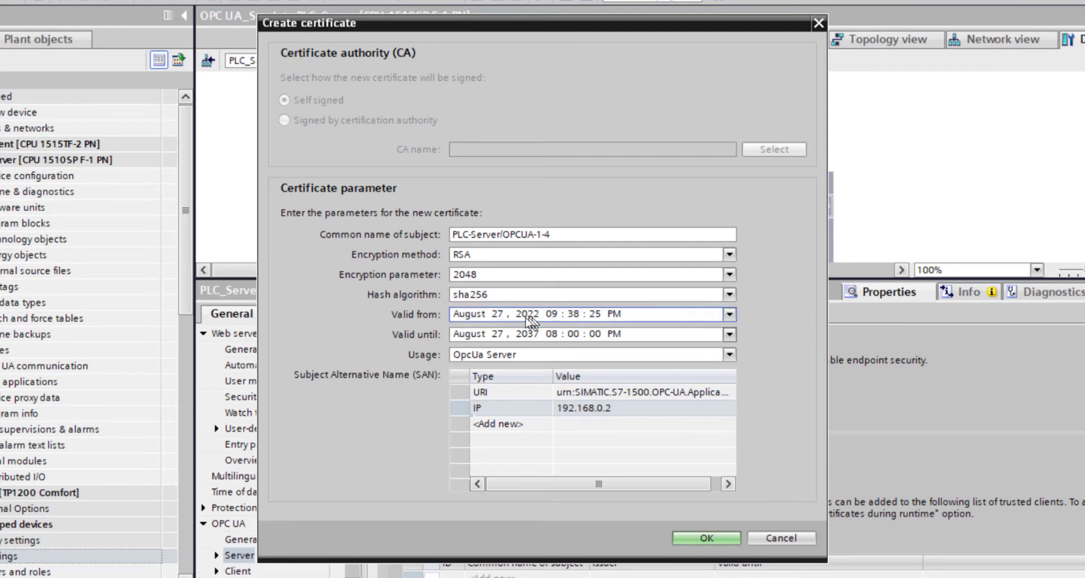
{"action": "left_click", "coordinate": [498, 318]}
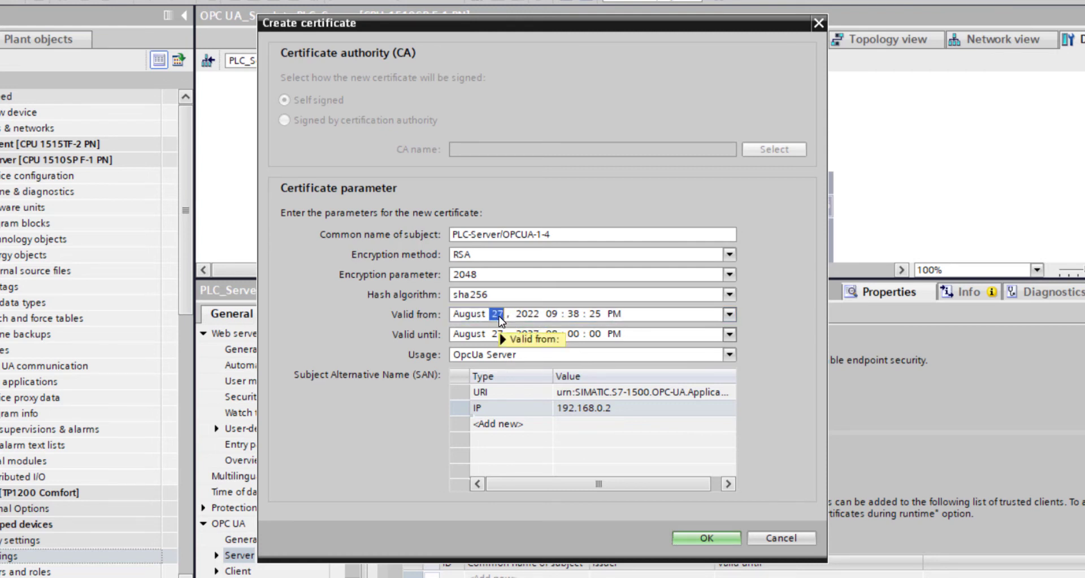
{"action": "type", "text": "26"}
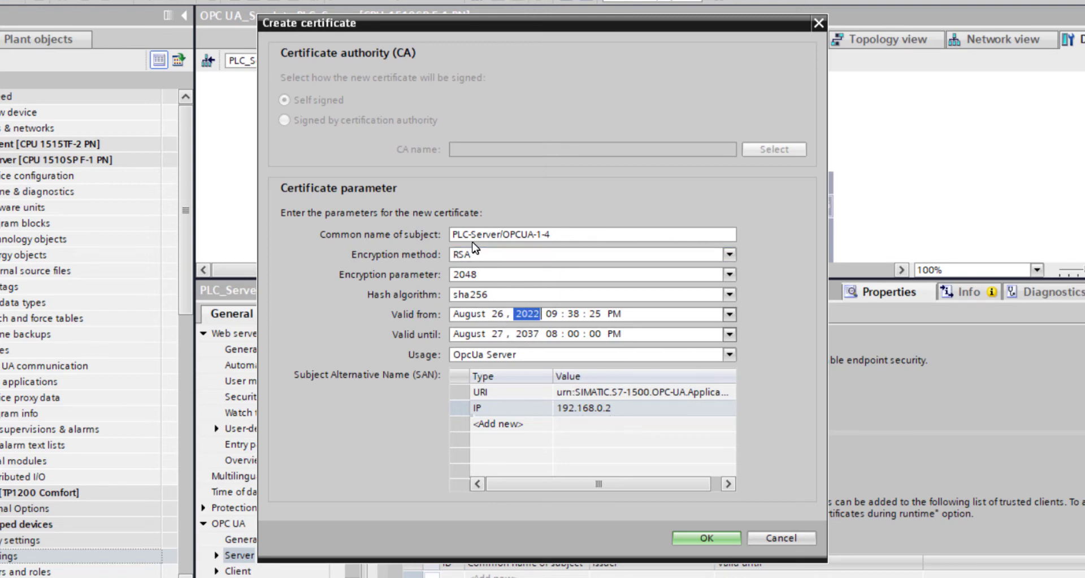
- Check the available encryption methods, encryption parameters, hash algorithms and usages for the certificate, and discard the new certificate
{"action": "left_click", "coordinate": [730, 252]}
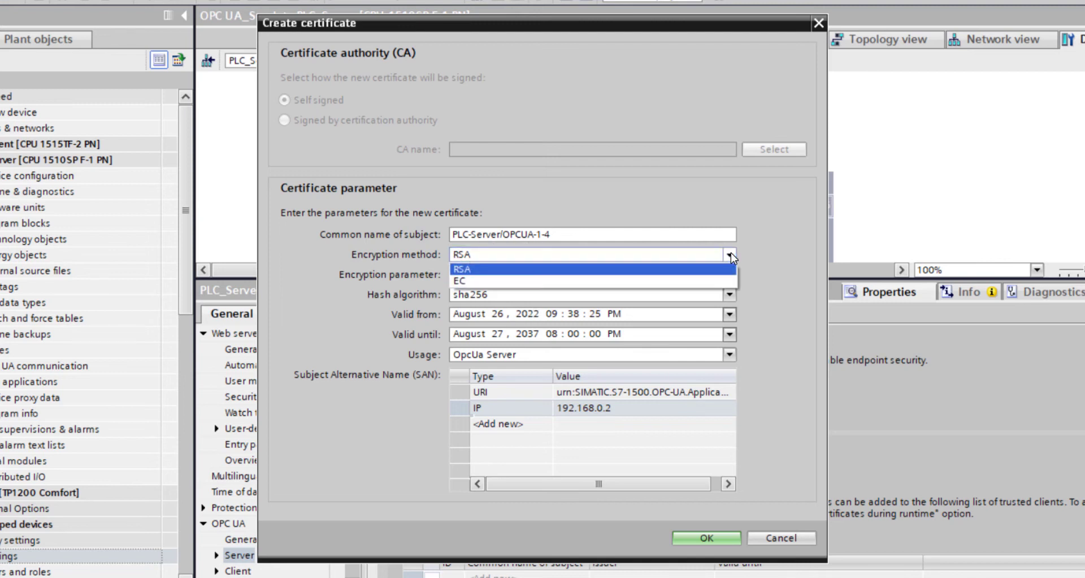
{"action": "left_click", "coordinate": [731, 253]}
{"action": "left_click", "coordinate": [730, 275]}
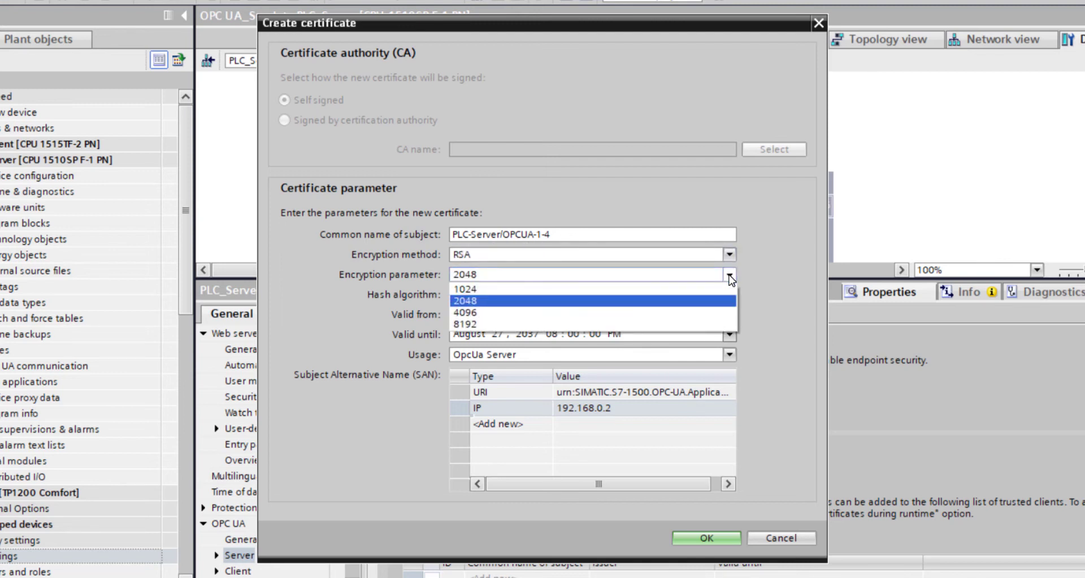
{"action": "left_click", "coordinate": [730, 276]}
{"action": "left_click", "coordinate": [730, 294]}
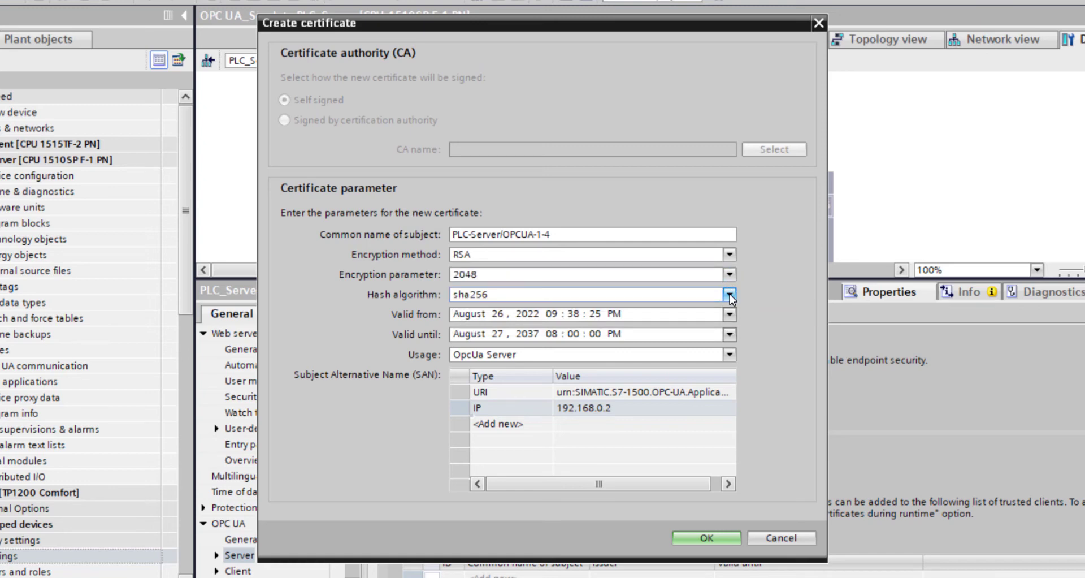
{"action": "left_click", "coordinate": [730, 297]}
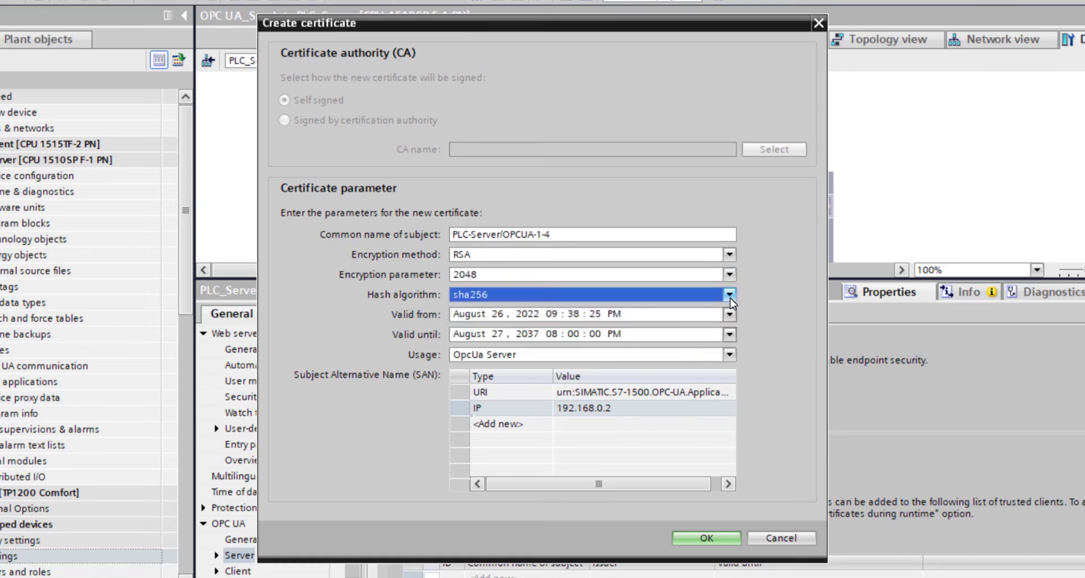
{"action": "left_click", "coordinate": [731, 355]}
{"action": "left_click", "coordinate": [731, 355]}
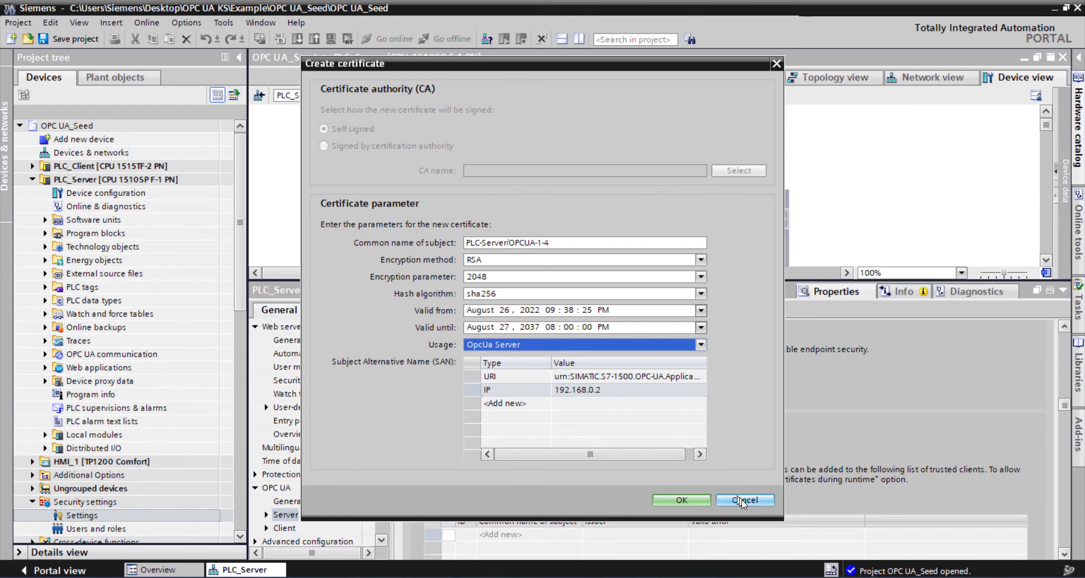
{"action": "left_click", "coordinate": [743, 501]}
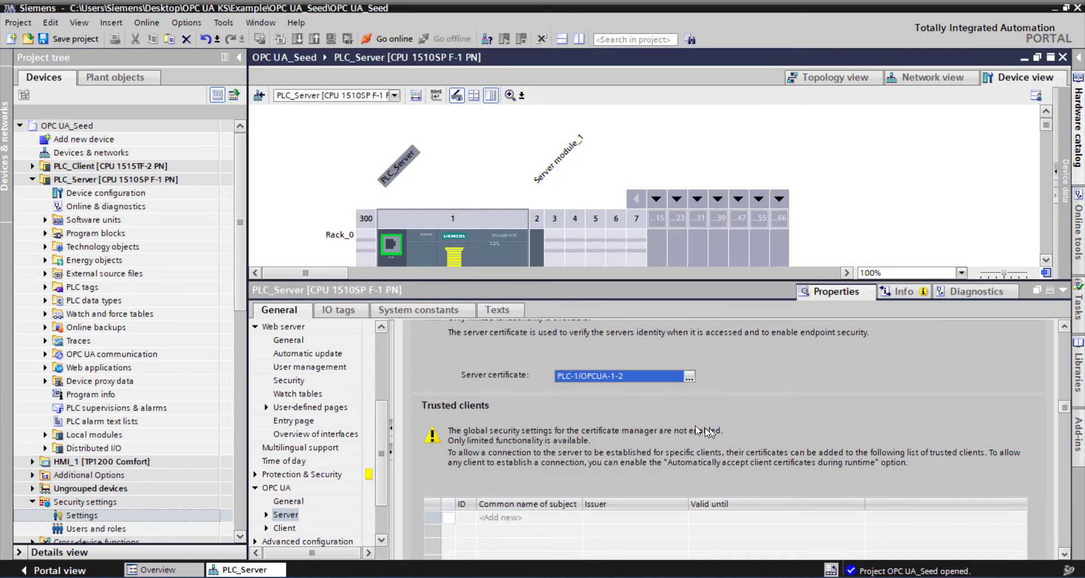
- Disable guest authentication and enable user name and password authentication for the OPC UA server
{"action": "scroll", "coordinate": [645, 433], "scroll_direction": "down", "scroll_amount": 3}
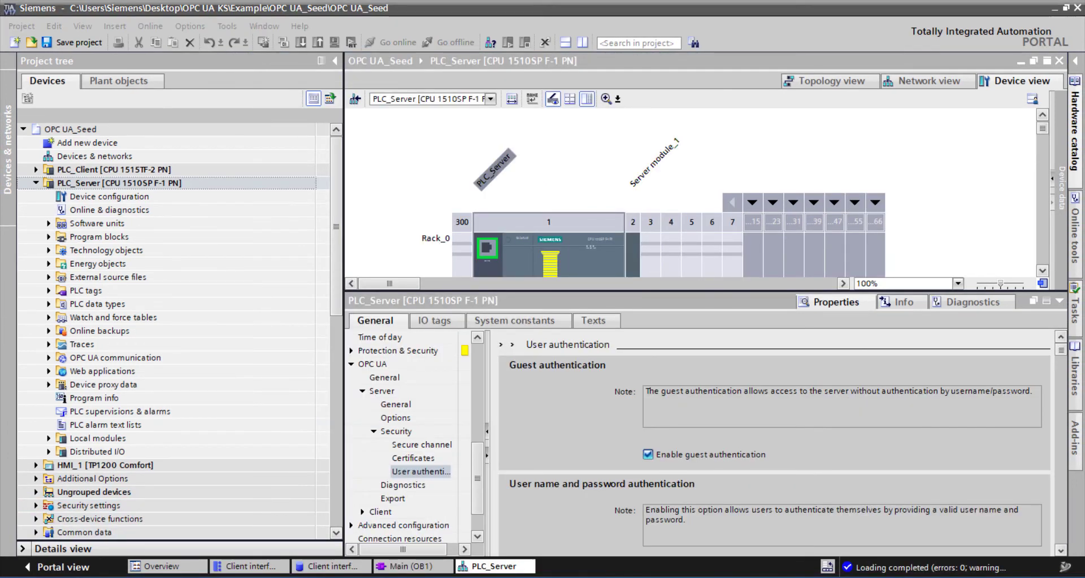
{"action": "left_click", "coordinate": [572, 421]}
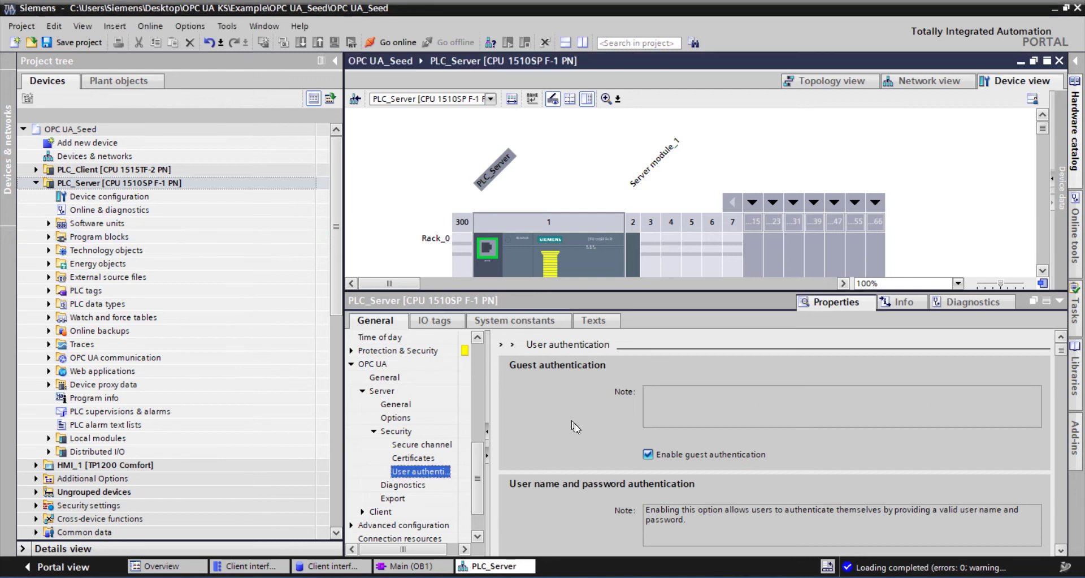
{"action": "left_click", "coordinate": [648, 446]}
{"action": "scroll", "coordinate": [650, 460], "scroll_direction": "down", "scroll_amount": 2}
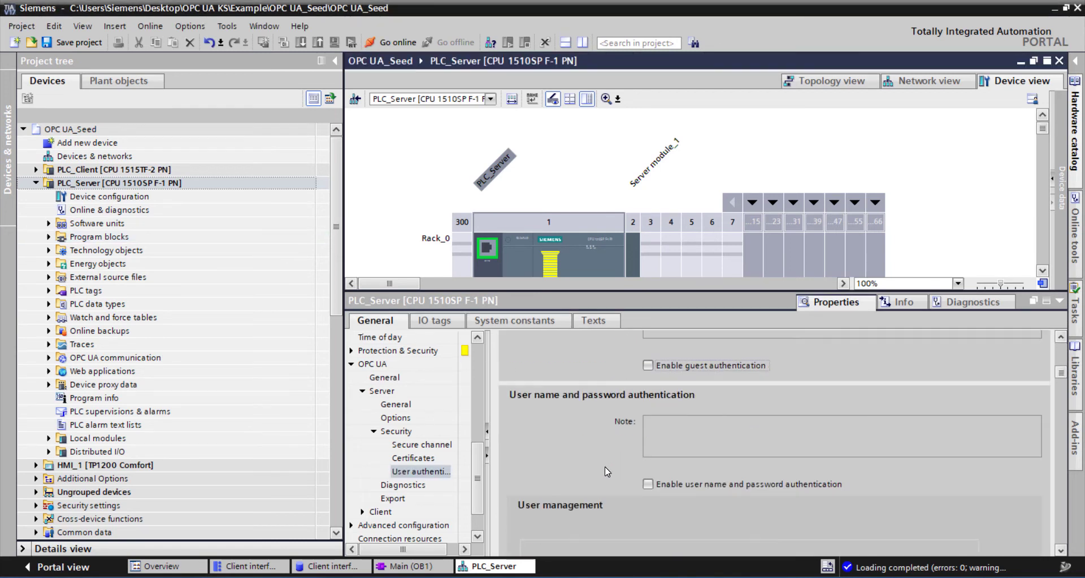
{"action": "left_click", "coordinate": [649, 455]}
- Add a user named Siemens to the OPC UA server's user management
{"action": "scroll", "coordinate": [649, 456], "scroll_direction": "down", "scroll_amount": 2}
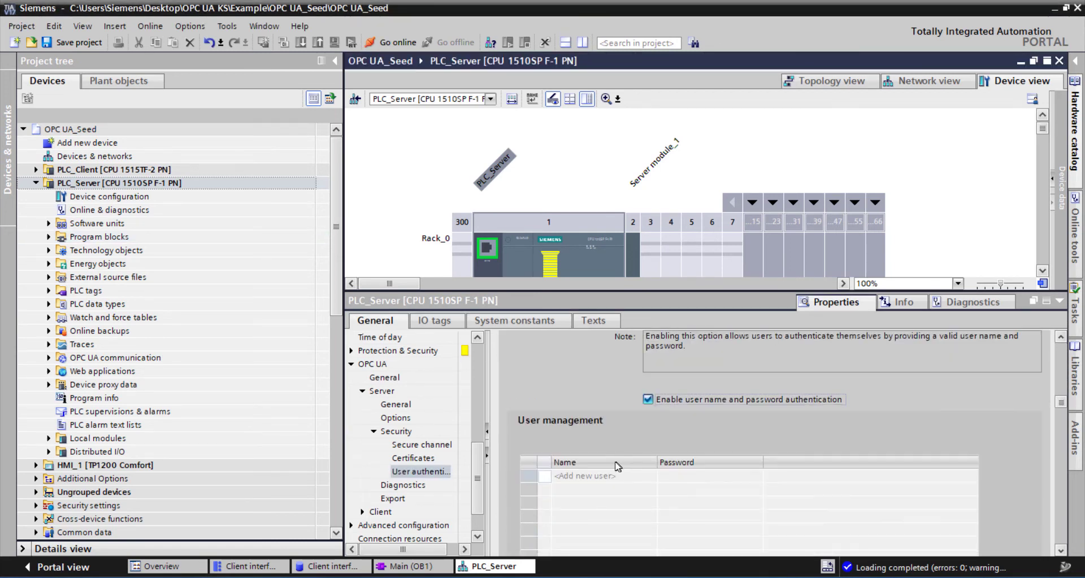
{"action": "left_click", "coordinate": [609, 478]}
{"action": "left_click", "coordinate": [608, 477]}
{"action": "left_click", "coordinate": [608, 477]}
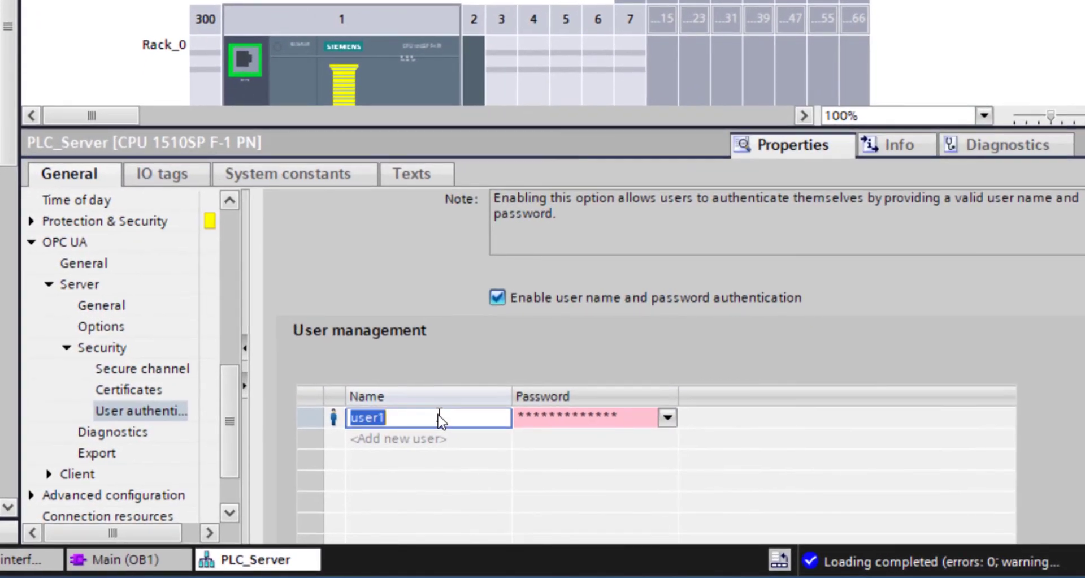
{"action": "type", "text": "Siemens"}
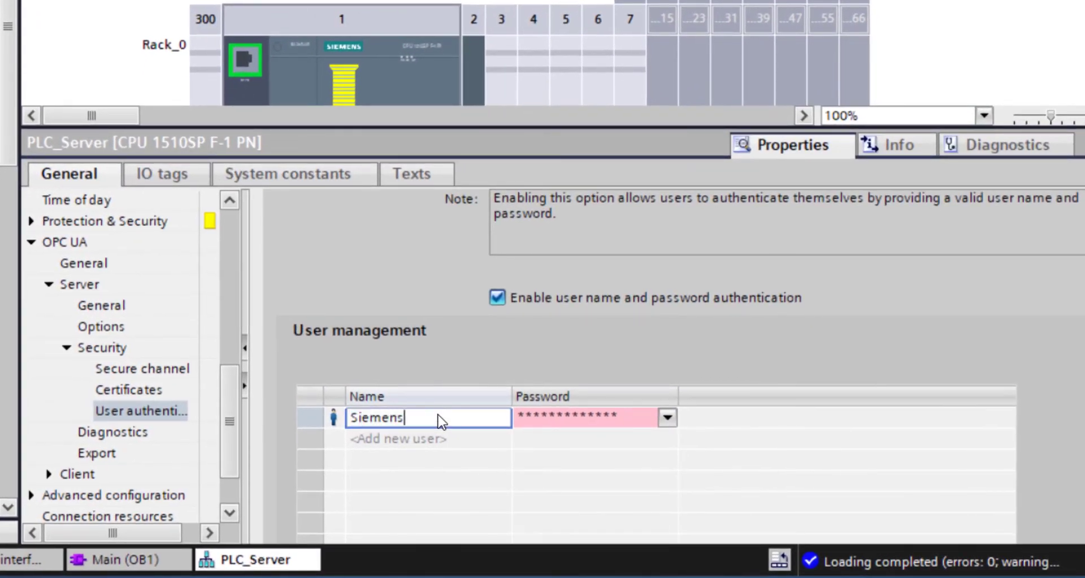
{"action": "key", "text": "Tab"}
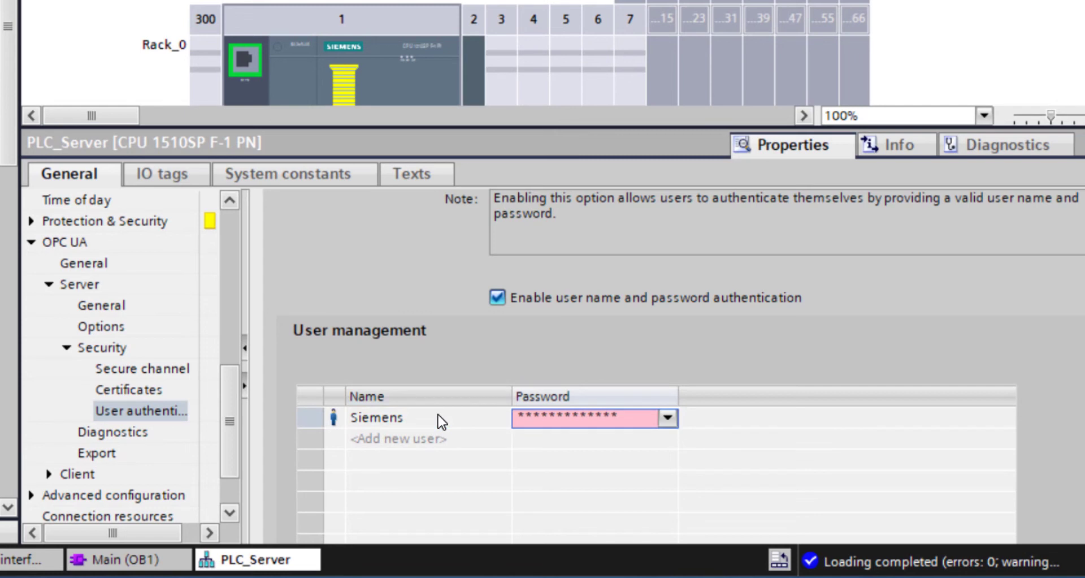
- Enter and confirm a new password for the Siemens user
{"action": "left_click", "coordinate": [668, 418]}
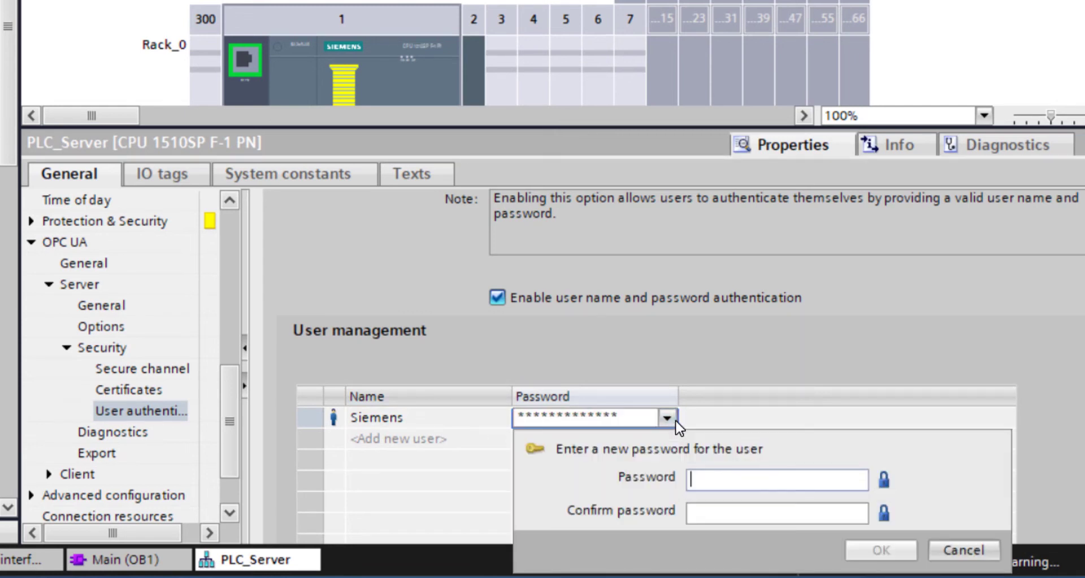
{"action": "type", "text": "********"}
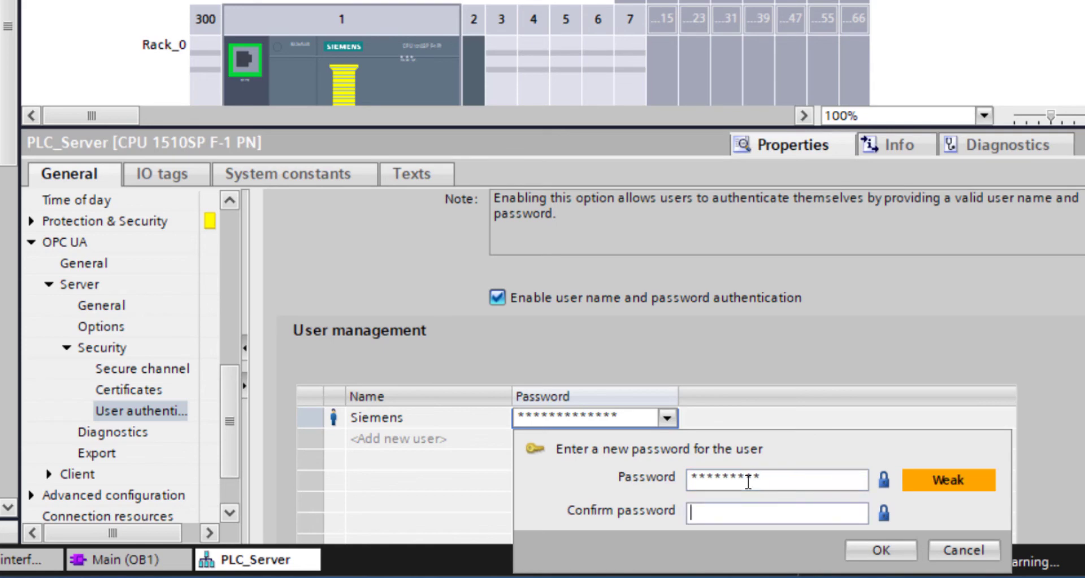
{"action": "type", "text": "*********"}
{"action": "key", "text": "Return"}
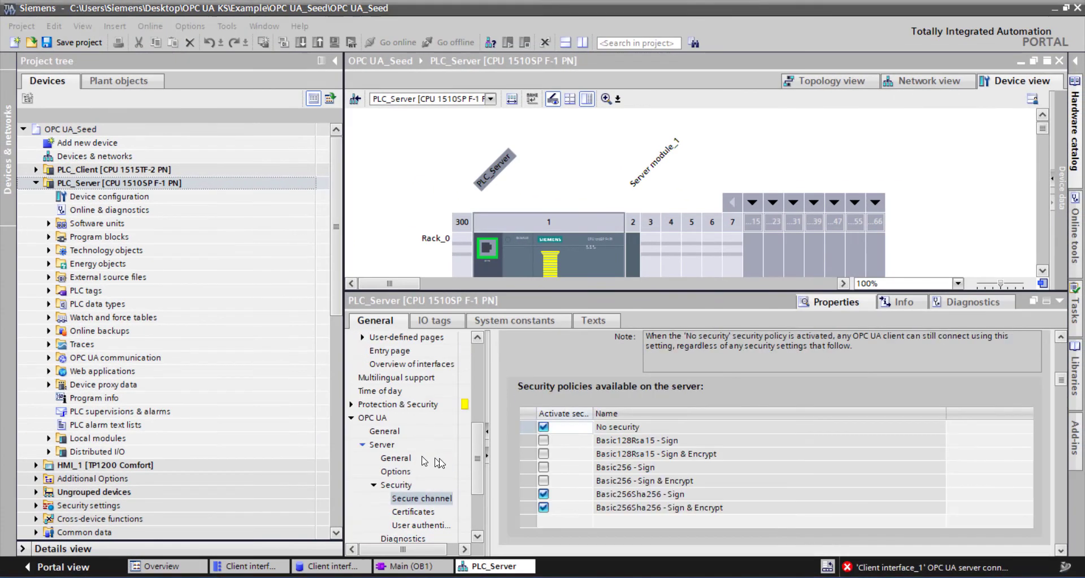
- Deactivate the No security policy on the OPC UA server and download the changed configuration to PLC_Server
{"action": "left_click", "coordinate": [543, 426]}
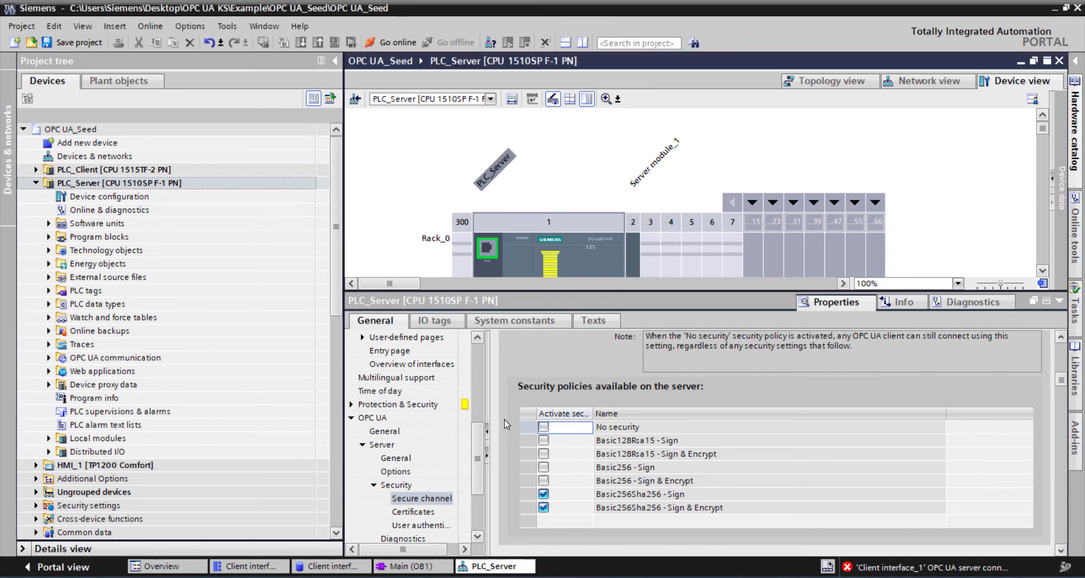
{"action": "left_click", "coordinate": [142, 183]}
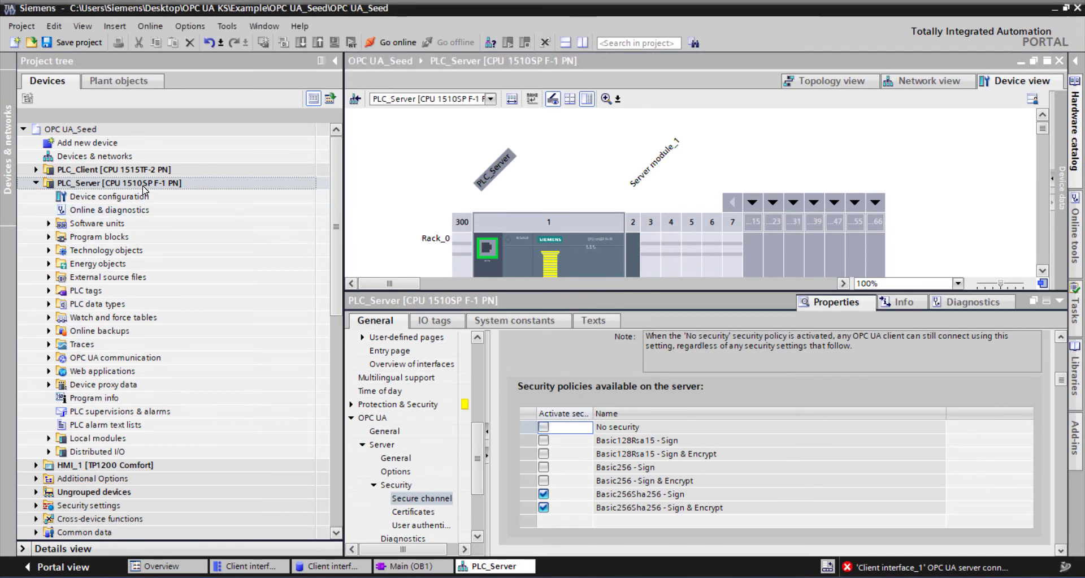
{"action": "left_click", "coordinate": [336, 45]}
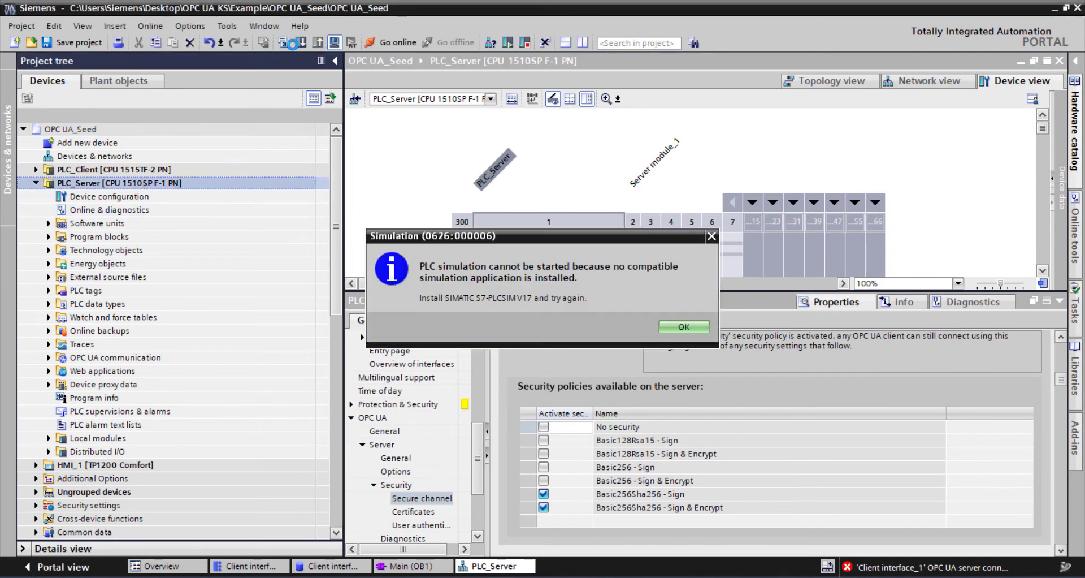
{"action": "left_click", "coordinate": [700, 331]}
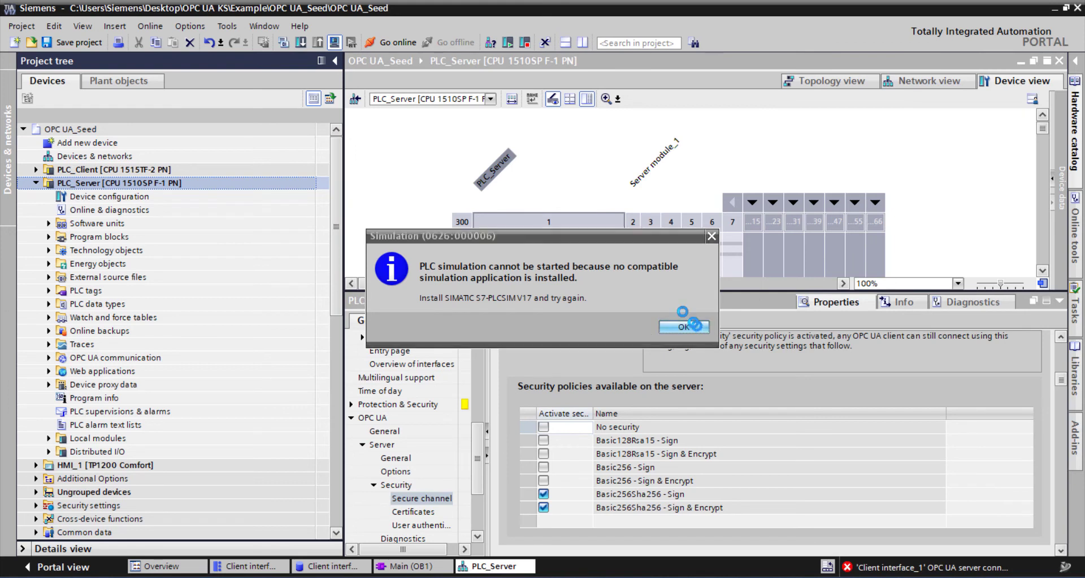
{"action": "left_click", "coordinate": [302, 44]}
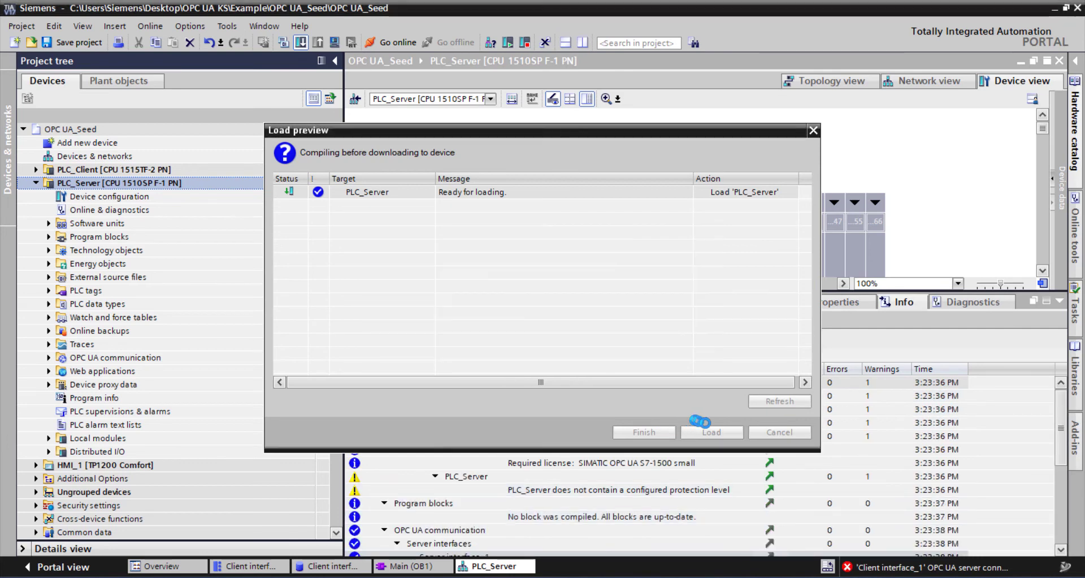
{"action": "left_click", "coordinate": [713, 432]}
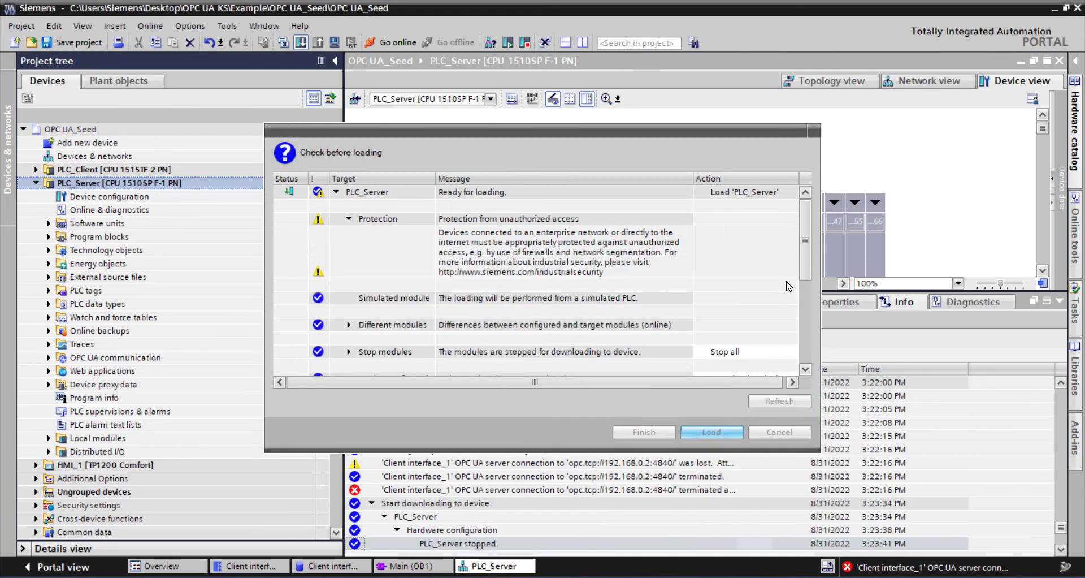
{"action": "left_click", "coordinate": [642, 434]}
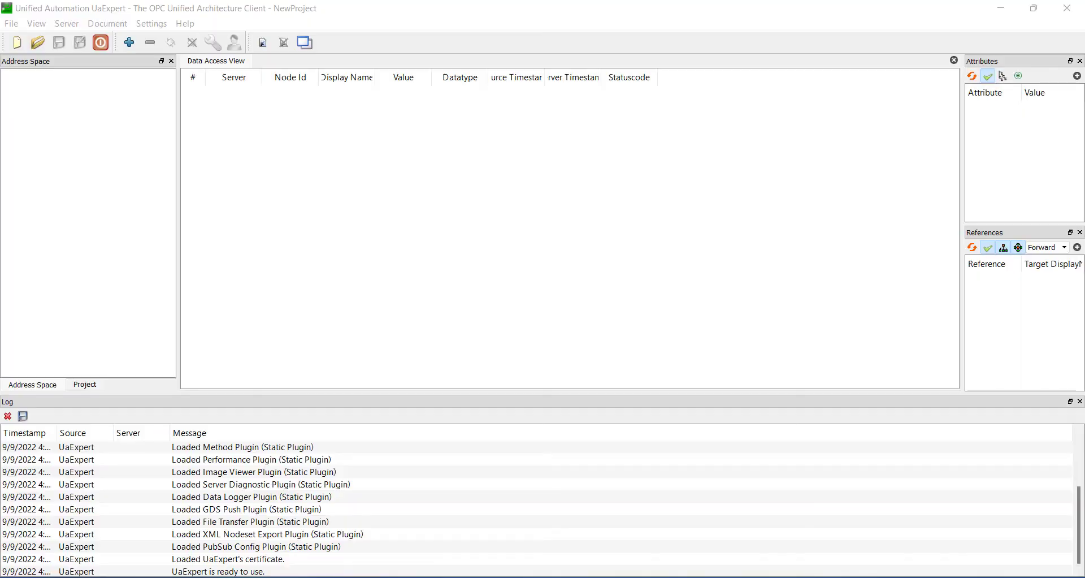
- Switch to UaExpert and add a custom discovery server with the URL opc.tcp://192.168.0.2:4840
{"action": "left_click", "coordinate": [130, 42]}
{"action": "scroll", "coordinate": [597, 308], "scroll_direction": "down", "scroll_amount": 2}
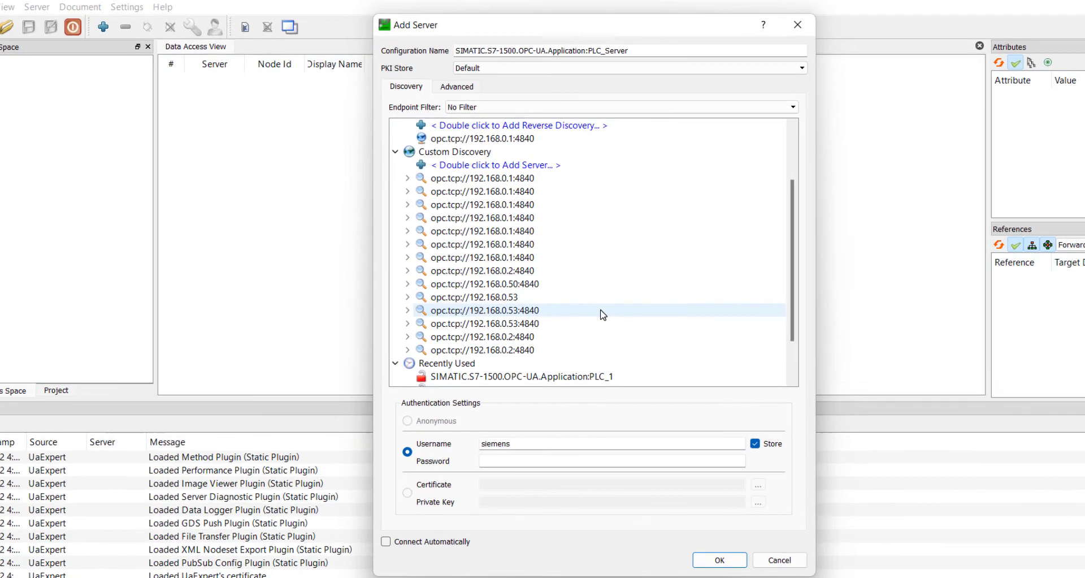
{"action": "scroll", "coordinate": [603, 315], "scroll_direction": "up", "scroll_amount": 2}
{"action": "double_click", "coordinate": [517, 203]}
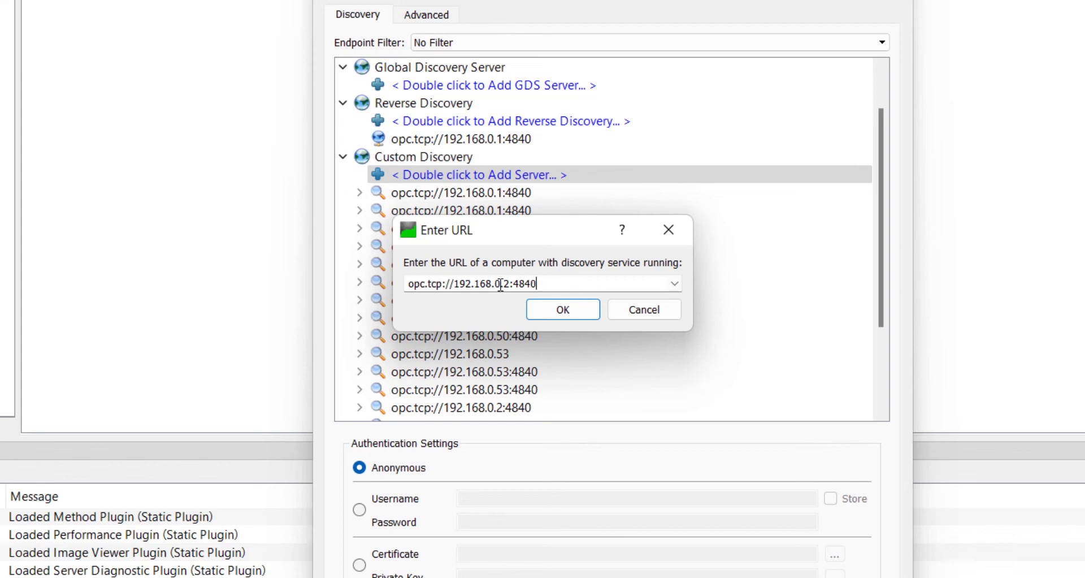
{"action": "left_click", "coordinate": [563, 310]}
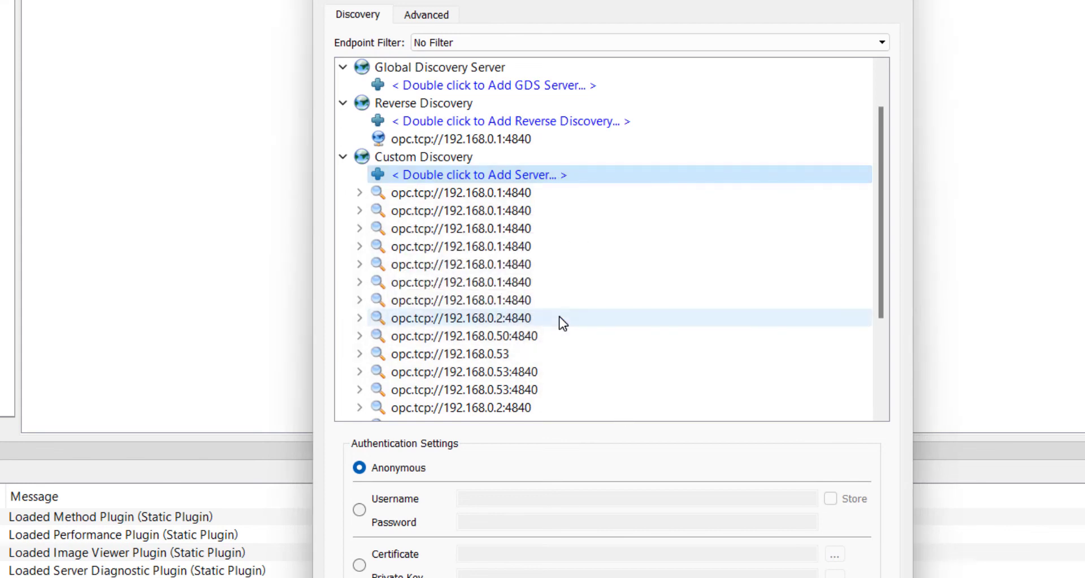
- Choose the Basic256Sha256 - Sign endpoint of PLC_Server under the newly added opc.tcp://192.168.0.2:4840 entry
{"action": "scroll", "coordinate": [617, 311], "scroll_direction": "down", "scroll_amount": 3}
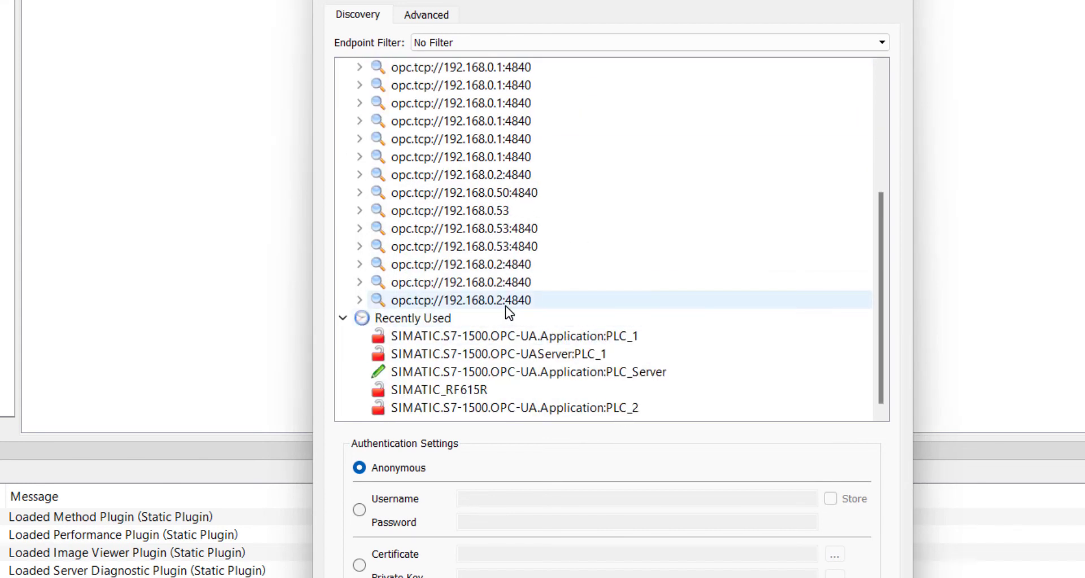
{"action": "left_click", "coordinate": [361, 300]}
{"action": "left_click", "coordinate": [377, 317]}
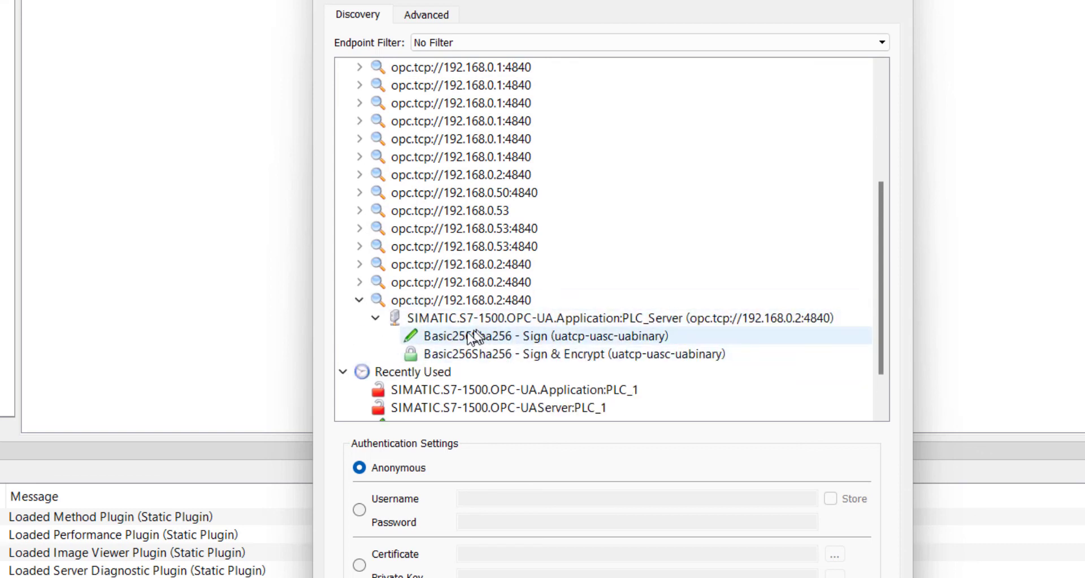
{"action": "left_click", "coordinate": [528, 337]}
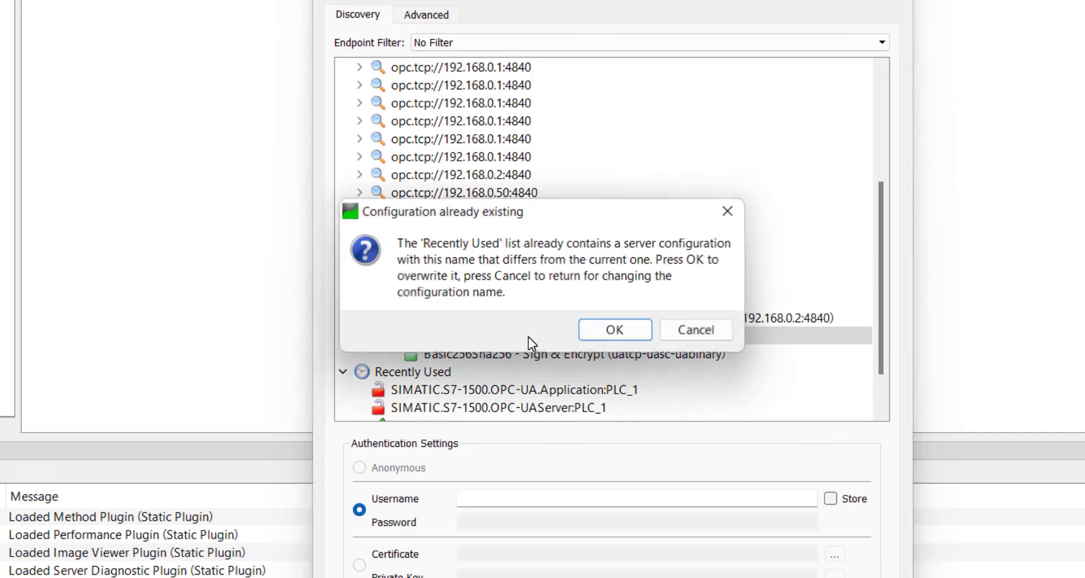
{"action": "left_click", "coordinate": [645, 335]}
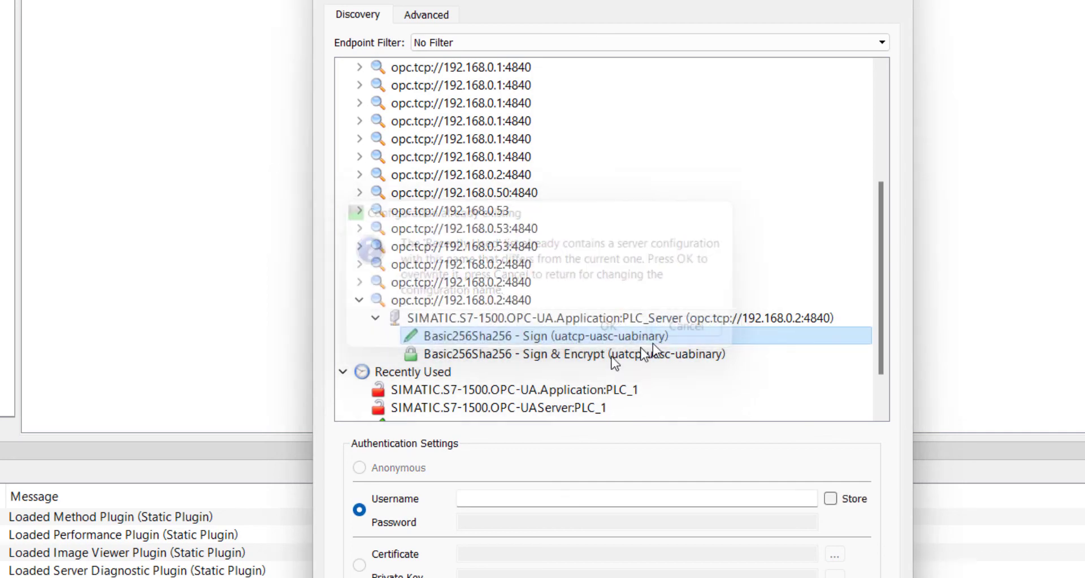
- Enter the user name Siemens in the authentication settings and enable storing the login
{"action": "left_click", "coordinate": [486, 498]}
{"action": "type", "text": "Siemens"}
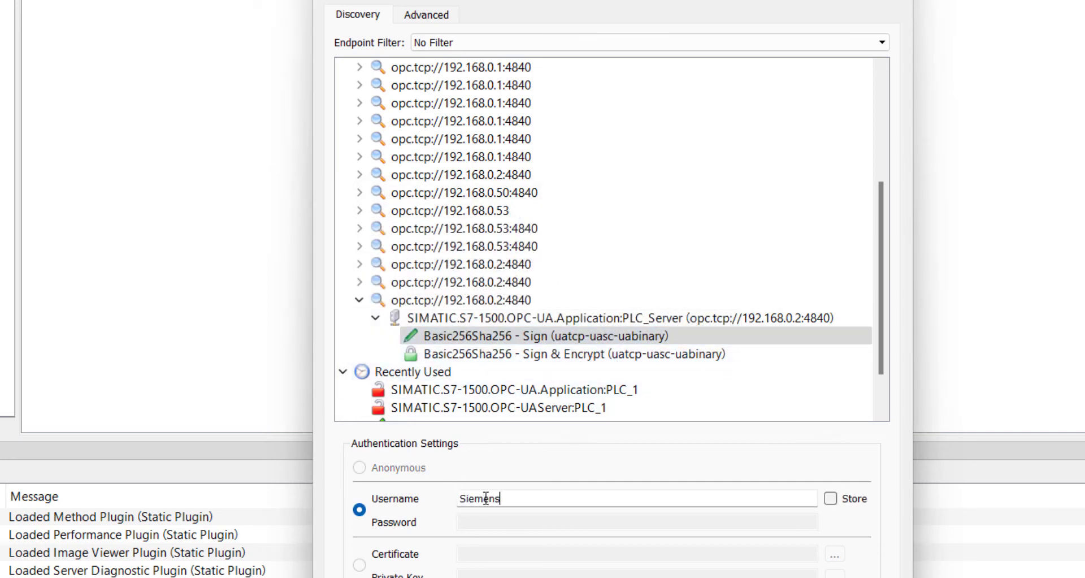
{"action": "key", "text": "Tab"}
{"action": "left_click", "coordinate": [844, 497]}
- Enter the Siemens user's password and add the server, overwriting the existing configuration of the same name
{"action": "left_click", "coordinate": [688, 524]}
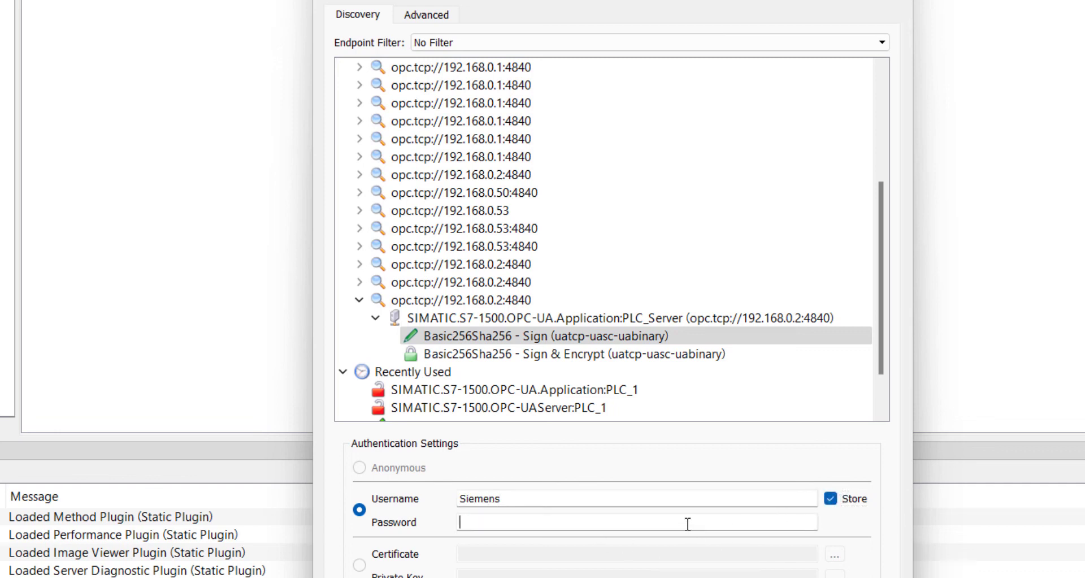
{"action": "type", "text": "•••••••"}
{"action": "key", "text": "BackSpace"}
{"action": "key", "text": "BackSpace"}
{"action": "key", "text": "BackSpace"}
{"action": "key", "text": "BackSpace"}
{"action": "key", "text": "BackSpace"}
{"action": "key", "text": "BackSpace"}
{"action": "key", "text": "BackSpace"}
{"action": "type", "text": "•••••••••"}
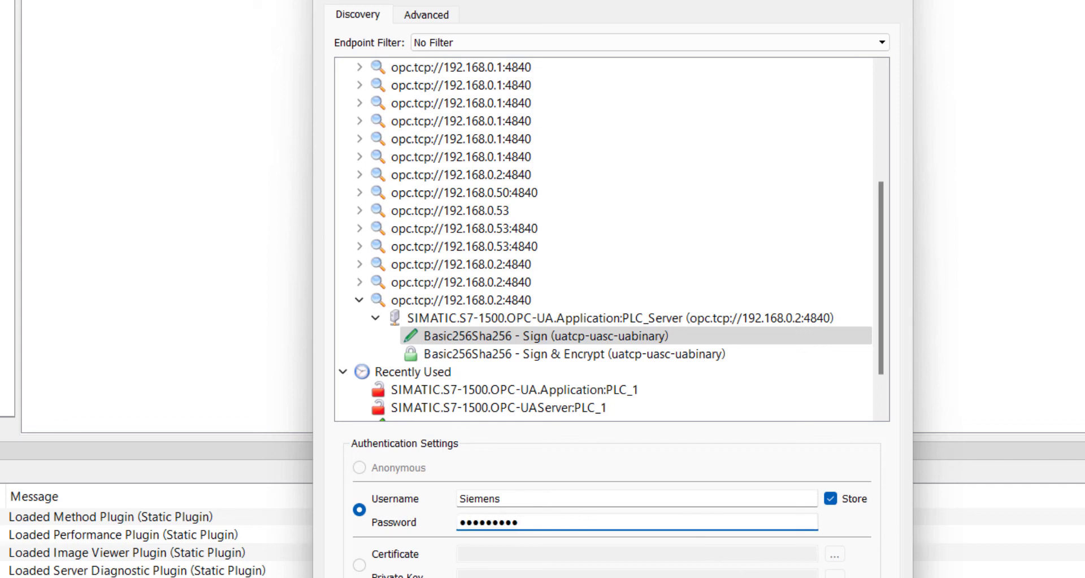
{"action": "key", "text": "Return"}
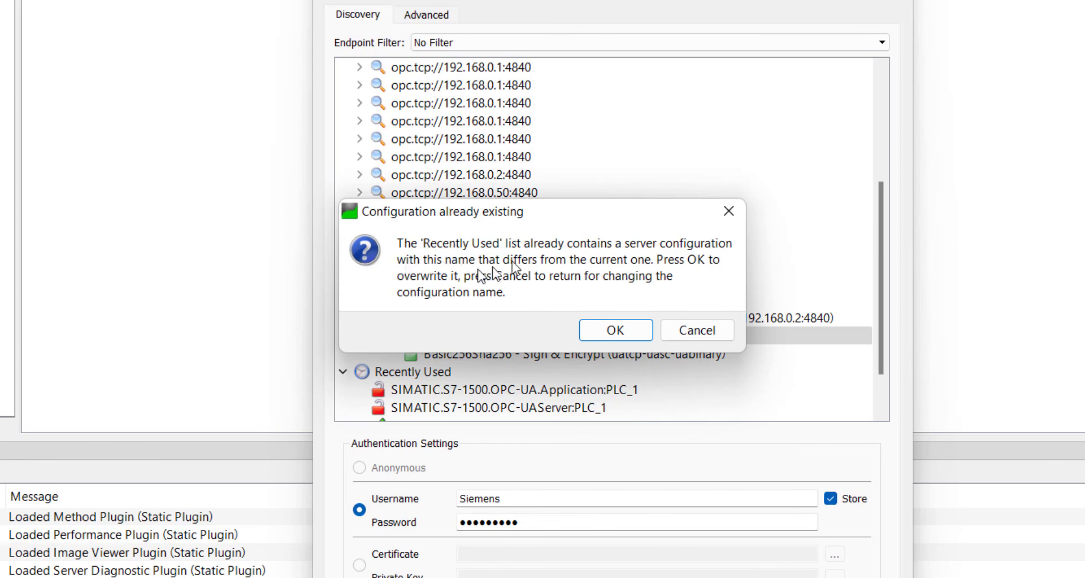
{"action": "left_click", "coordinate": [614, 331]}
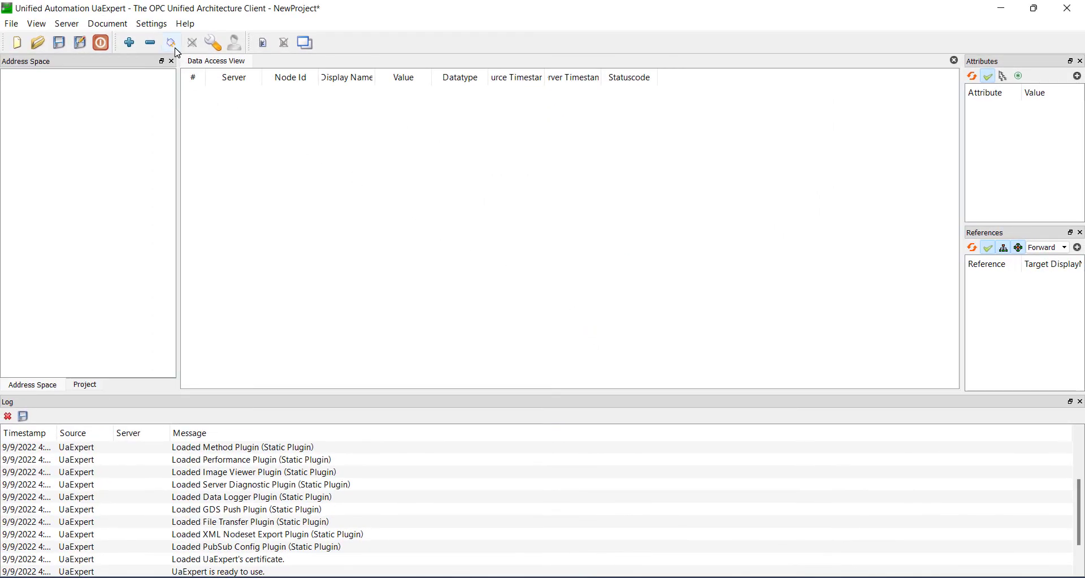
- Connect to the added server and expand ServerInterfaces and Server interface_1 to show the published variables
{"action": "left_click", "coordinate": [172, 43]}
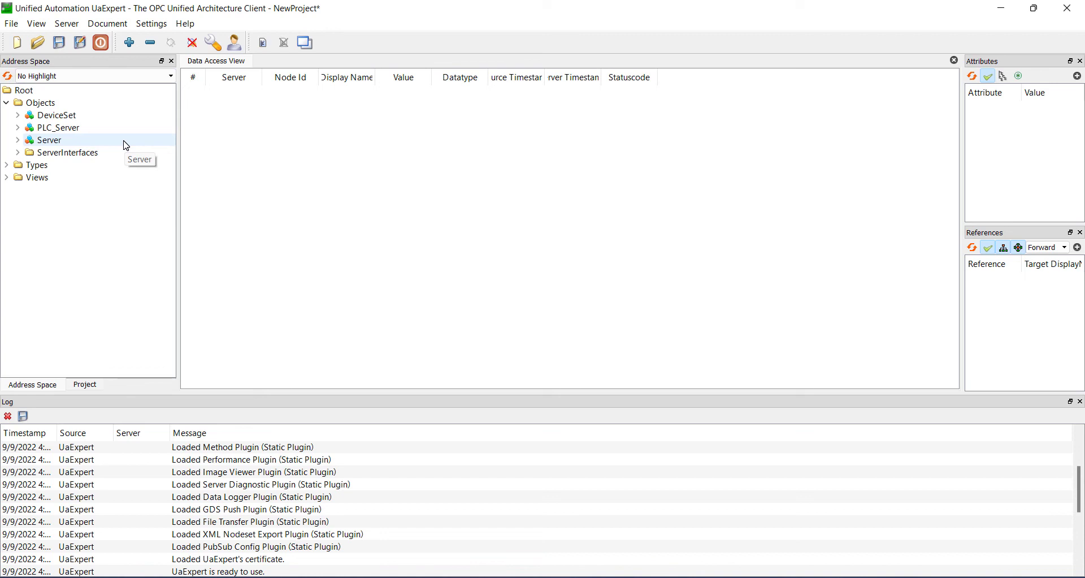
{"action": "left_click", "coordinate": [18, 153]}
{"action": "left_click", "coordinate": [29, 165]}
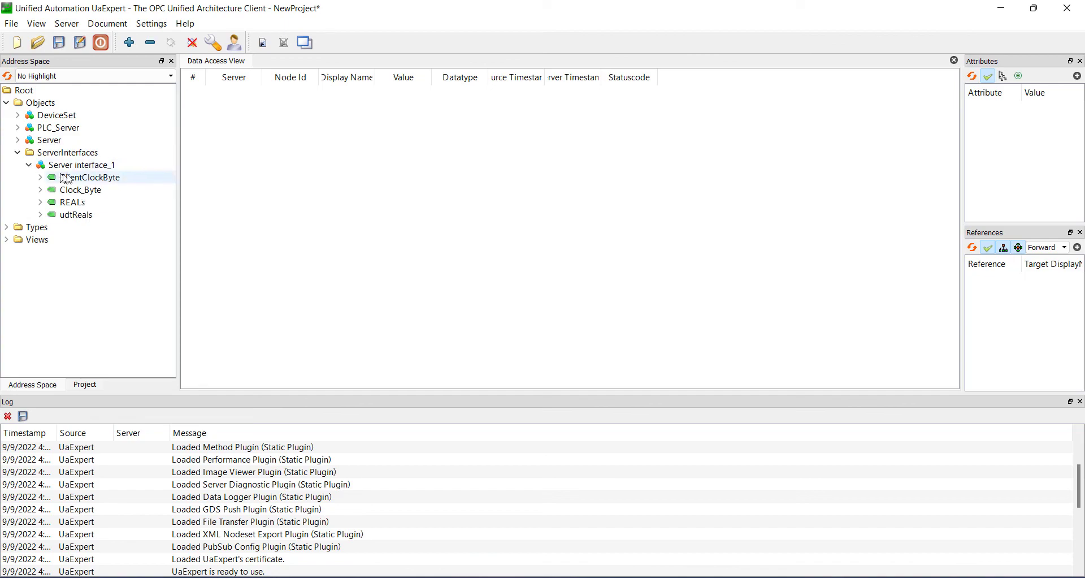